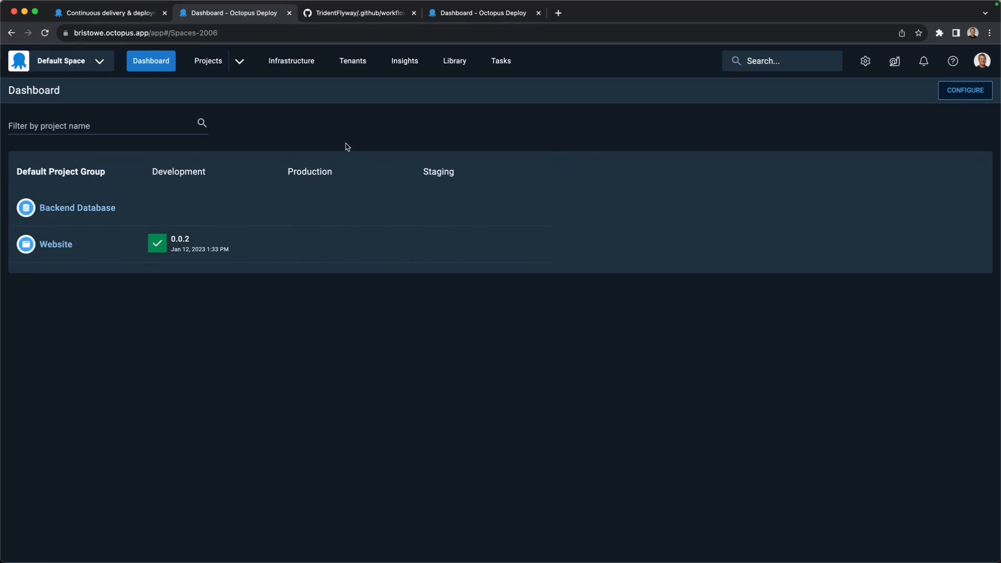
Step: Create a space named Octopus 101 with the listed personal user account as space manager, and switch to that space
{"action": "left_click", "coordinate": [864, 64]}
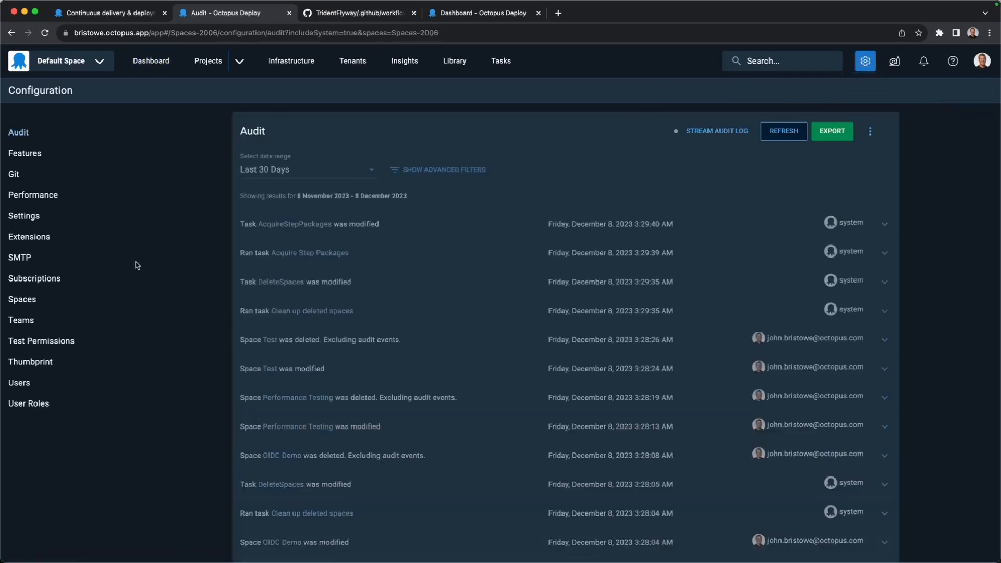
{"action": "left_click", "coordinate": [60, 310]}
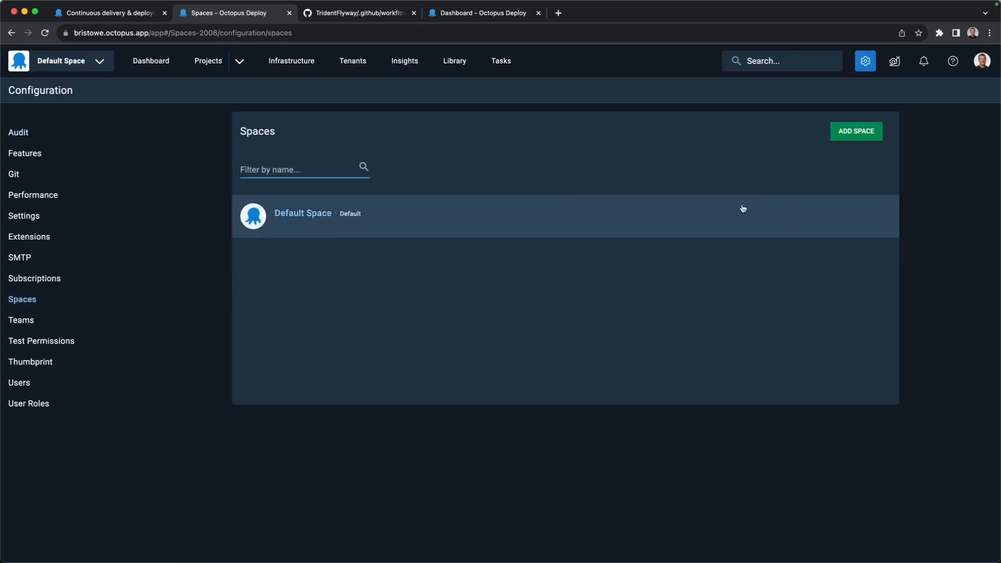
{"action": "left_click", "coordinate": [855, 134]}
{"action": "type", "text": "Octopus 101"}
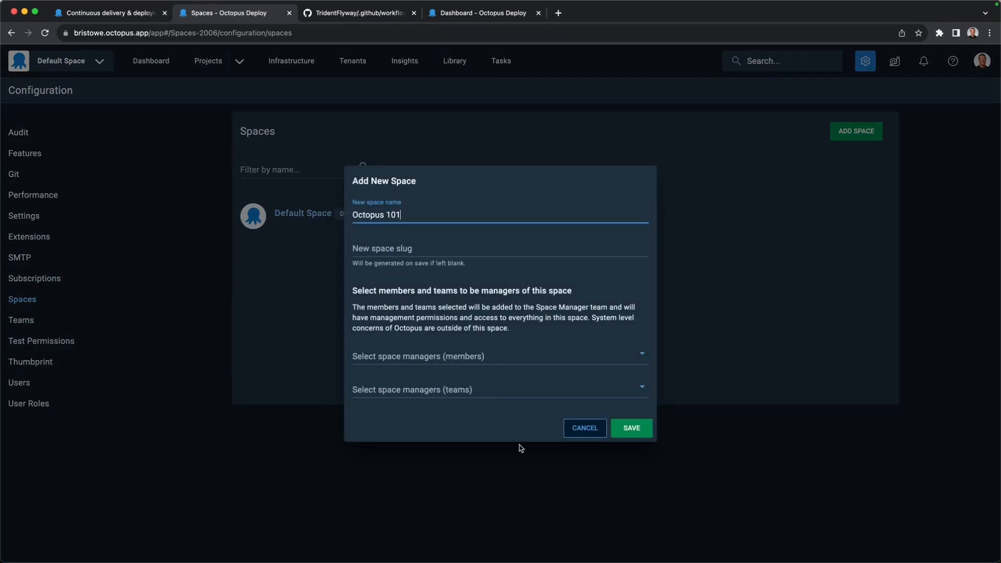
{"action": "left_click", "coordinate": [501, 361]}
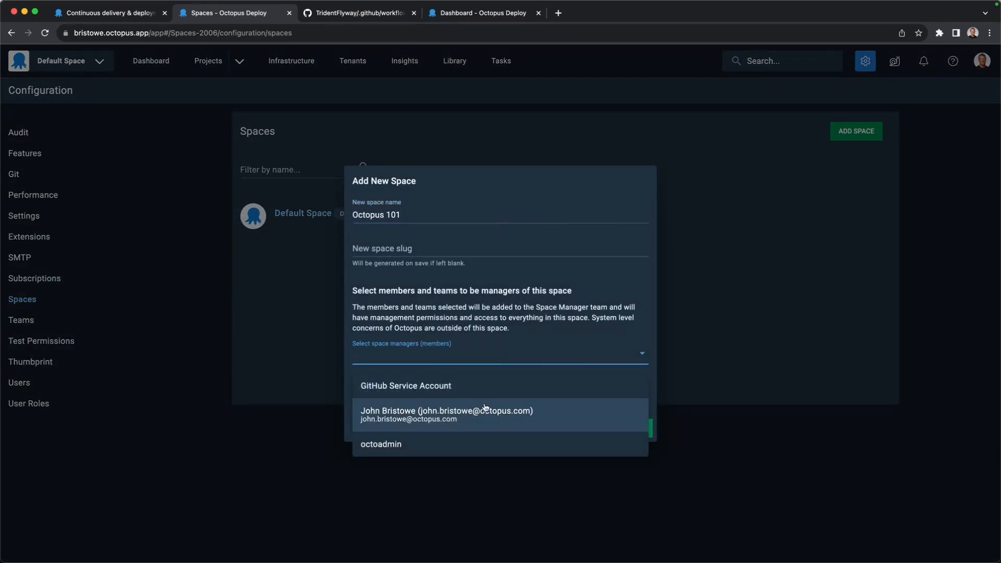
{"action": "left_click", "coordinate": [485, 409]}
{"action": "left_click", "coordinate": [632, 436]}
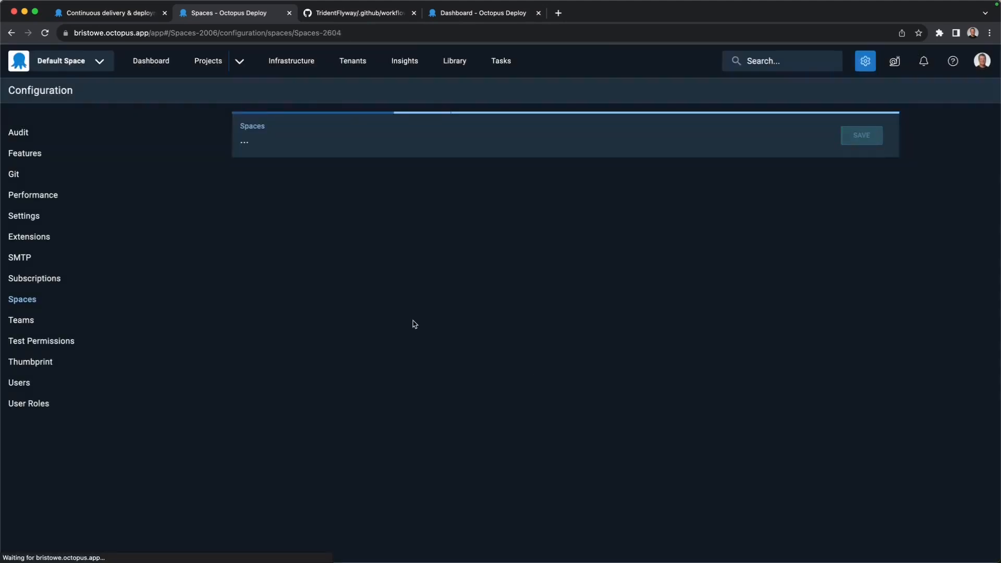
{"action": "left_click", "coordinate": [89, 60]}
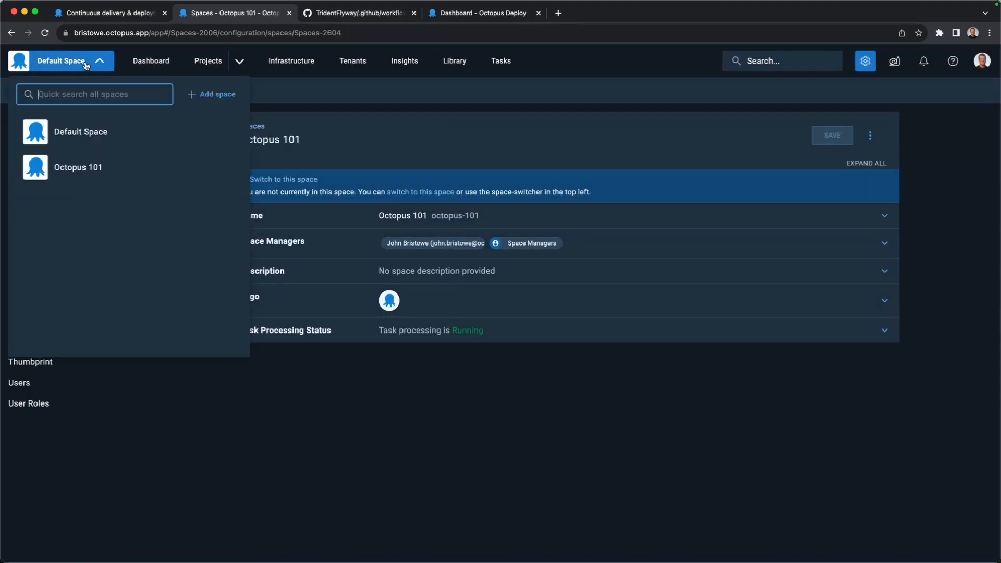
{"action": "left_click", "coordinate": [83, 162]}
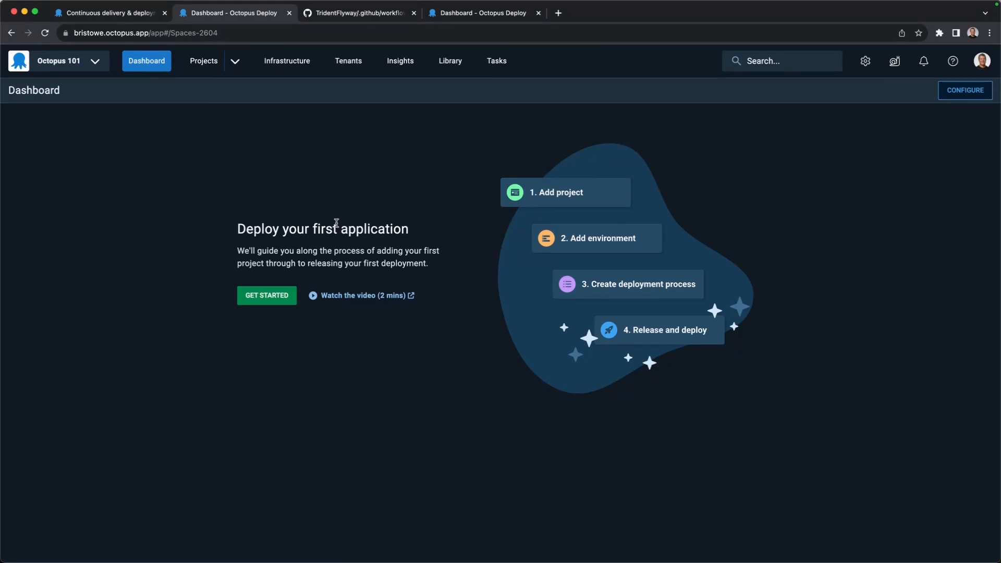
Step: Create a project named Web App with the default project group and lifecycle, and add Development, Staging and Production environments
{"action": "left_click", "coordinate": [275, 292]}
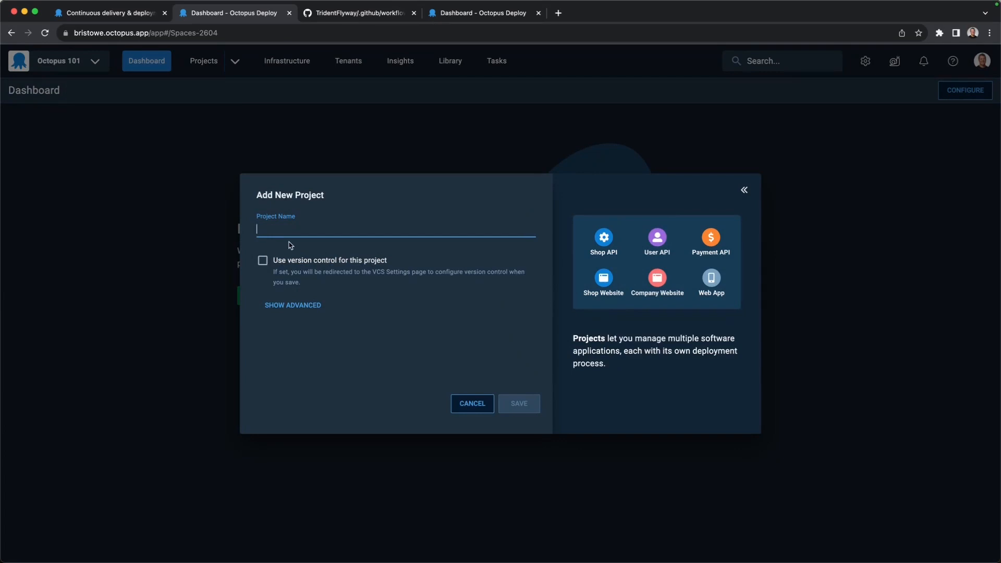
{"action": "type", "text": "Web App"}
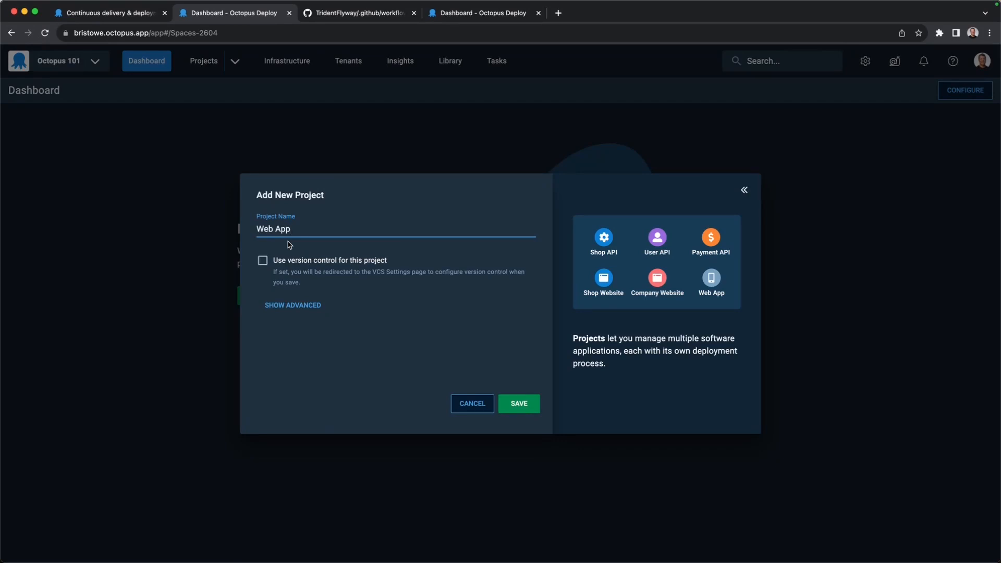
{"action": "left_click", "coordinate": [287, 305]}
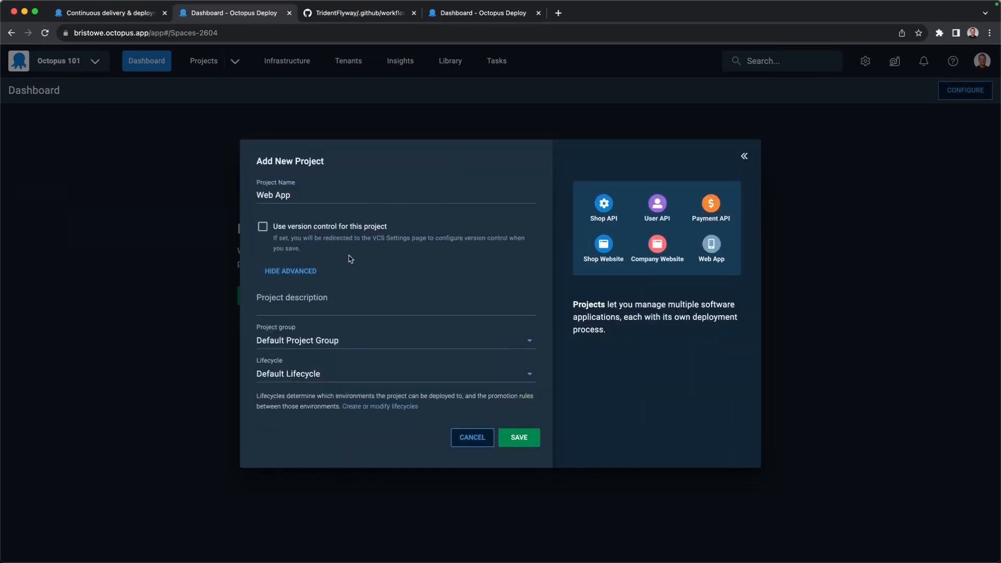
{"action": "scroll", "coordinate": [320, 248], "scroll_direction": "up", "scroll_amount": 5}
{"action": "left_click", "coordinate": [327, 312]}
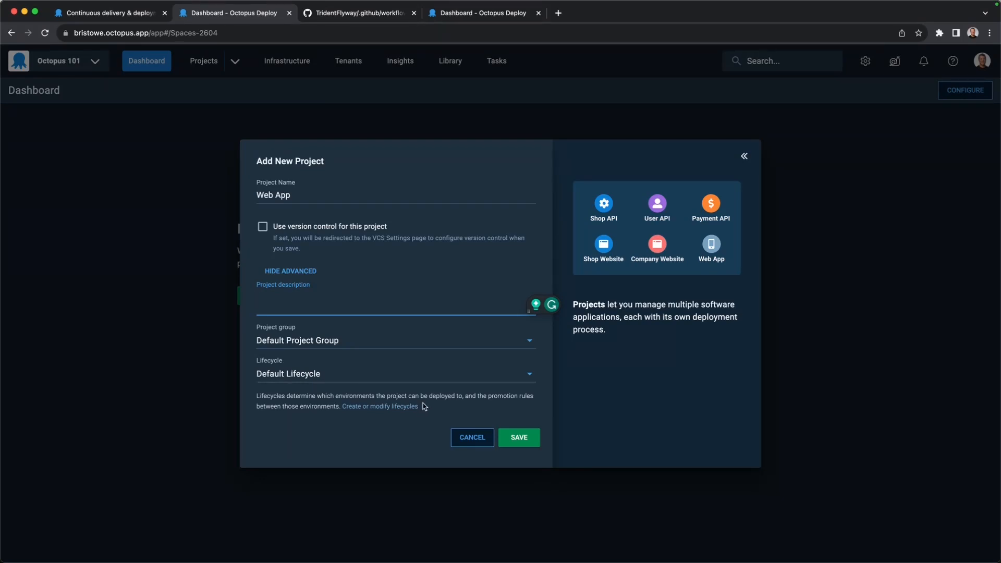
{"action": "left_click", "coordinate": [521, 440]}
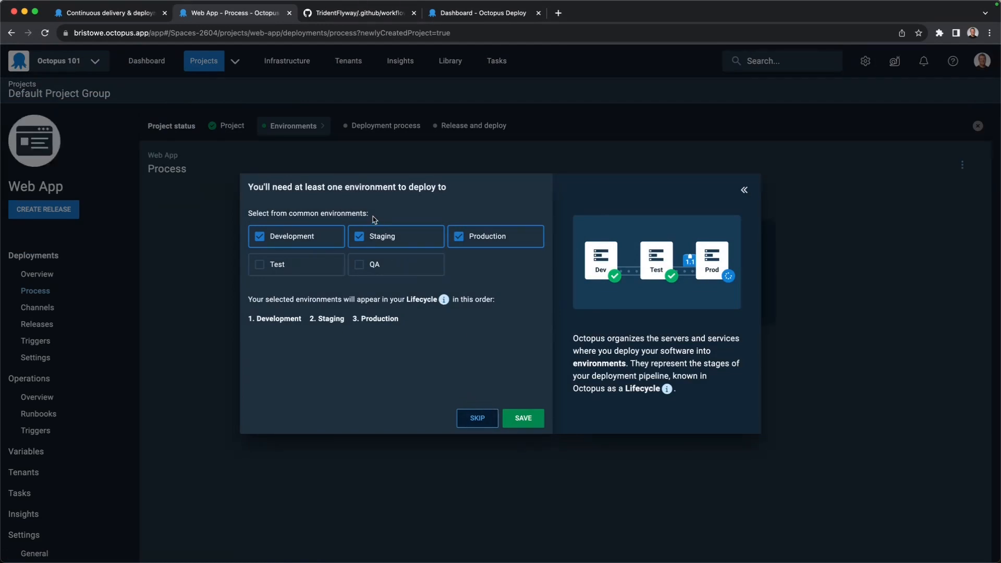
{"action": "scroll", "coordinate": [374, 219], "scroll_direction": "up", "scroll_amount": 5}
{"action": "left_click", "coordinate": [534, 422]}
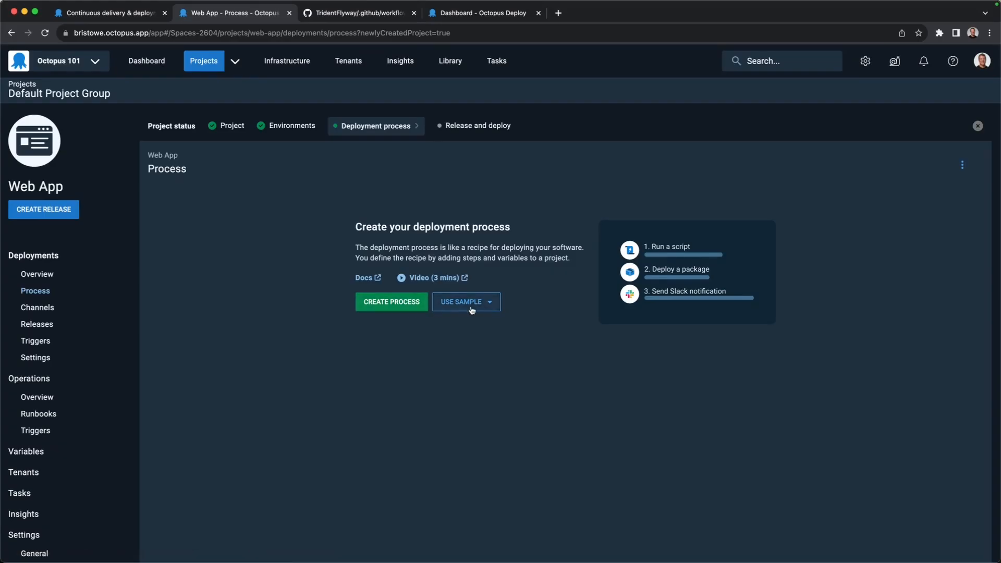
Step: Start creating a deployment process for the Web App project without using a sample
{"action": "left_click", "coordinate": [569, 303]}
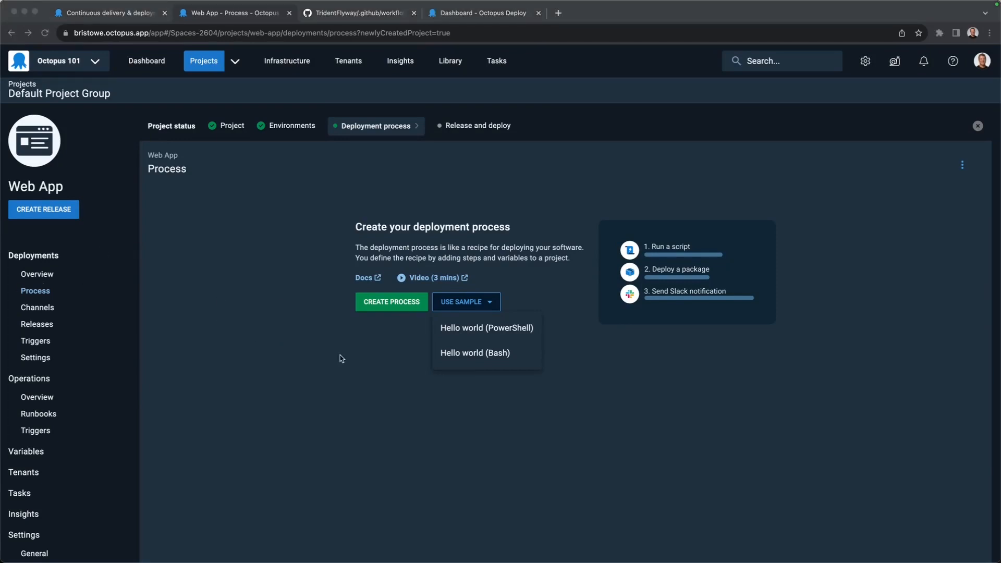
{"action": "left_click", "coordinate": [430, 366]}
{"action": "left_click", "coordinate": [404, 303]}
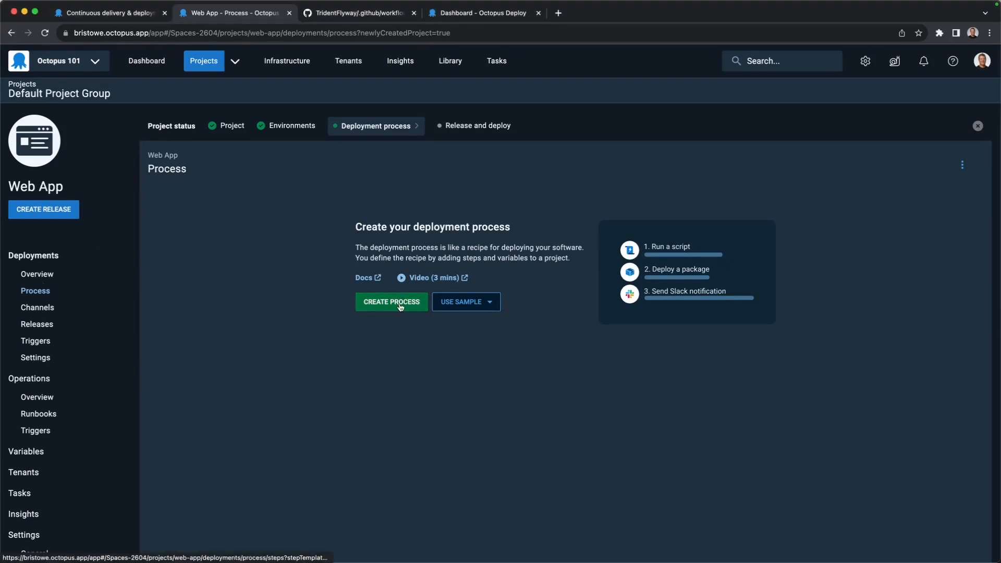
{"action": "left_click", "coordinate": [400, 307]}
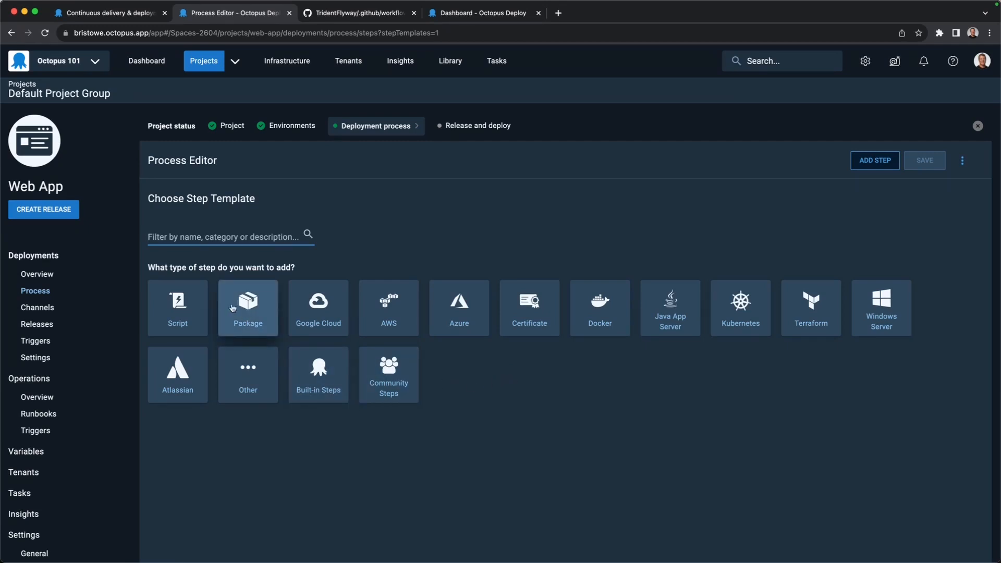
Step: Examine the step templates offered in the Script, Windows Server and Community Steps categories
{"action": "left_click", "coordinate": [178, 307]}
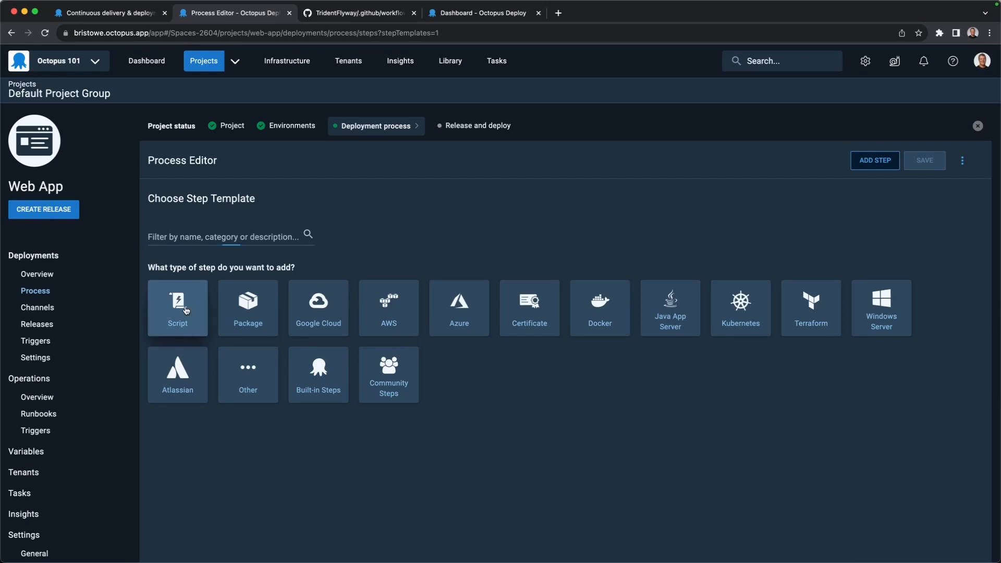
{"action": "scroll", "coordinate": [518, 390], "scroll_direction": "down", "scroll_amount": 2}
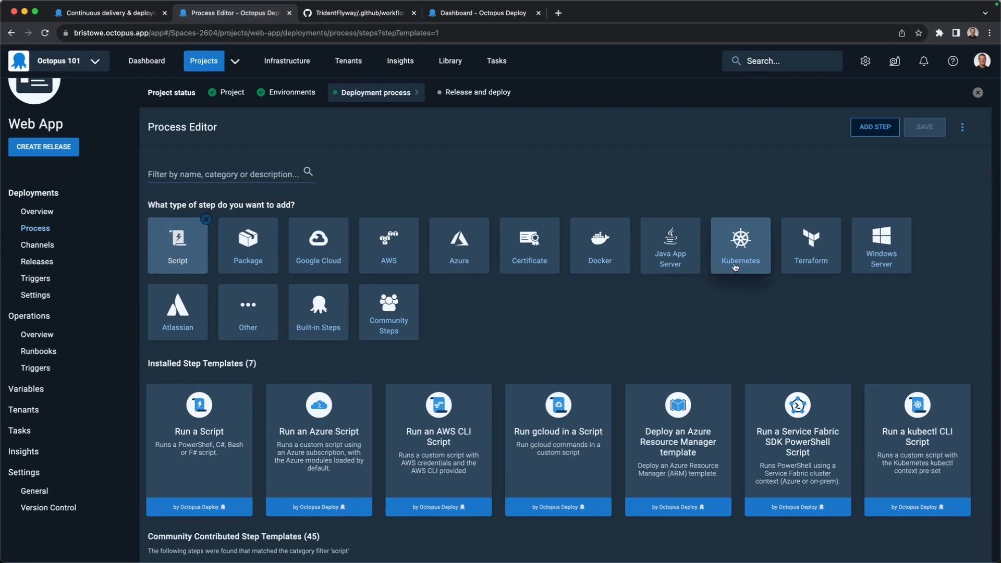
{"action": "left_click", "coordinate": [886, 267]}
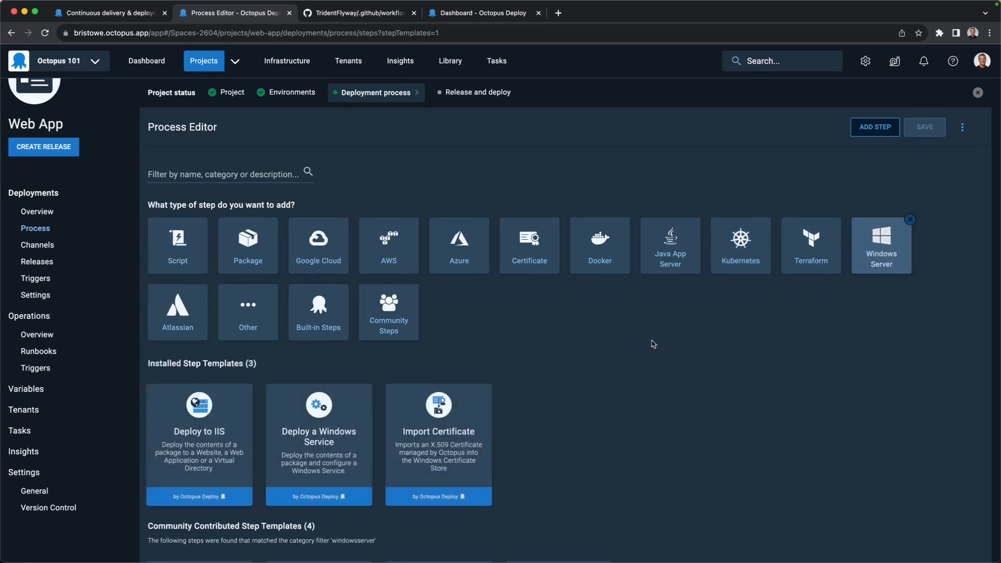
{"action": "left_click", "coordinate": [378, 314]}
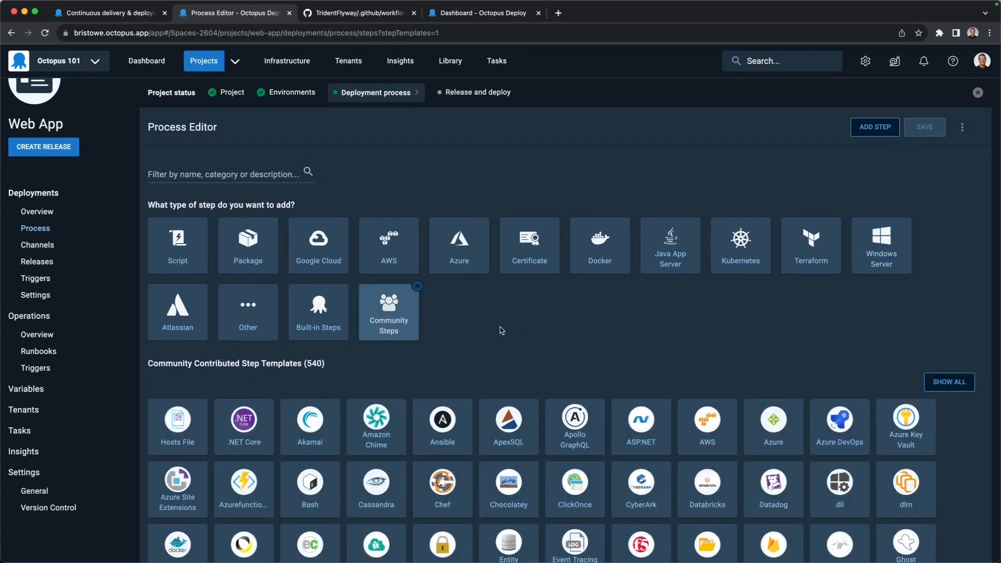
{"action": "scroll", "coordinate": [500, 330], "scroll_direction": "down", "scroll_amount": 5}
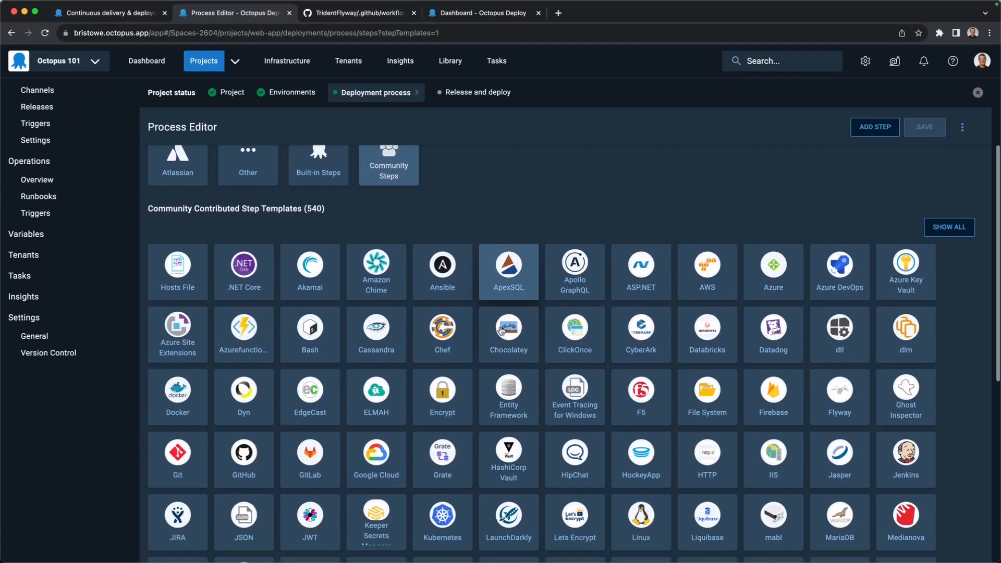
{"action": "scroll", "coordinate": [501, 334], "scroll_direction": "down", "scroll_amount": 2}
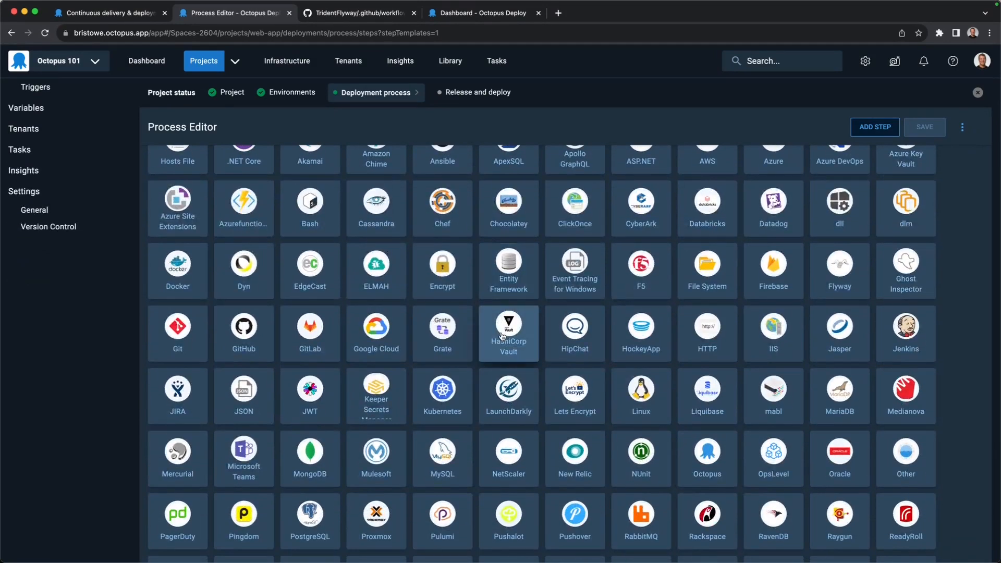
{"action": "scroll", "coordinate": [502, 335], "scroll_direction": "down", "scroll_amount": 2}
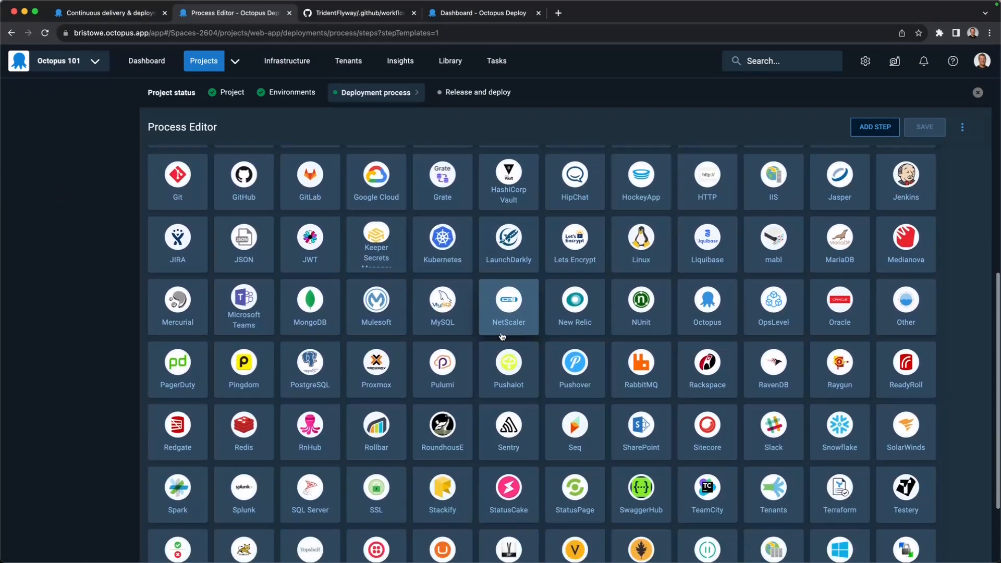
{"action": "scroll", "coordinate": [502, 336], "scroll_direction": "up", "scroll_amount": 10}
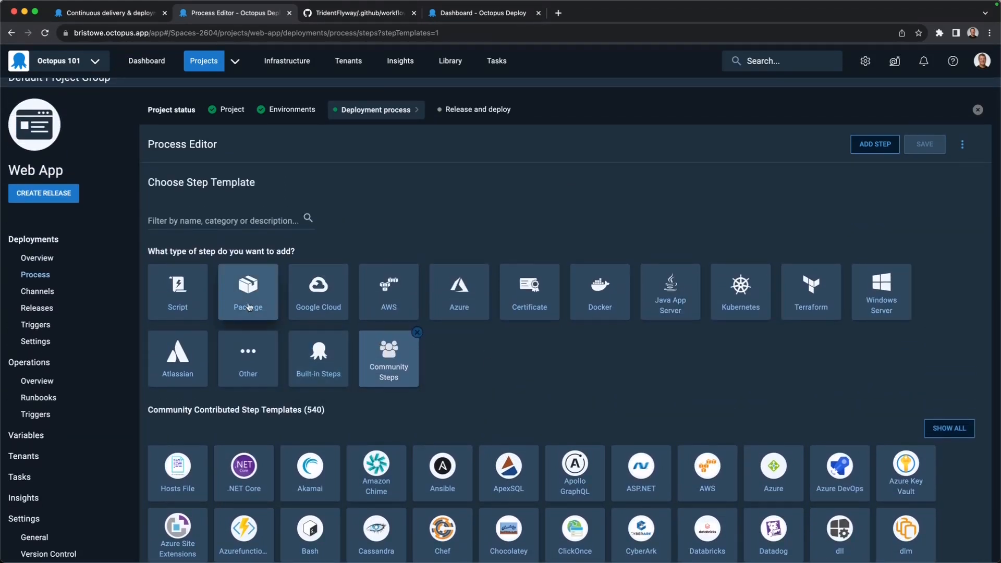
Step: Add a Run a Script step from the installed Script templates to the deployment process
{"action": "left_click", "coordinate": [197, 305]}
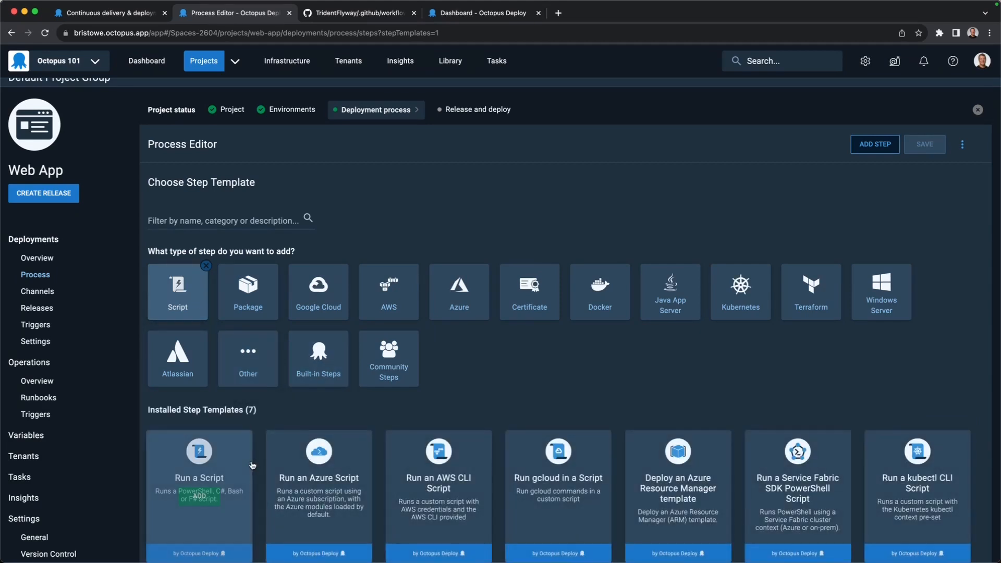
{"action": "mouse_move", "coordinate": [209, 502]}
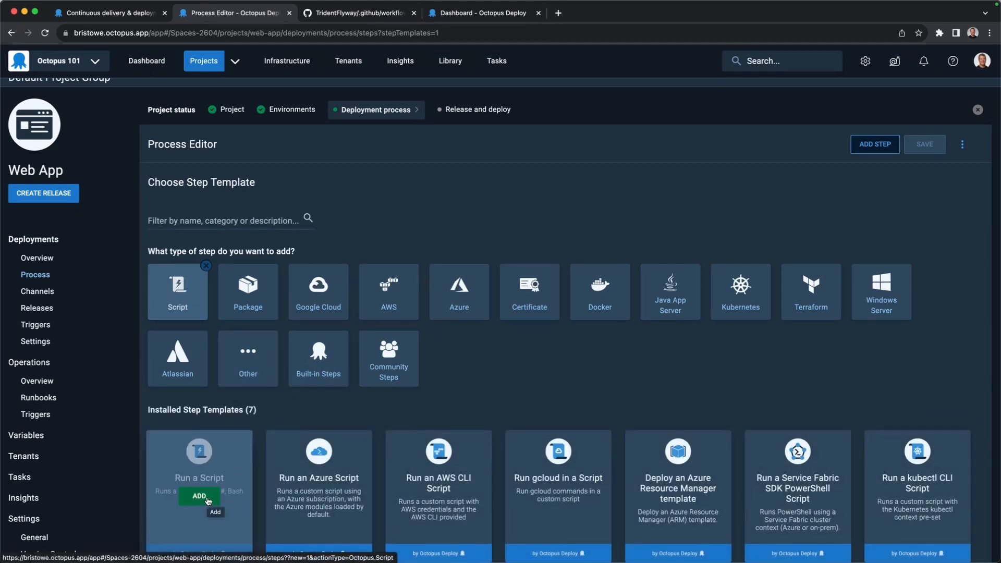
{"action": "scroll", "coordinate": [209, 502], "scroll_direction": "down", "scroll_amount": 2}
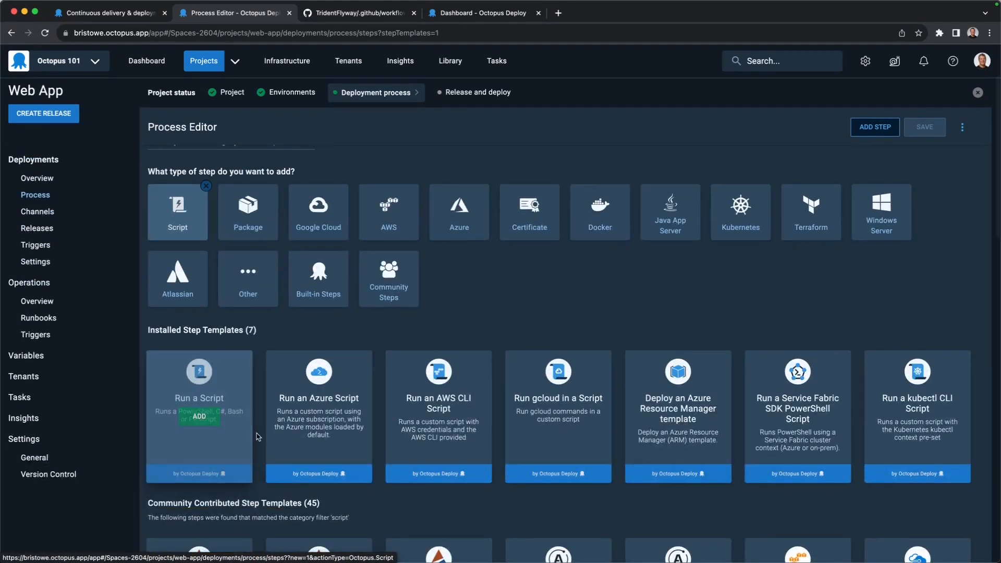
{"action": "left_click", "coordinate": [197, 423]}
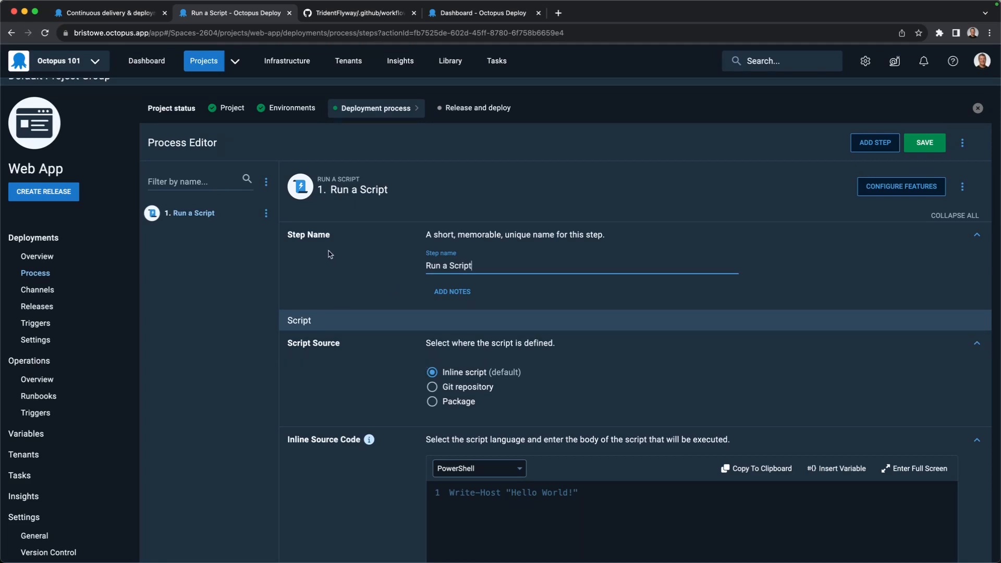
Step: Enter Write-Host "el" as the inline PowerShell source code of the Run a Script step
{"action": "scroll", "coordinate": [397, 394], "scroll_direction": "down", "scroll_amount": 3}
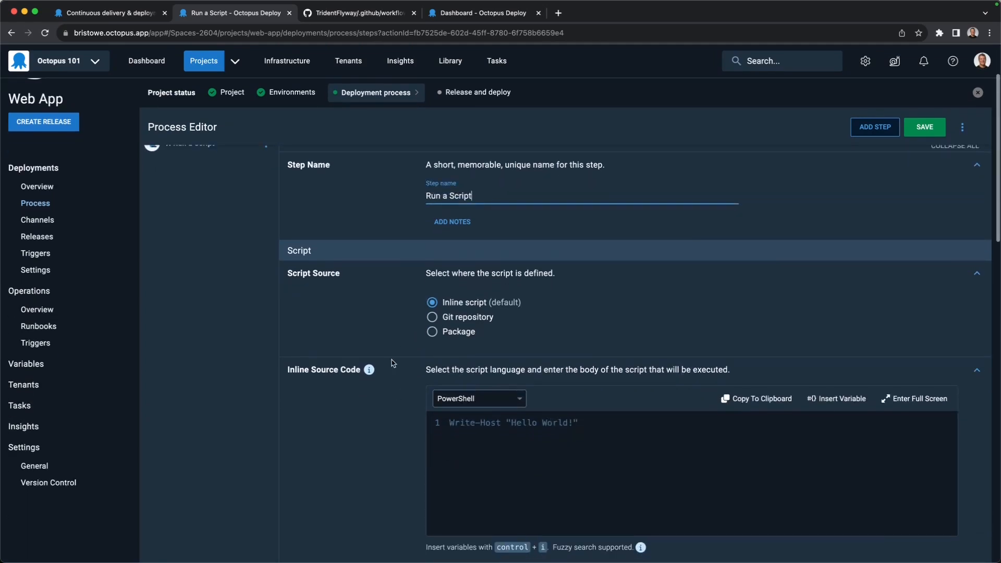
{"action": "left_click", "coordinate": [493, 446]}
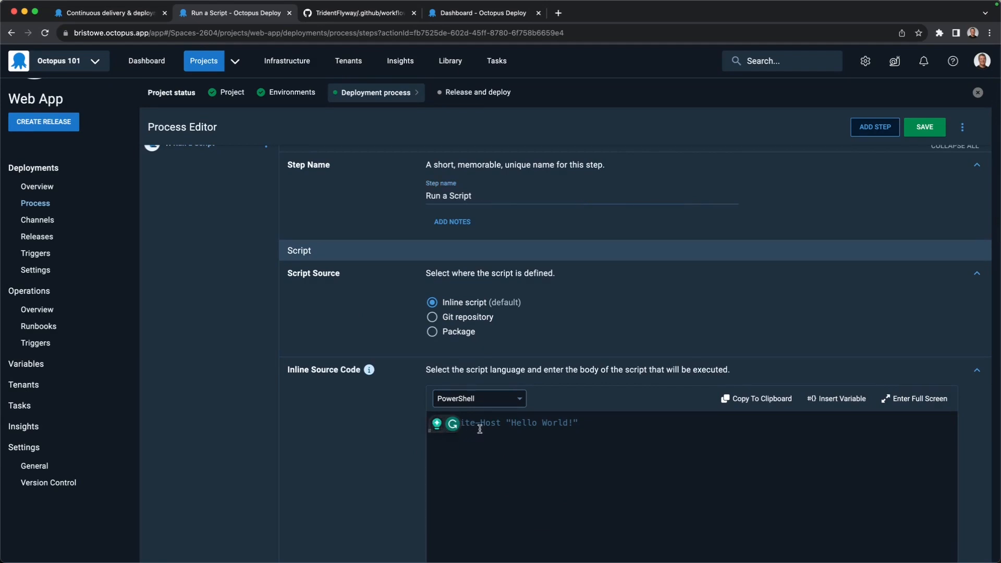
{"action": "type", "text": "Write-Host"}
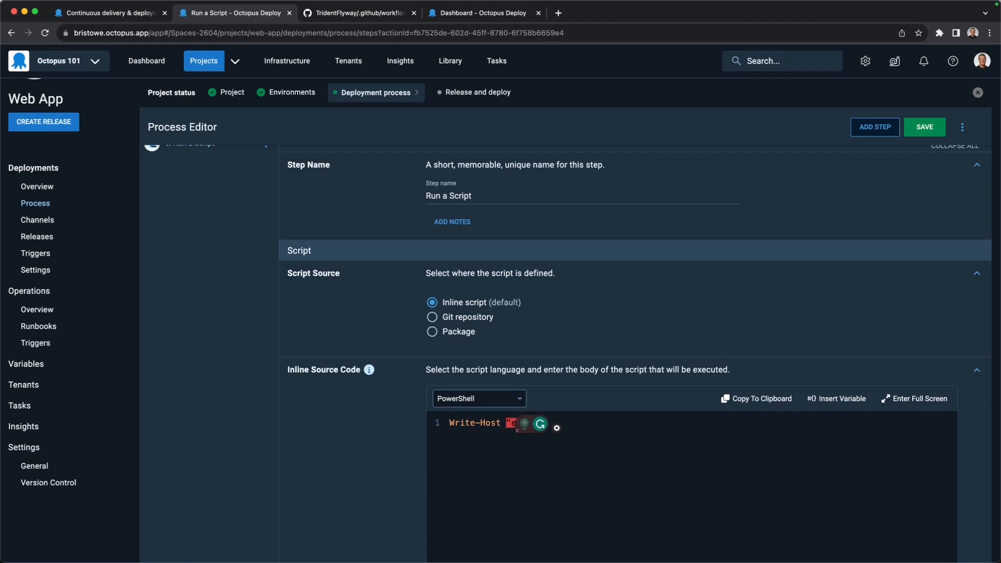
{"action": "type", "text": " \"el"}
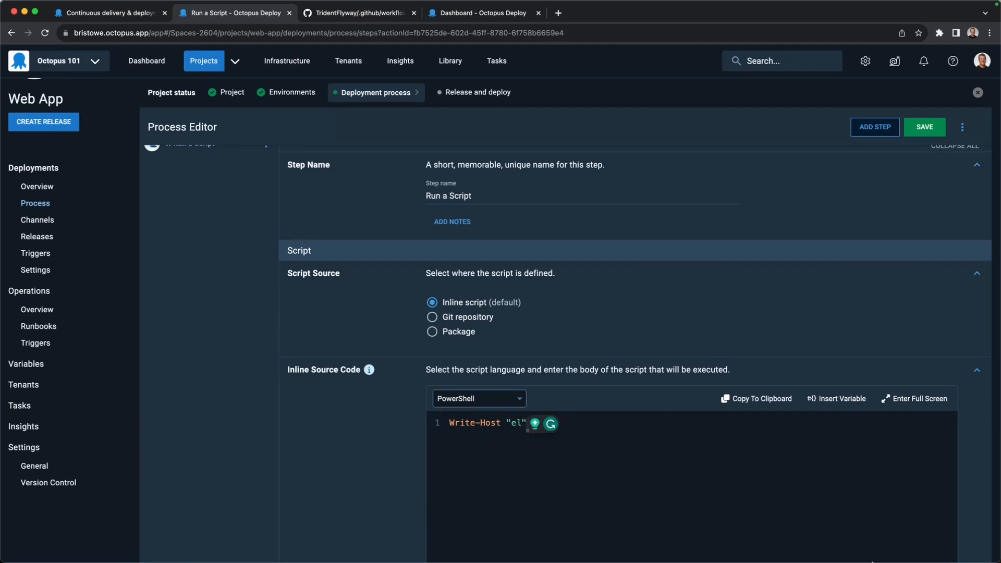
Step: Turn off Grammarly for this site and delete the stray H at the end of the script line
{"action": "mouse_move", "coordinate": [553, 427]}
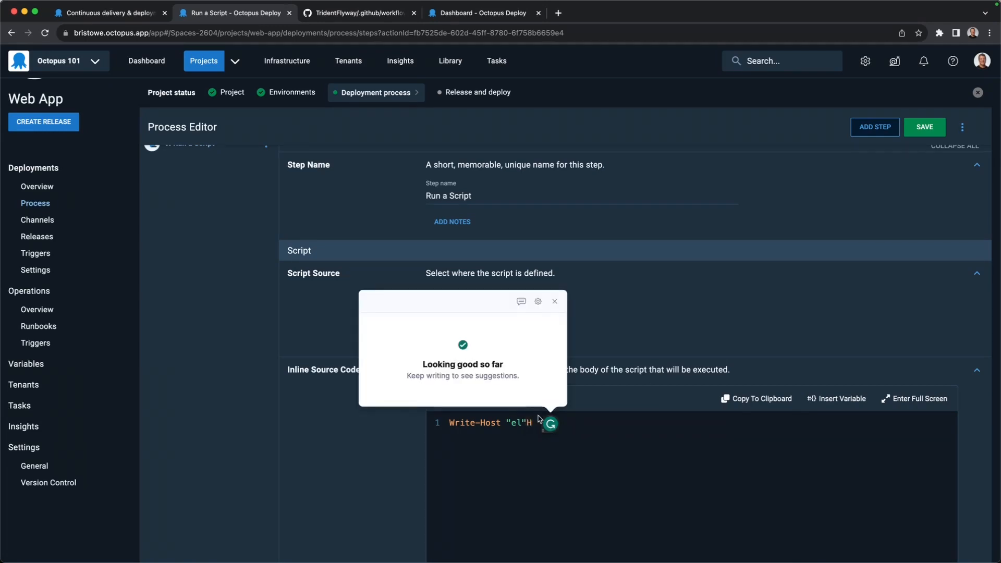
{"action": "left_click", "coordinate": [537, 301]}
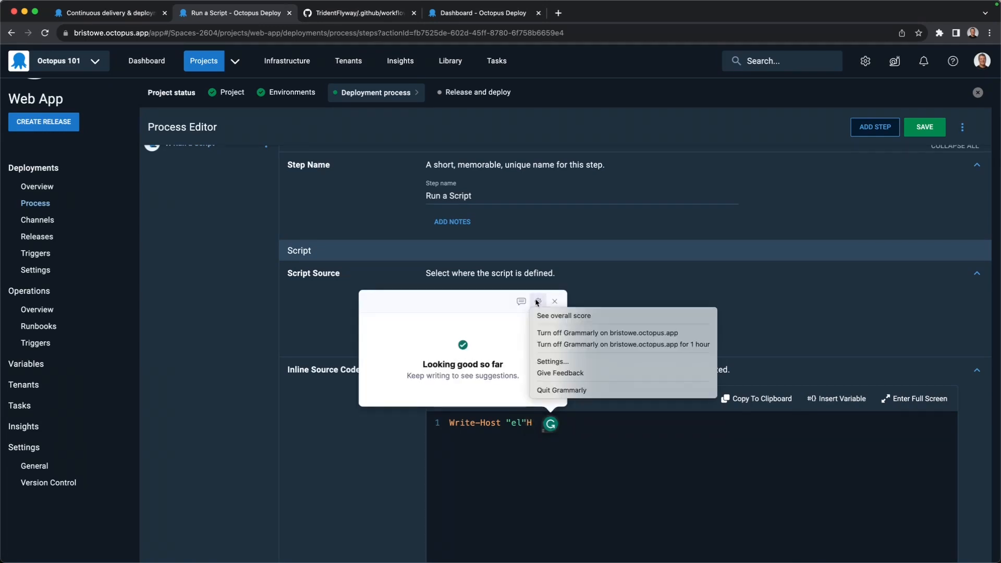
{"action": "left_click", "coordinate": [591, 336]}
{"action": "key", "text": "BackSpace"}
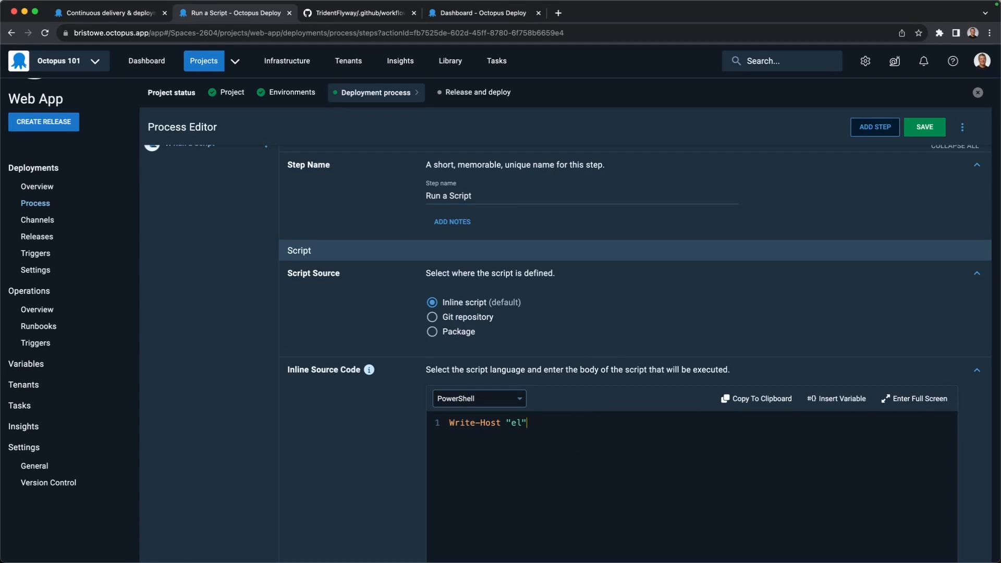
Step: Correct the inline PowerShell script so that it reads Write-Host "Hello, world!"
{"action": "key", "text": "BackSpace"}
{"action": "key", "text": "BackSpace"}
{"action": "key", "text": "BackSpace"}
{"action": "type", "text": "Hello, "}
{"action": "type", "text": "world!\""}
Step: Examine the script languages and the Octopus variables that can be inserted into the inline script
{"action": "left_click", "coordinate": [469, 402]}
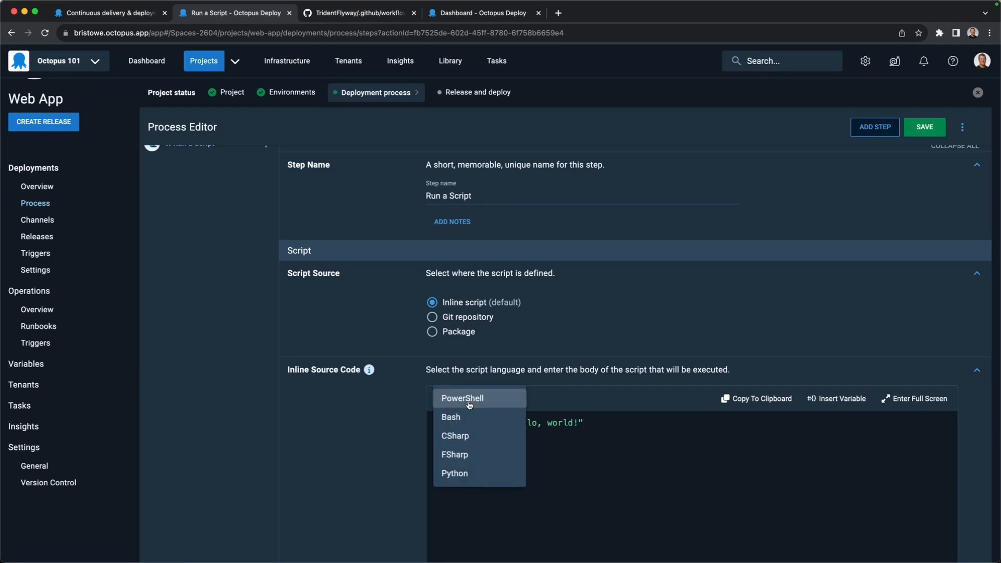
{"action": "left_click", "coordinate": [558, 397]}
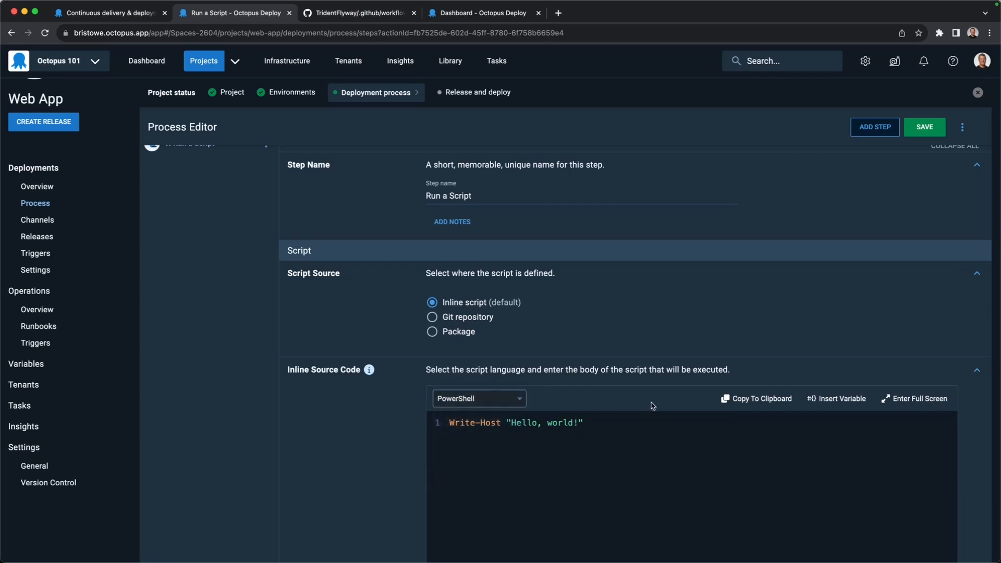
{"action": "left_click", "coordinate": [814, 405]}
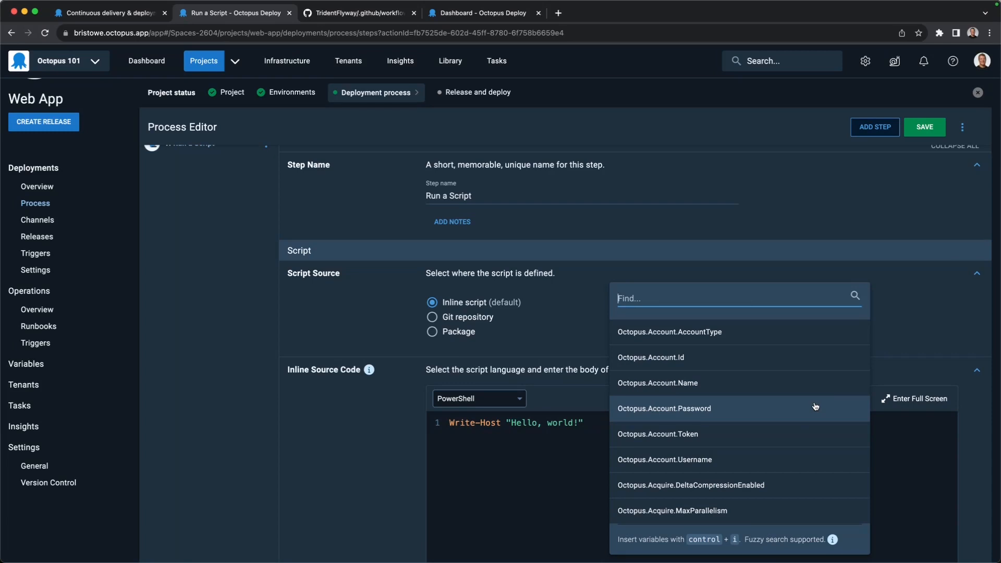
{"action": "left_click", "coordinate": [565, 323]}
Step: Set the script step to run once on a worker from the Hosted Windows worker pool
{"action": "scroll", "coordinate": [571, 341], "scroll_direction": "down", "scroll_amount": 5}
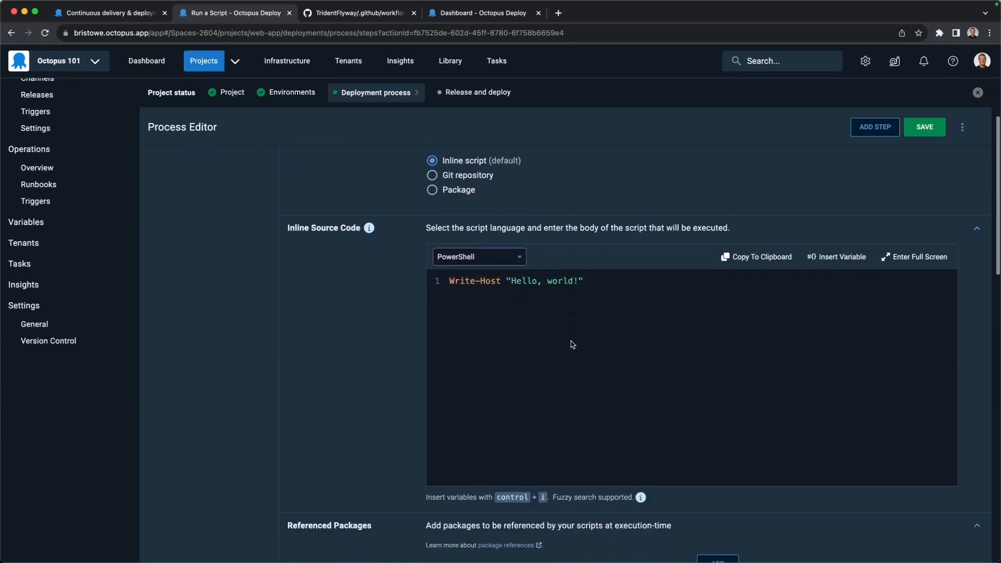
{"action": "scroll", "coordinate": [572, 345], "scroll_direction": "down", "scroll_amount": 3}
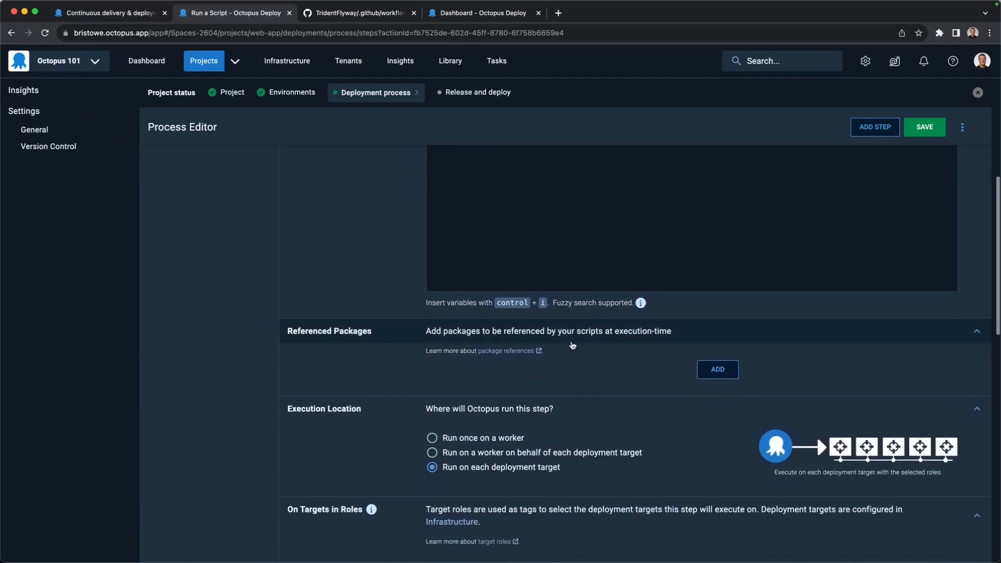
{"action": "scroll", "coordinate": [572, 344], "scroll_direction": "up", "scroll_amount": 2}
{"action": "scroll", "coordinate": [571, 344], "scroll_direction": "down", "scroll_amount": 5}
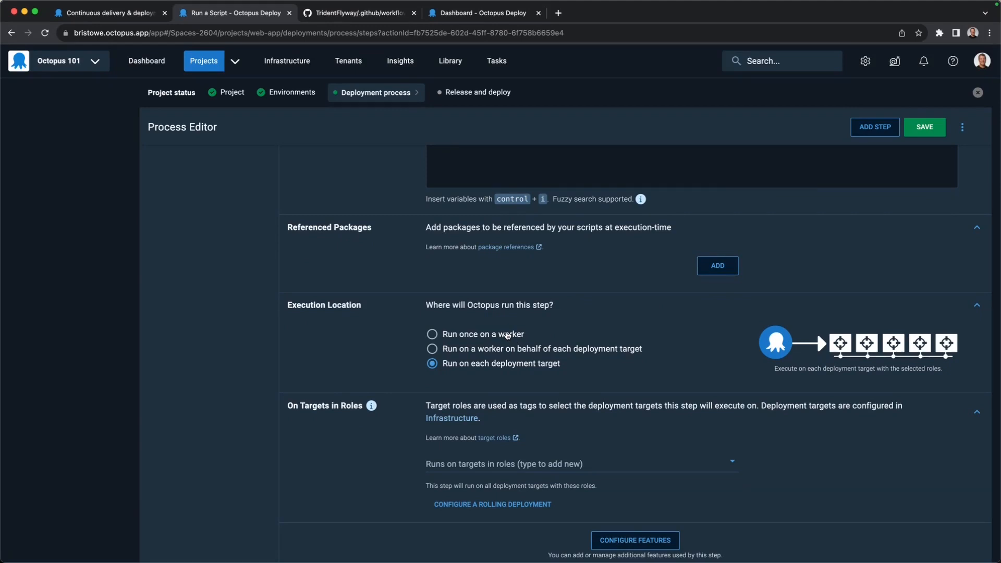
{"action": "scroll", "coordinate": [571, 342], "scroll_direction": "up", "scroll_amount": 5}
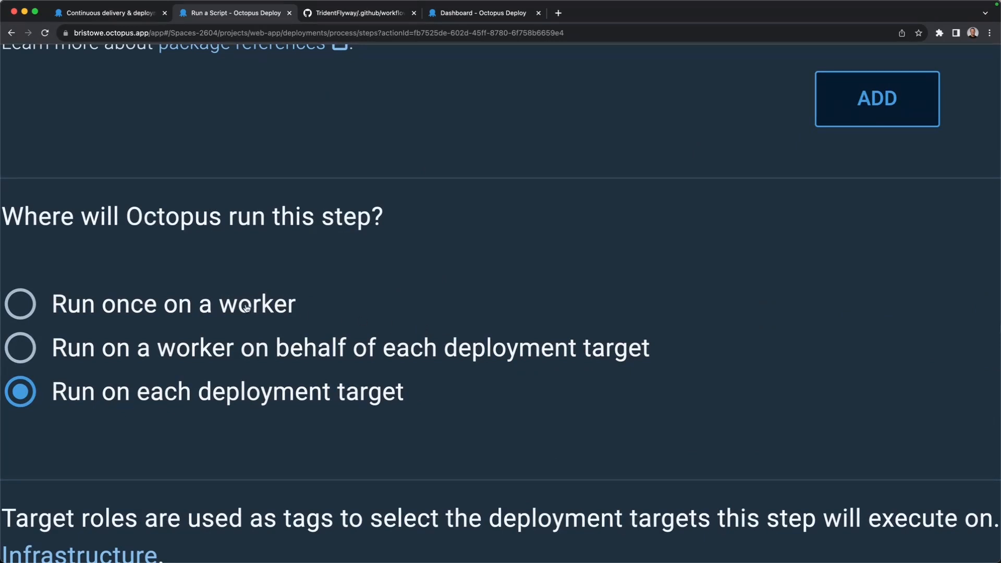
{"action": "left_click", "coordinate": [245, 308]}
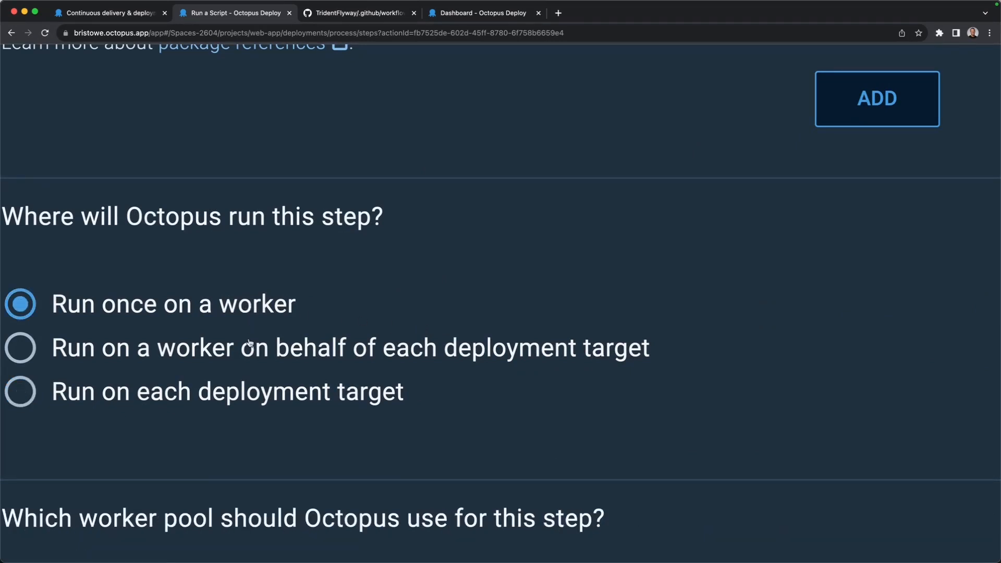
{"action": "scroll", "coordinate": [379, 317], "scroll_direction": "down", "scroll_amount": 5}
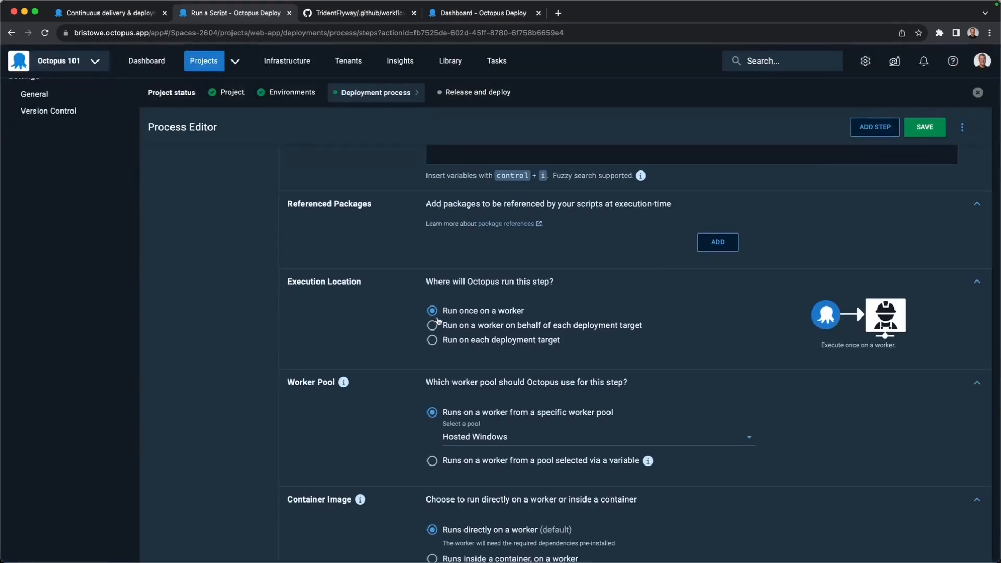
{"action": "left_click", "coordinate": [527, 437]}
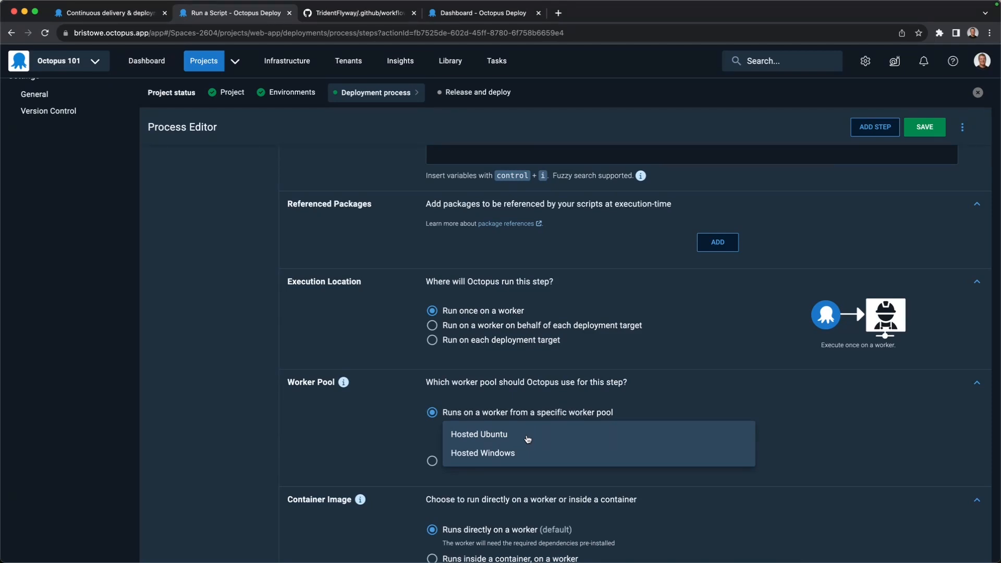
{"action": "left_click", "coordinate": [552, 449]}
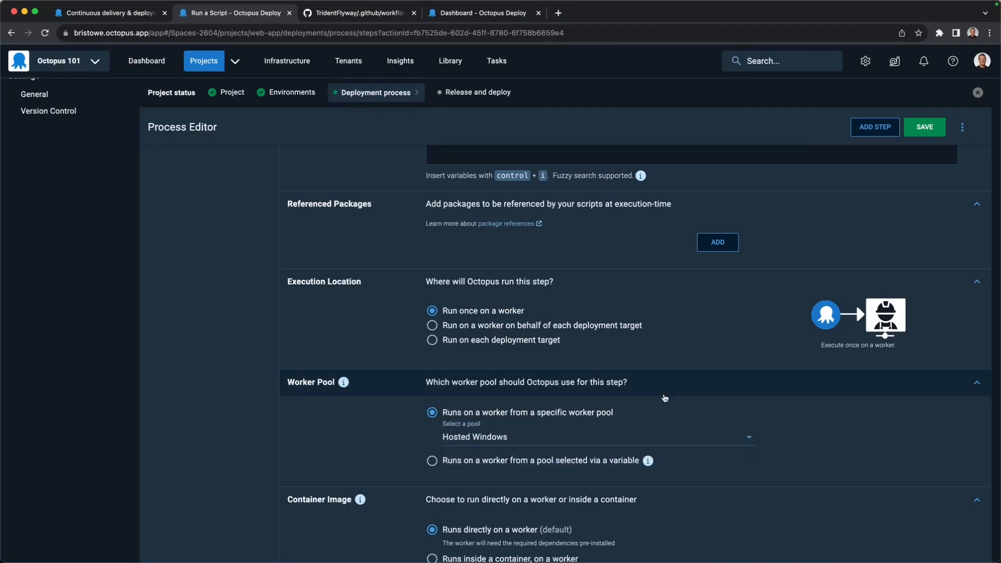
Step: Check the container image setting of the script step and save the deployment process
{"action": "scroll", "coordinate": [526, 367], "scroll_direction": "down", "scroll_amount": 3}
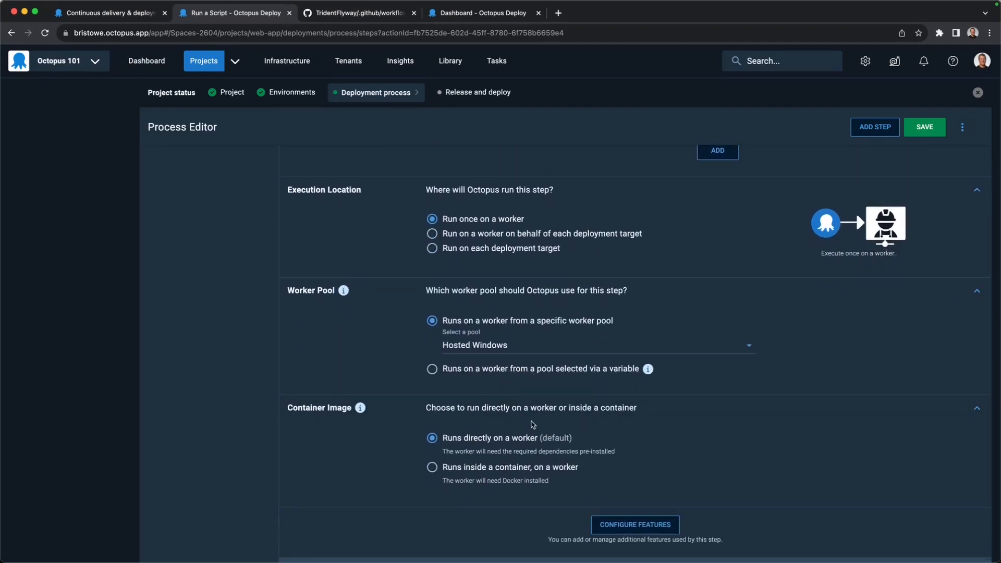
{"action": "scroll", "coordinate": [532, 424], "scroll_direction": "up", "scroll_amount": 4}
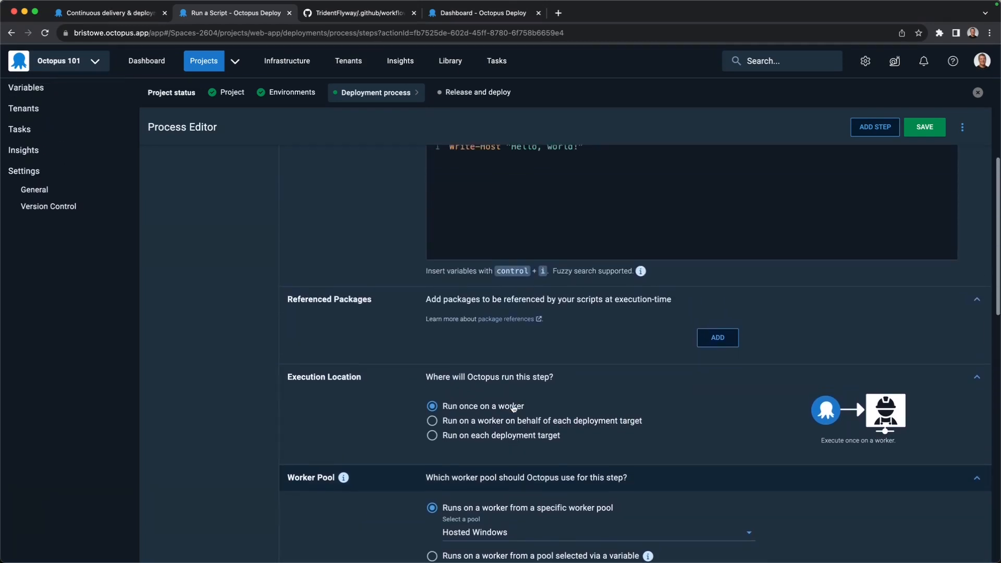
{"action": "scroll", "coordinate": [514, 407], "scroll_direction": "up", "scroll_amount": 7}
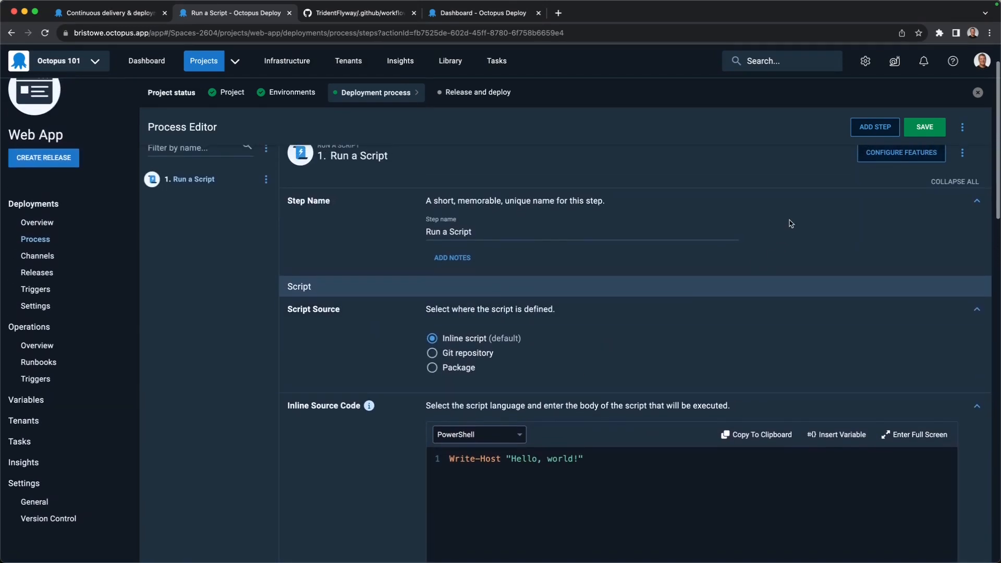
{"action": "left_click", "coordinate": [924, 127]}
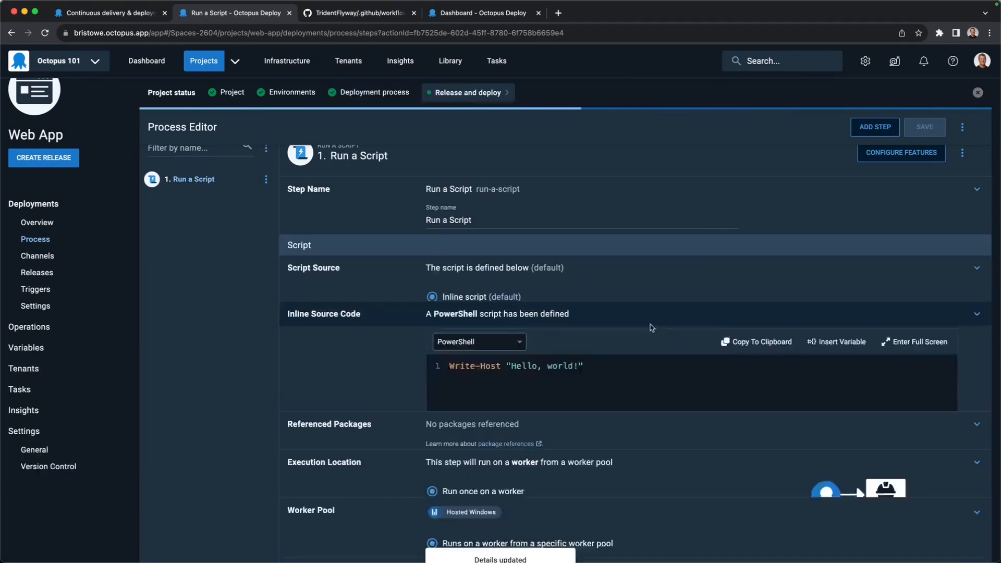
Step: Create release 0.0.1 for the Web App project without release notes, checking the accepted version number formats before saving
{"action": "scroll", "coordinate": [270, 319], "scroll_direction": "up", "scroll_amount": 2}
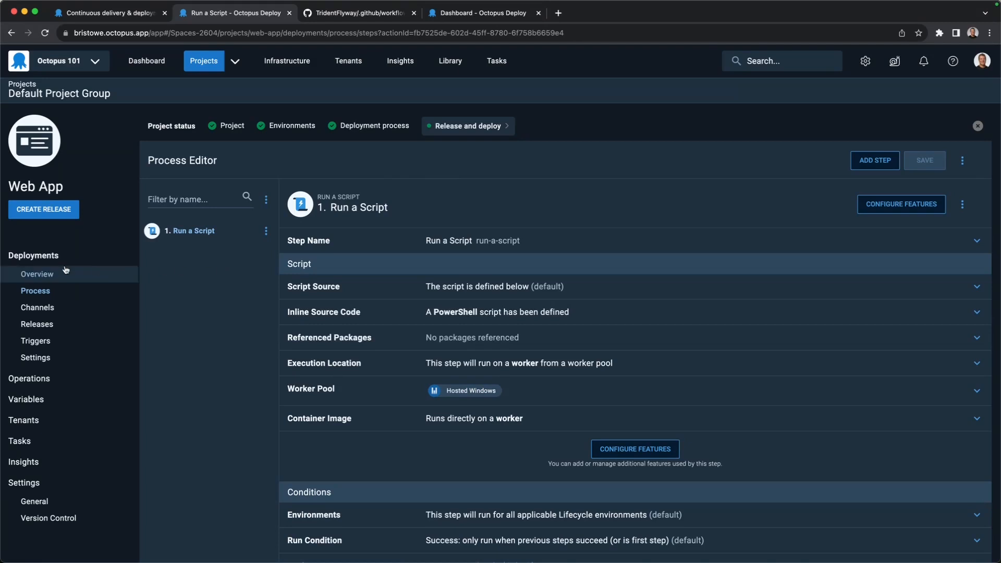
{"action": "left_click", "coordinate": [53, 212]}
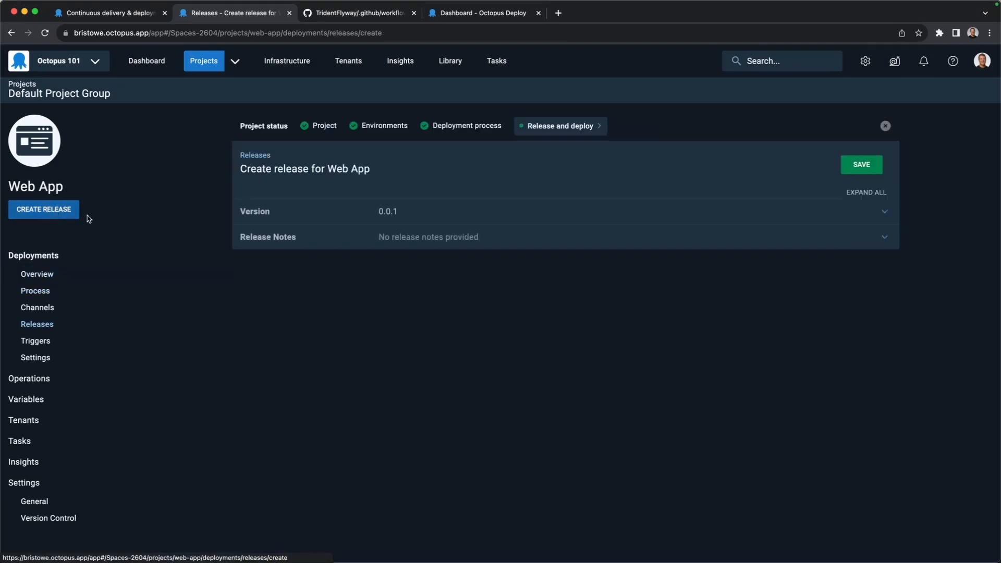
{"action": "left_click", "coordinate": [450, 218]}
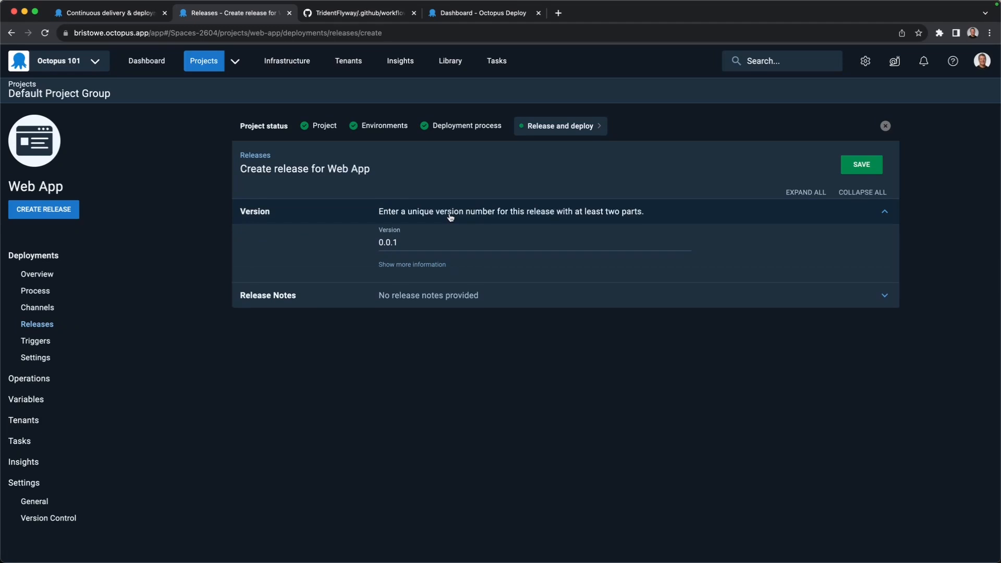
{"action": "left_click", "coordinate": [469, 303]}
{"action": "left_click", "coordinate": [427, 265]}
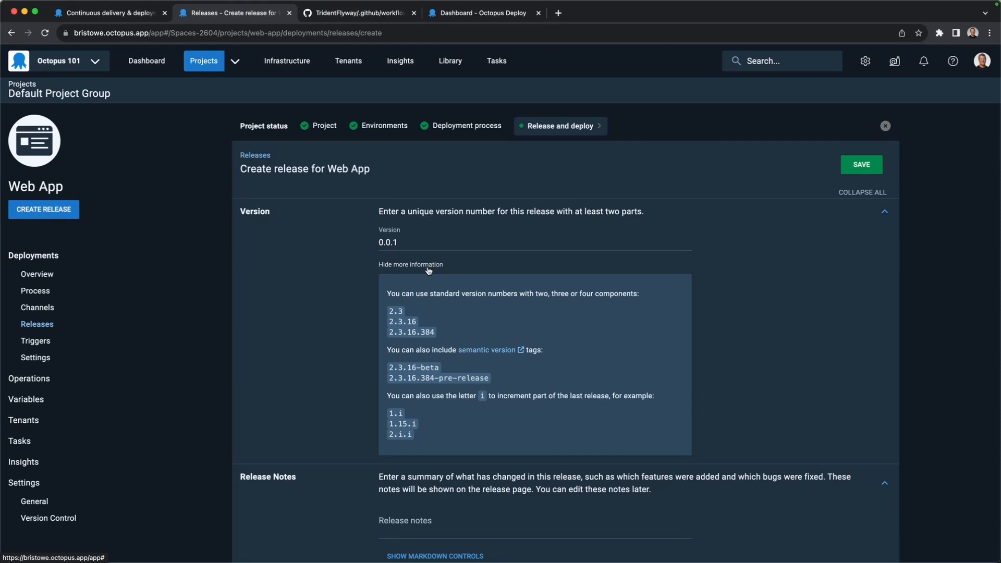
{"action": "left_click", "coordinate": [861, 165]}
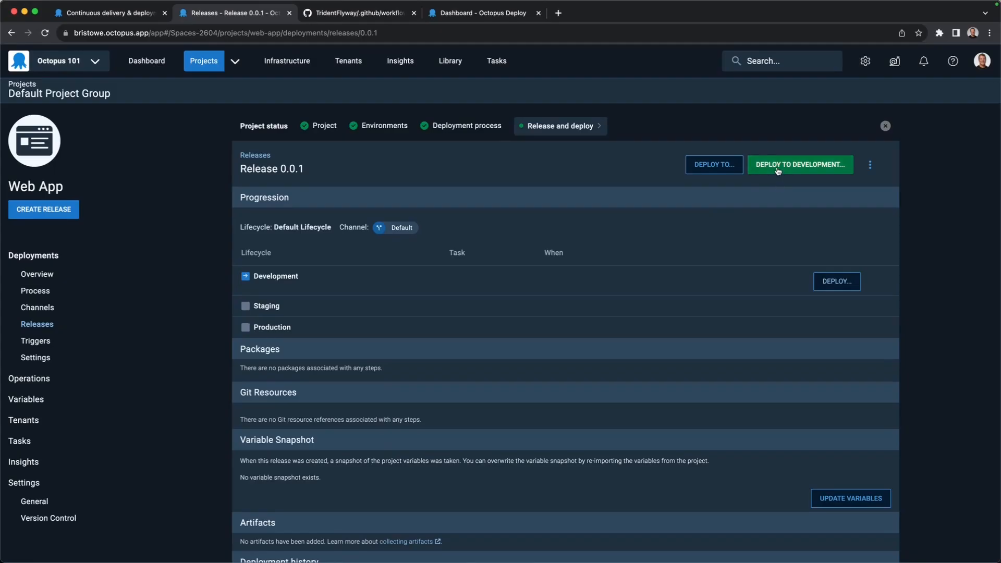
Step: Prepare a deployment of release 0.0.1 to the Development environment with the start time set to Now
{"action": "left_click", "coordinate": [815, 188]}
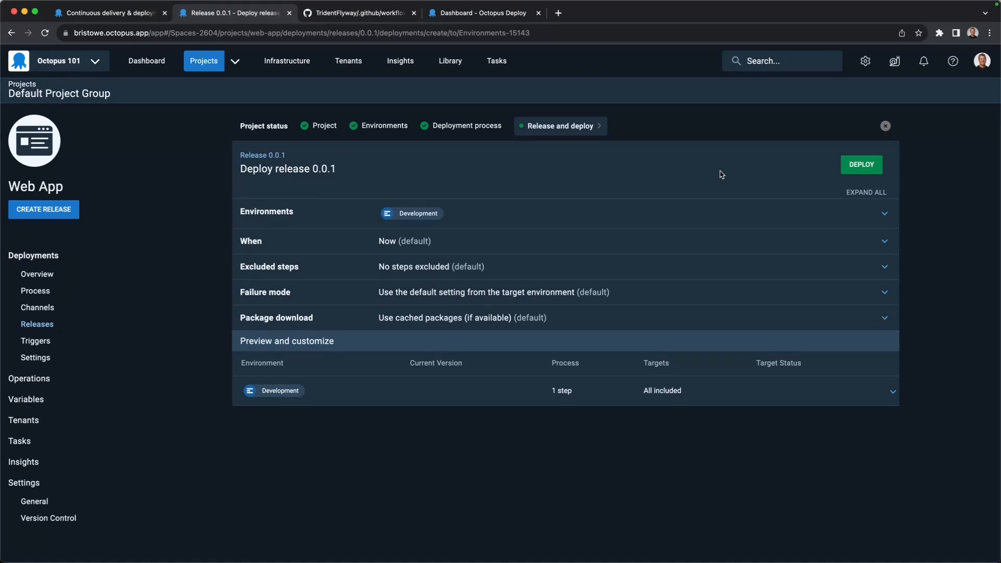
{"action": "left_click", "coordinate": [619, 221]}
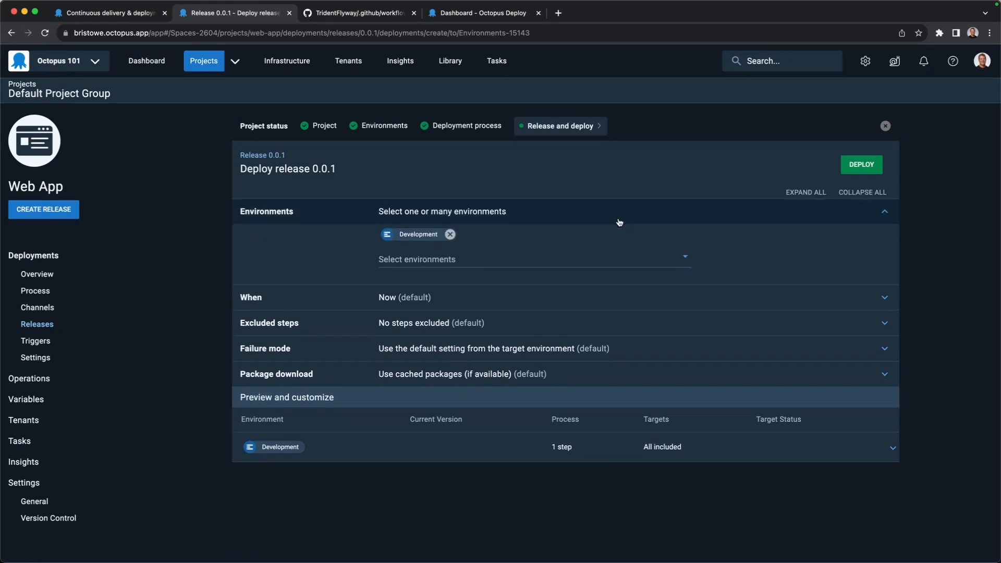
{"action": "left_click", "coordinate": [619, 222]}
{"action": "left_click", "coordinate": [577, 239]}
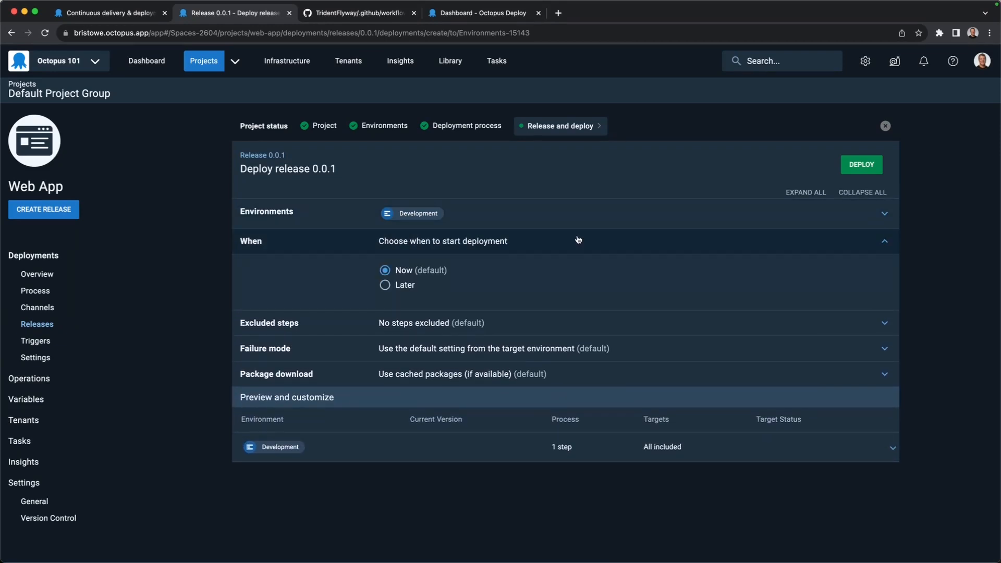
{"action": "left_click", "coordinate": [408, 286]}
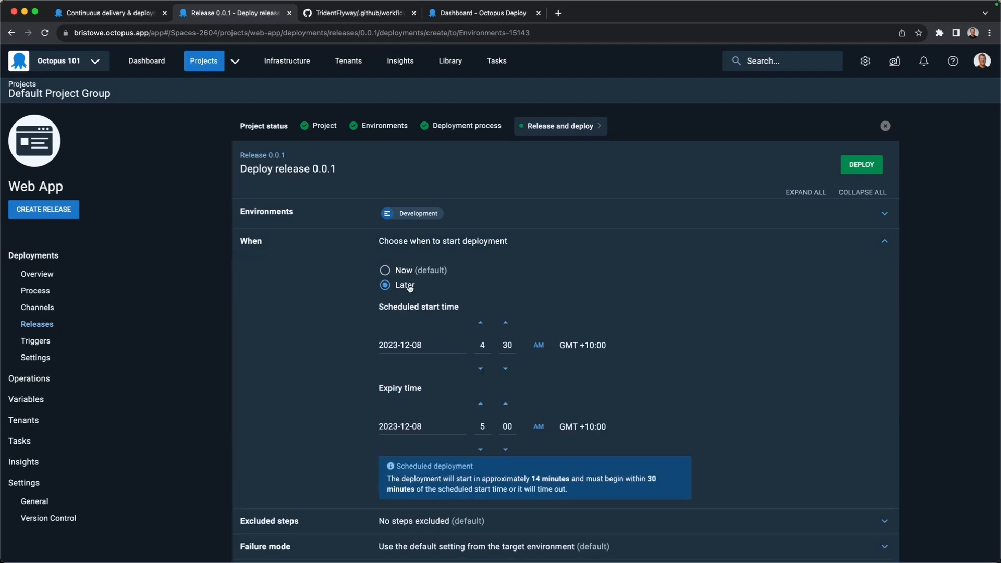
{"action": "left_click", "coordinate": [410, 272]}
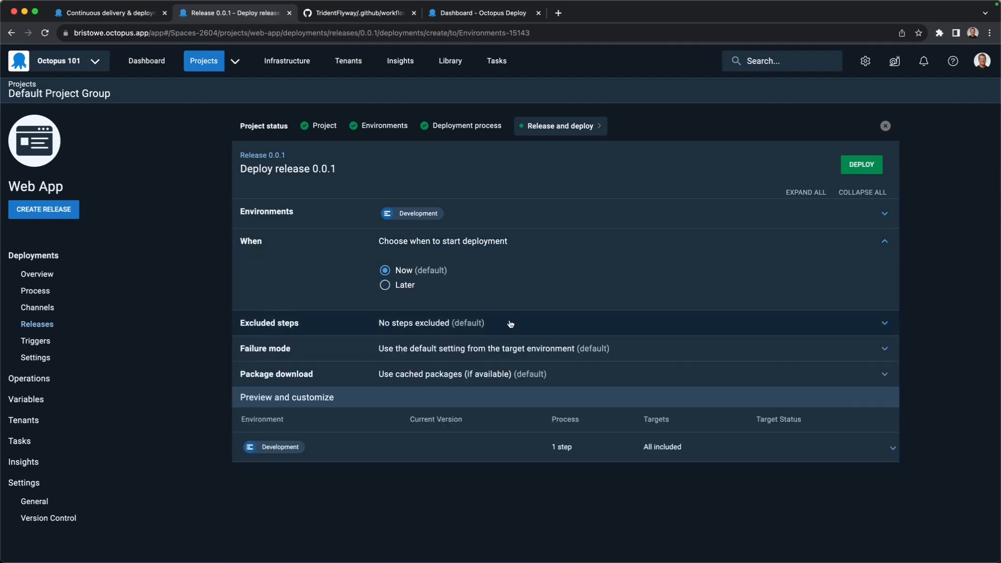
Step: Review the excluded steps, failure mode and package download options of the release deployment
{"action": "left_click", "coordinate": [510, 325]}
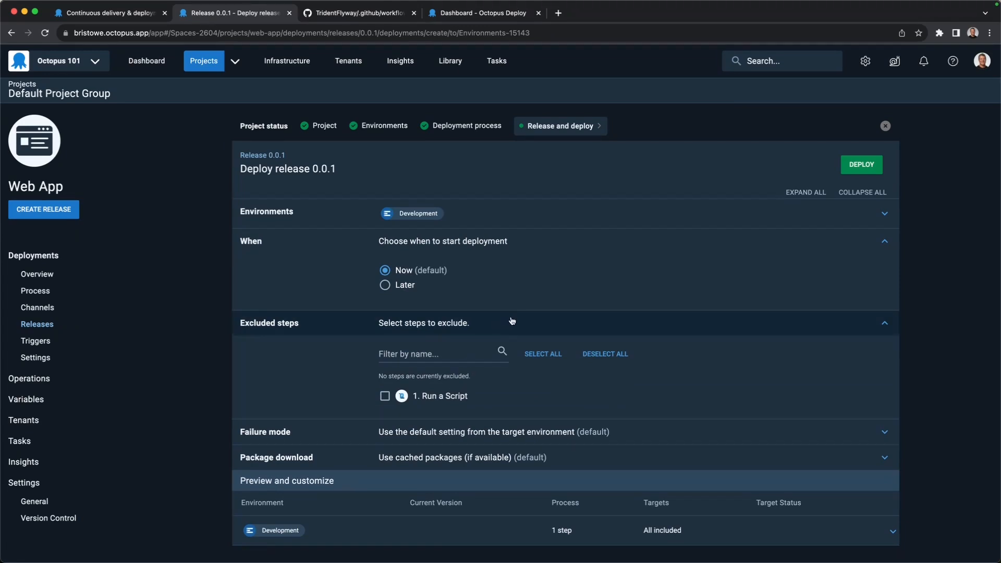
{"action": "left_click", "coordinate": [512, 321]}
{"action": "left_click", "coordinate": [531, 349]}
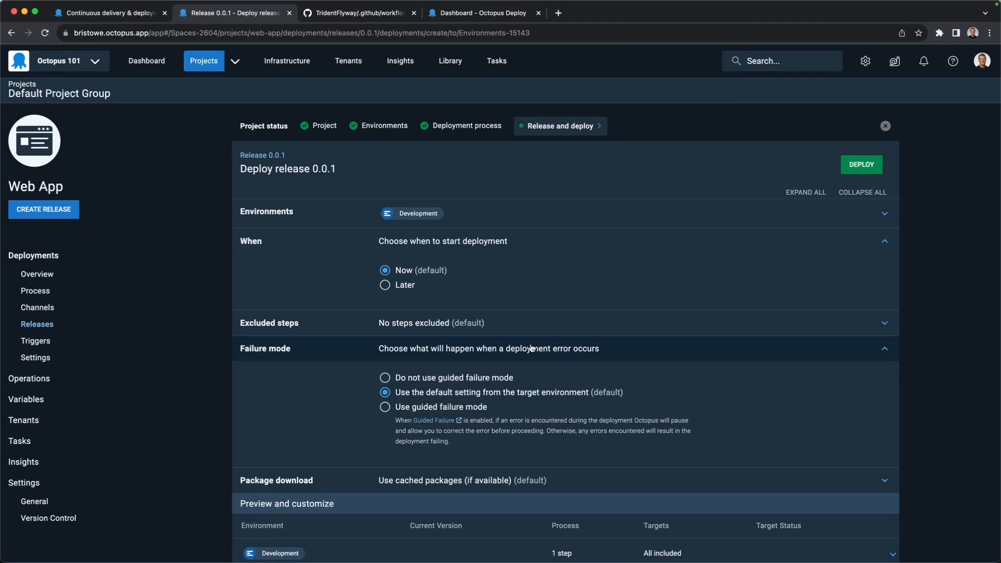
{"action": "left_click", "coordinate": [530, 348]}
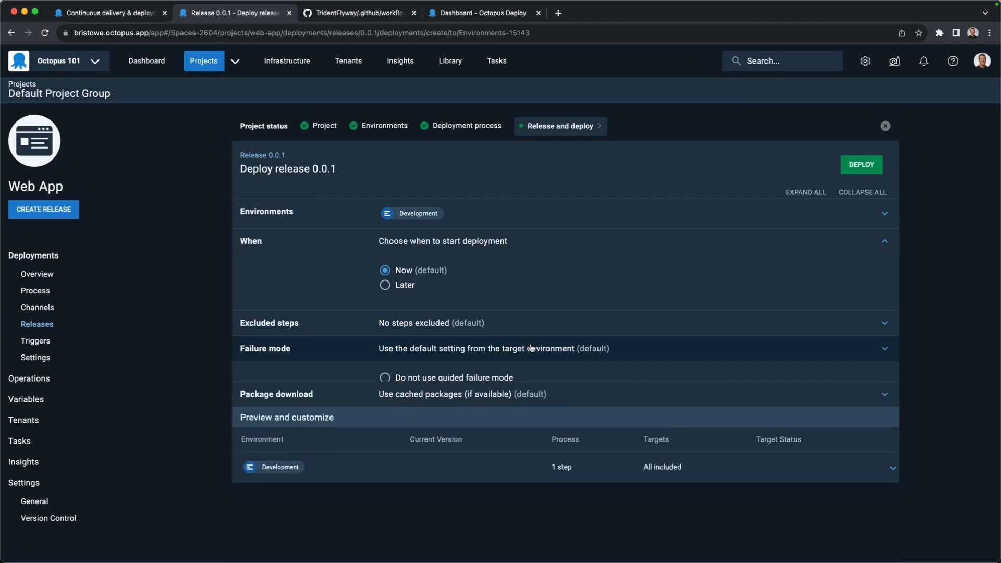
{"action": "left_click", "coordinate": [542, 379]}
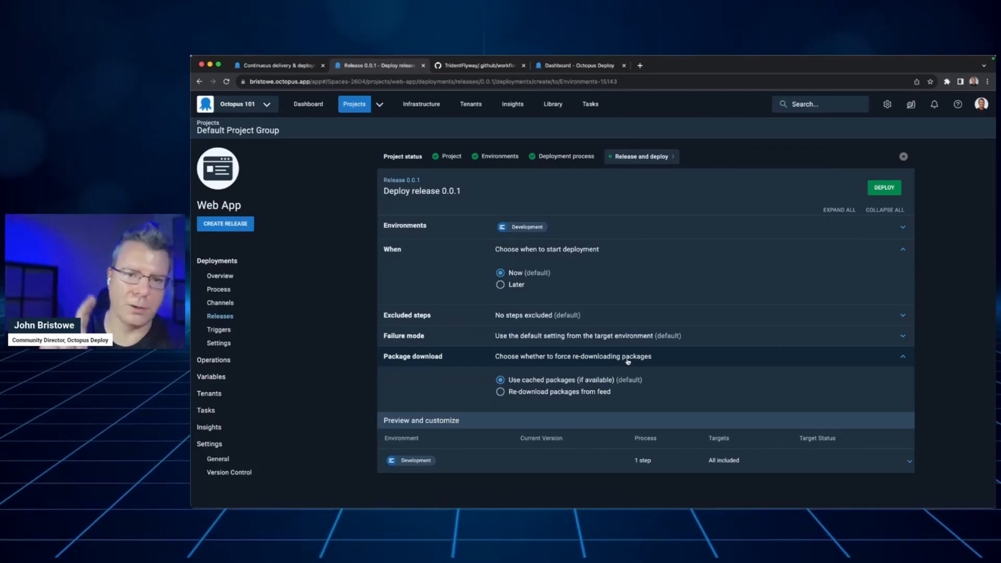
{"action": "left_click", "coordinate": [628, 359]}
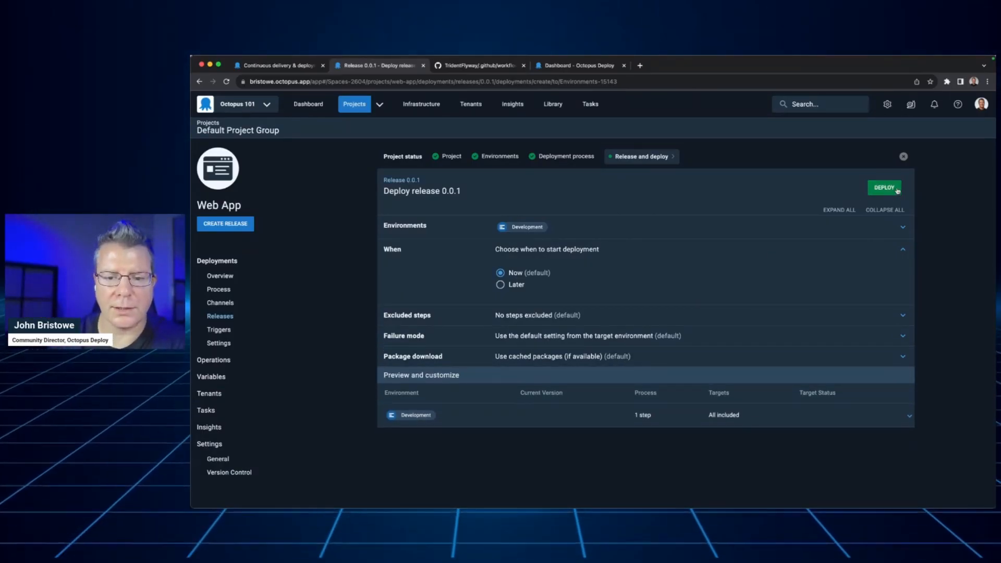
Step: Deploy release 0.0.1 to Development and close the congratulations message
{"action": "left_click", "coordinate": [884, 187]}
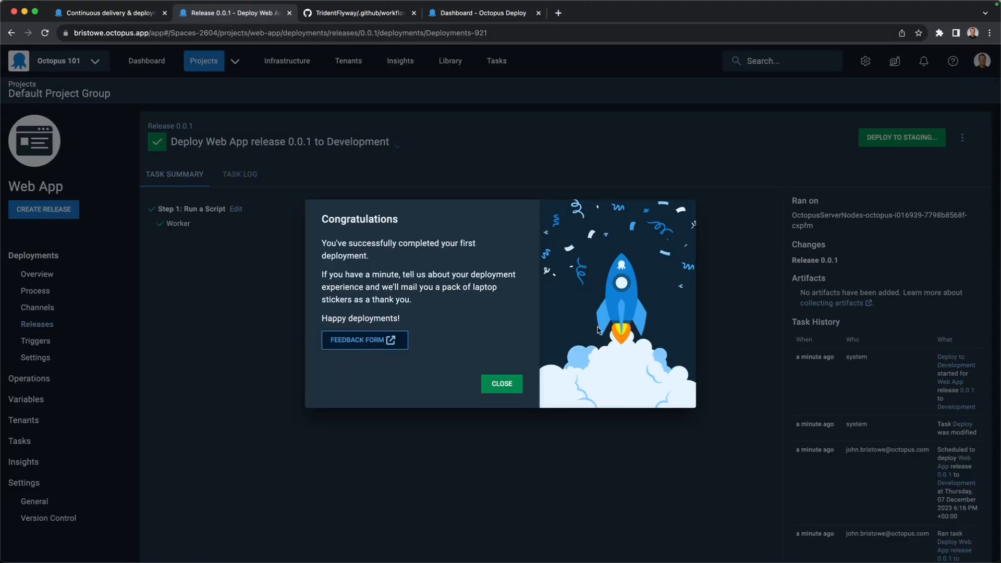
{"action": "left_click", "coordinate": [497, 383]}
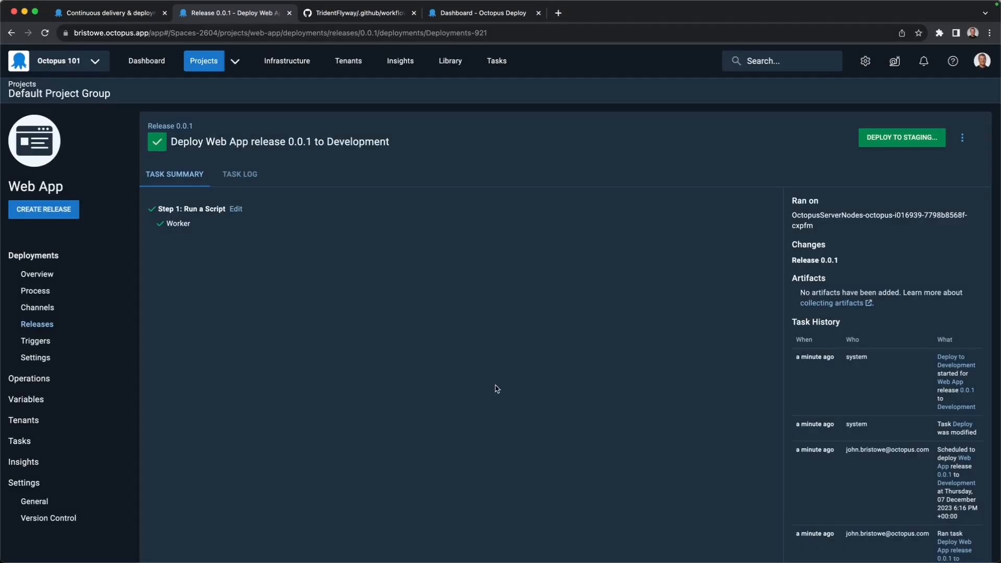
Step: View the task log of the Development deployment with the expand option set to All
{"action": "left_click", "coordinate": [246, 177]}
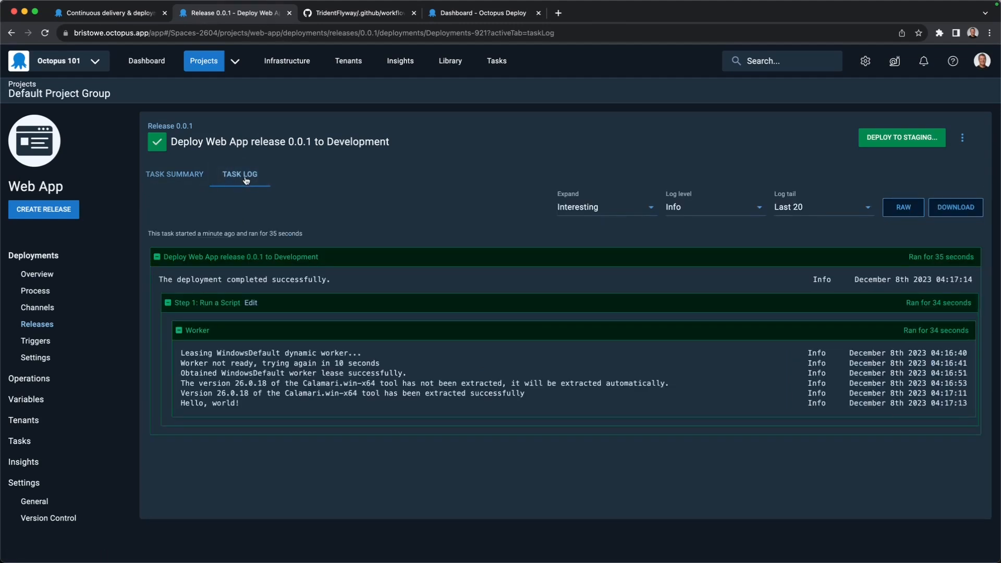
{"action": "left_click", "coordinate": [624, 211]}
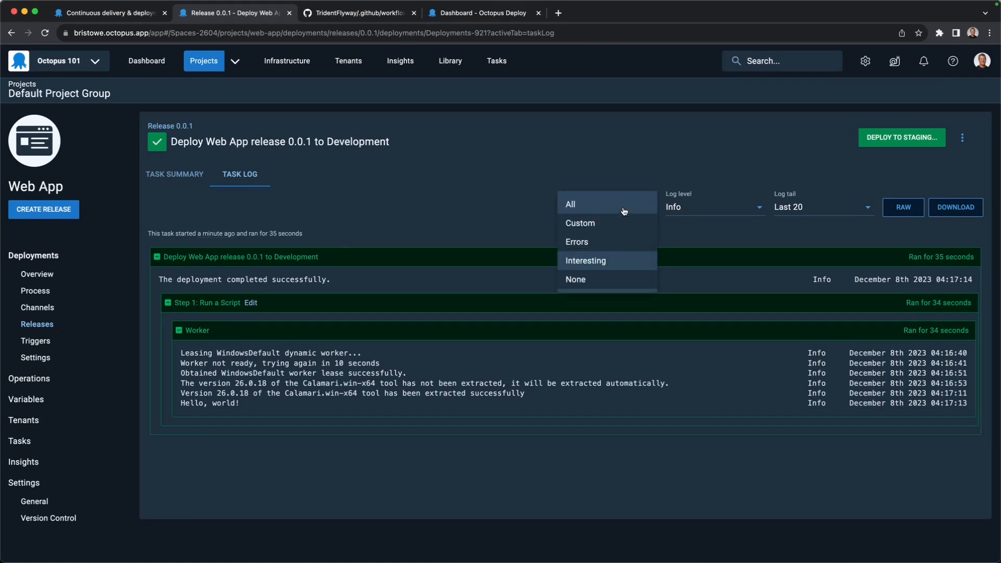
{"action": "left_click", "coordinate": [624, 211]}
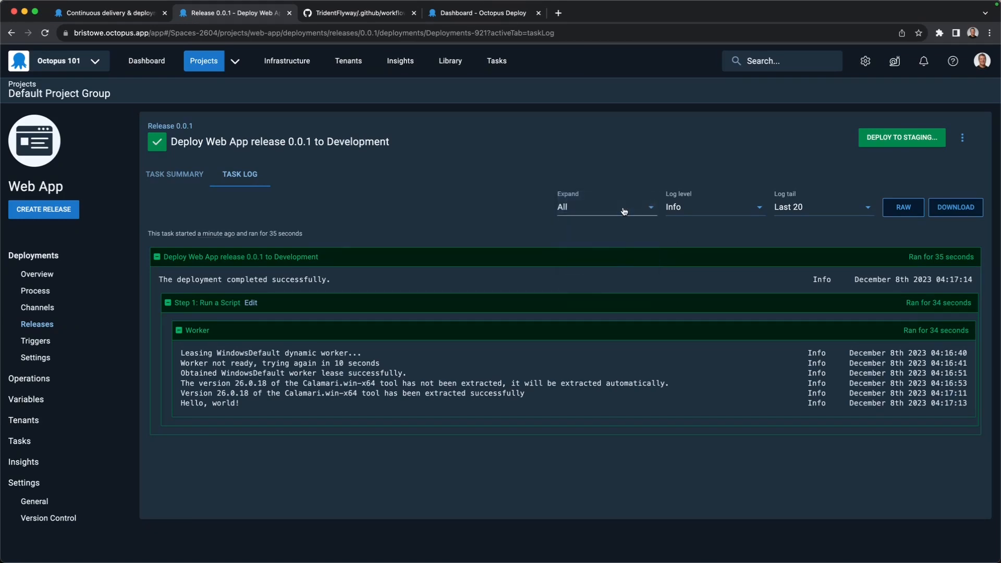
Step: Set the task log level to Verbose and find the script's Hello, world! output among the Worker lines
{"action": "left_click", "coordinate": [728, 210]}
{"action": "left_click", "coordinate": [724, 229]}
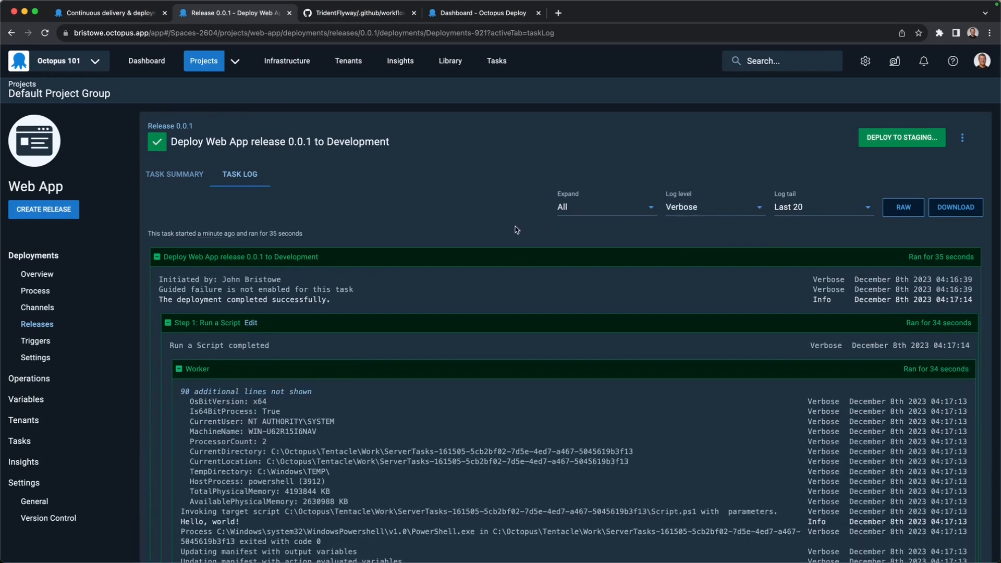
{"action": "scroll", "coordinate": [520, 251], "scroll_direction": "down", "scroll_amount": 3}
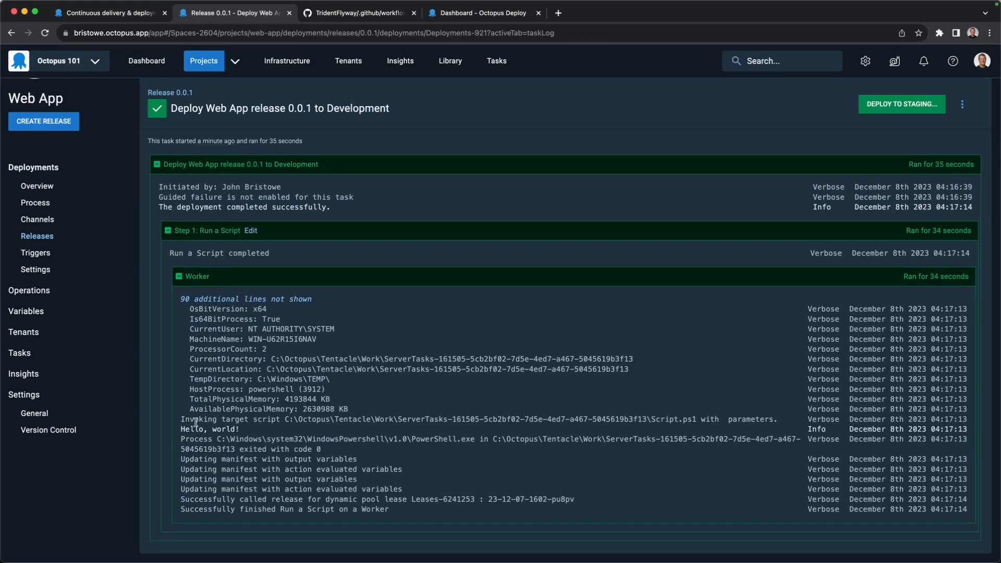
{"action": "left_click_drag", "start_coordinate": [182, 429], "coordinate": [401, 429]}
{"action": "scroll", "coordinate": [446, 381], "scroll_direction": "up", "scroll_amount": 2}
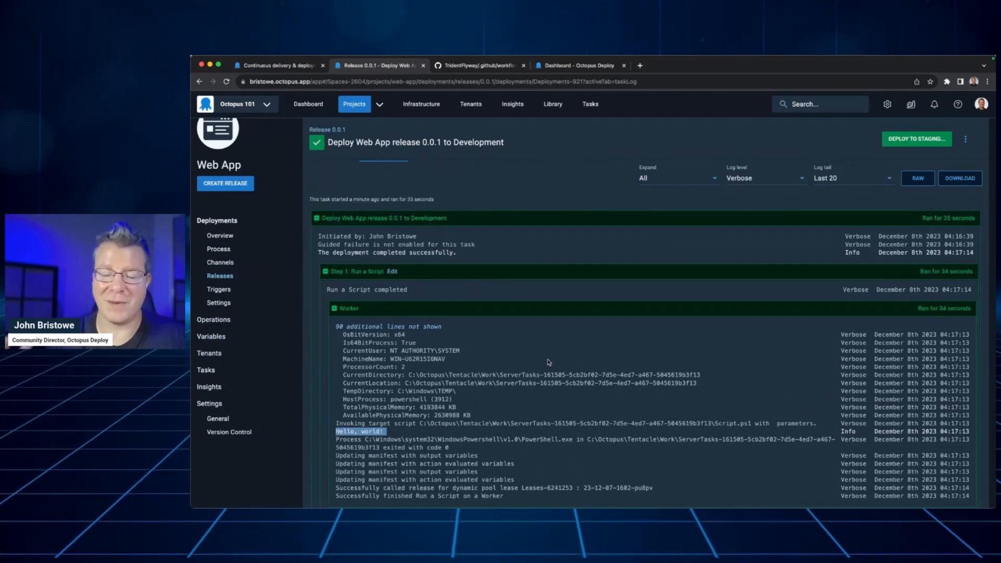
{"action": "scroll", "coordinate": [548, 362], "scroll_direction": "up", "scroll_amount": 1}
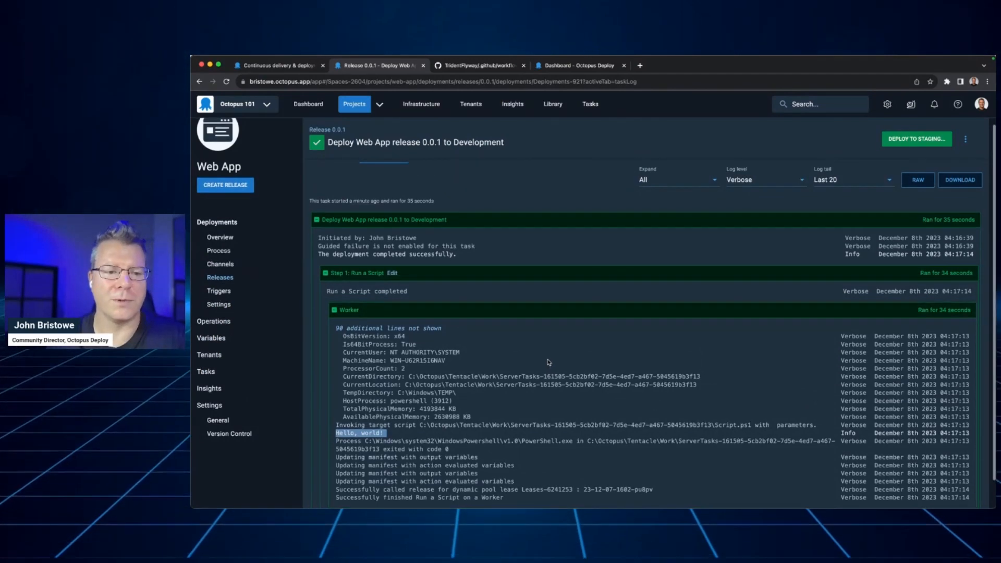
{"action": "scroll", "coordinate": [549, 362], "scroll_direction": "up", "scroll_amount": 1}
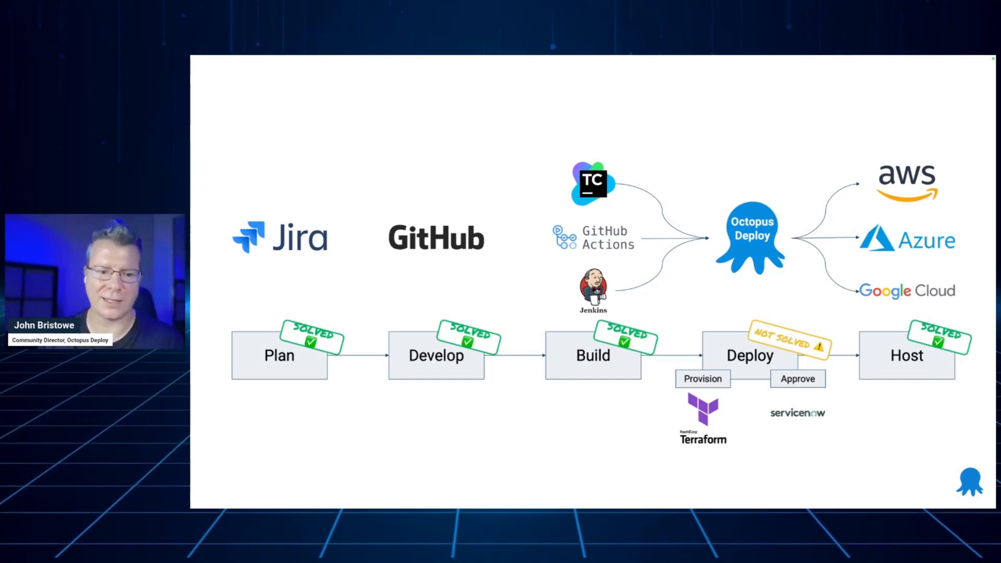
{"action": "key", "text": "Right"}
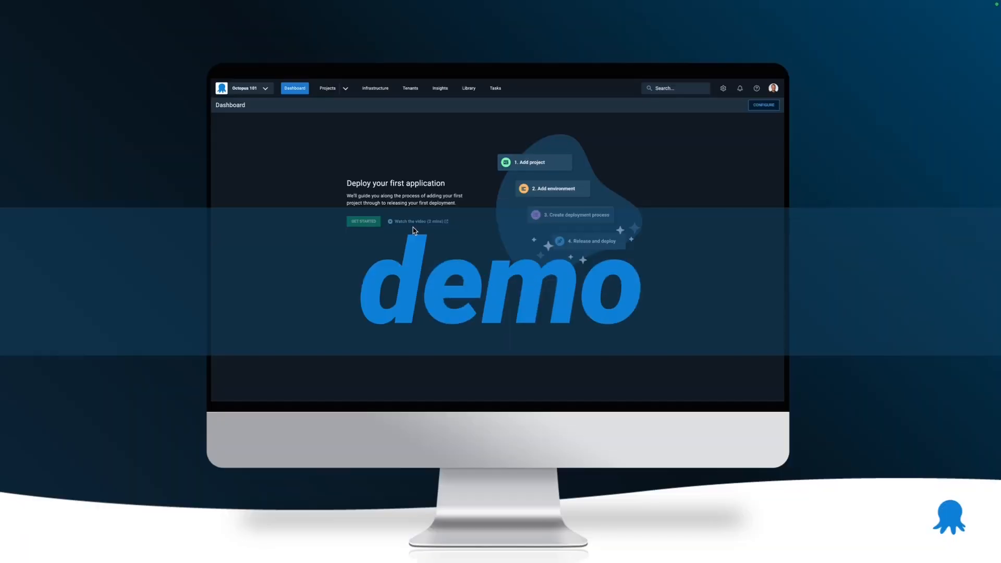
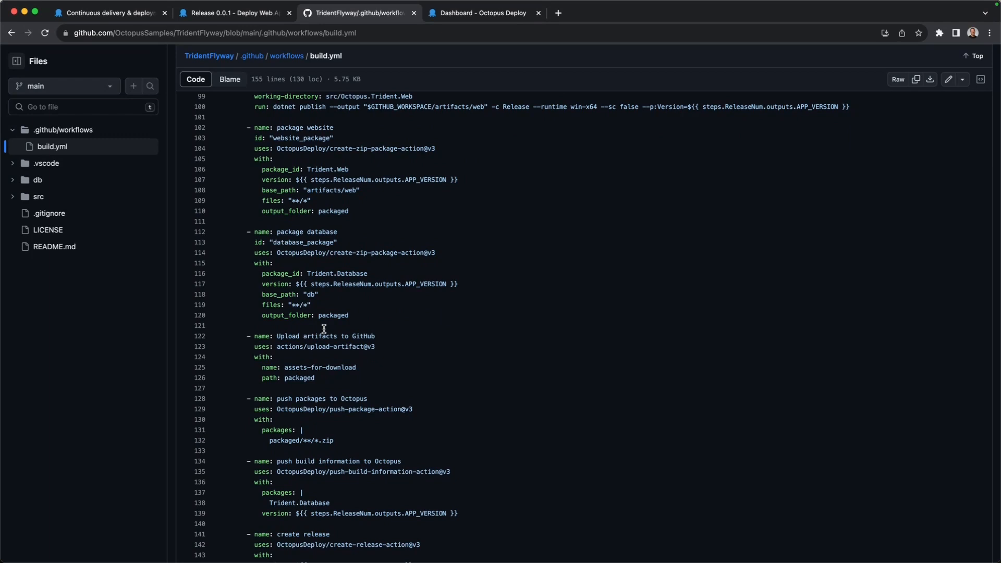
Step: Examine the push package, push build information, create release and deploy release steps in the TridentFlyway build.yml workflow
{"action": "scroll", "coordinate": [328, 336], "scroll_direction": "down", "scroll_amount": 2}
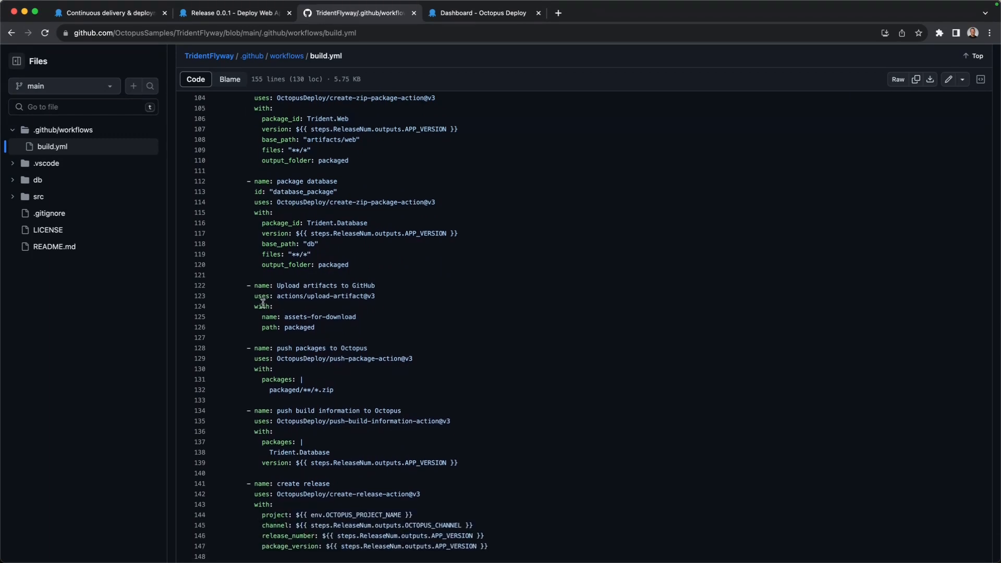
{"action": "left_click_drag", "start_coordinate": [253, 359], "coordinate": [427, 359]}
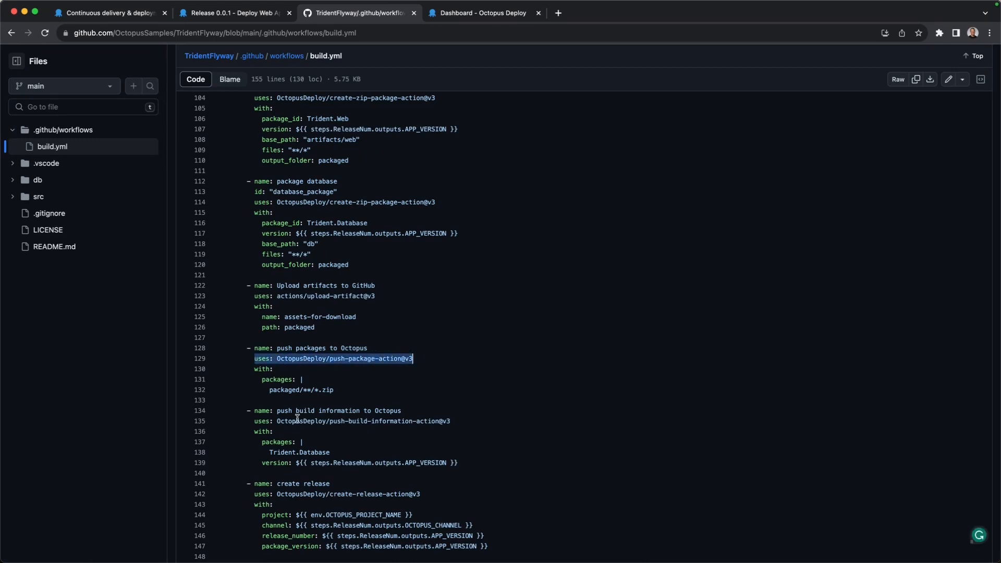
{"action": "left_click_drag", "start_coordinate": [327, 422], "coordinate": [412, 423]}
{"action": "scroll", "coordinate": [396, 427], "scroll_direction": "down", "scroll_amount": 3}
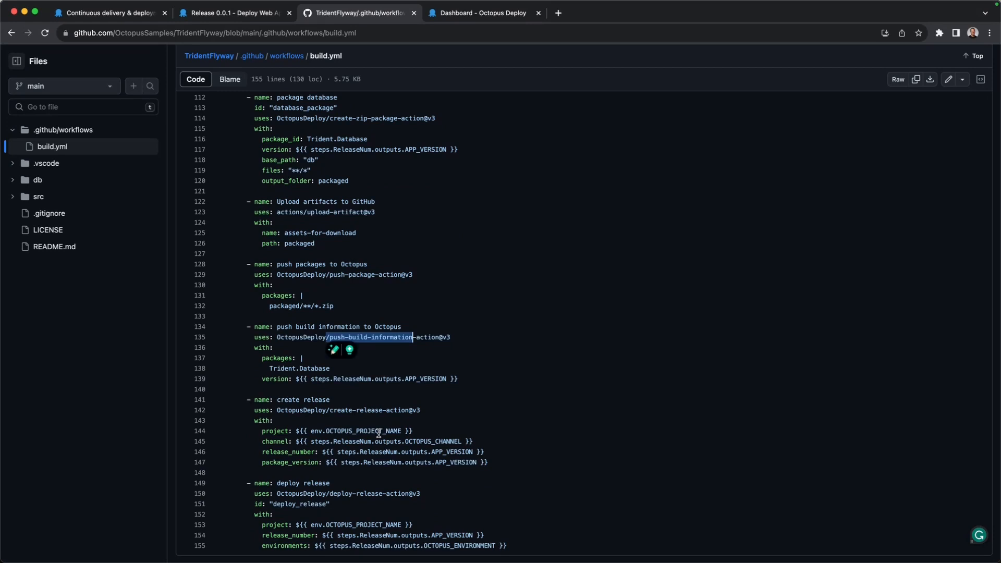
{"action": "scroll", "coordinate": [378, 433], "scroll_direction": "down", "scroll_amount": 1}
{"action": "left_click_drag", "start_coordinate": [329, 396], "coordinate": [426, 397]}
{"action": "left_click", "coordinate": [410, 396]}
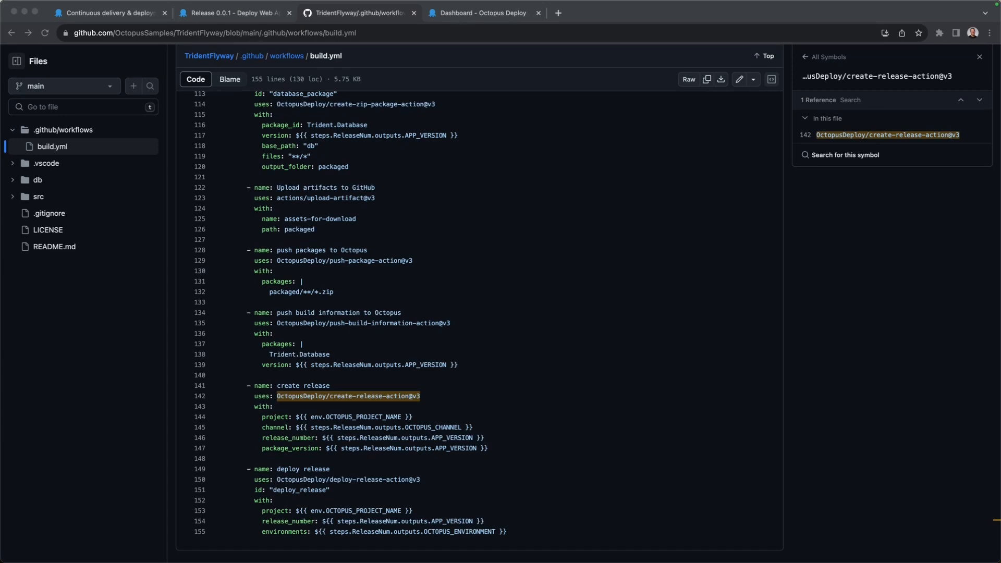
{"action": "left_click", "coordinate": [124, 253]}
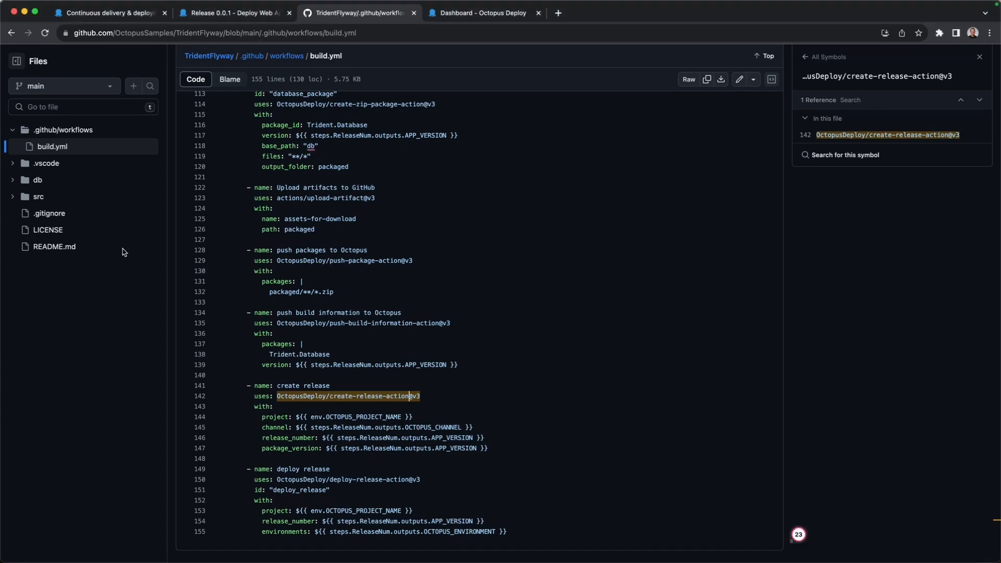
Step: Open github.com/marketplace in a new browser tab and search it for octopus deploy actions
{"action": "key", "text": "super+t"}
{"action": "type", "text": "github.com/marketplace"}
{"action": "key", "text": "Return"}
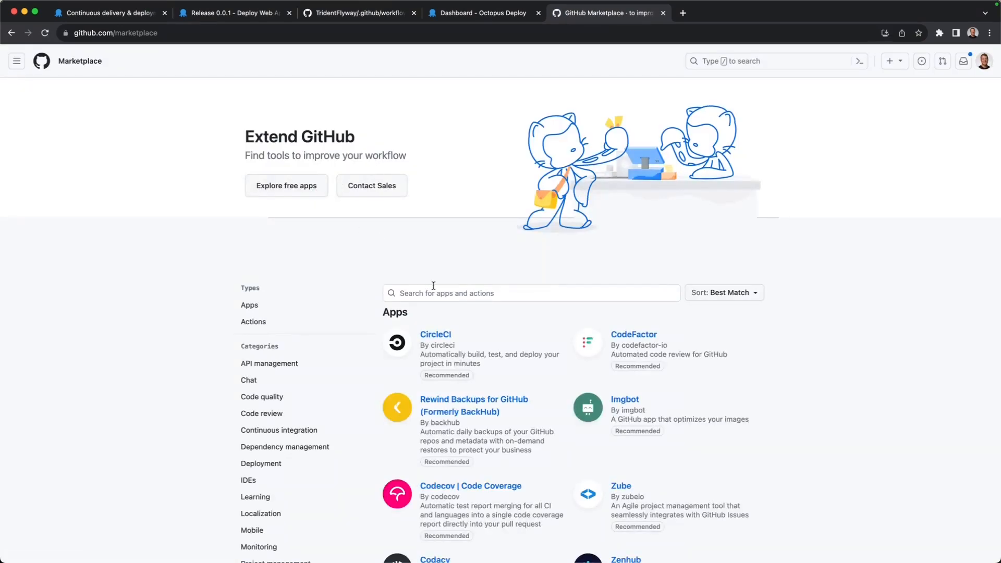
{"action": "left_click", "coordinate": [435, 290]}
{"action": "type", "text": "octopus deploy"}
{"action": "key", "text": "Return"}
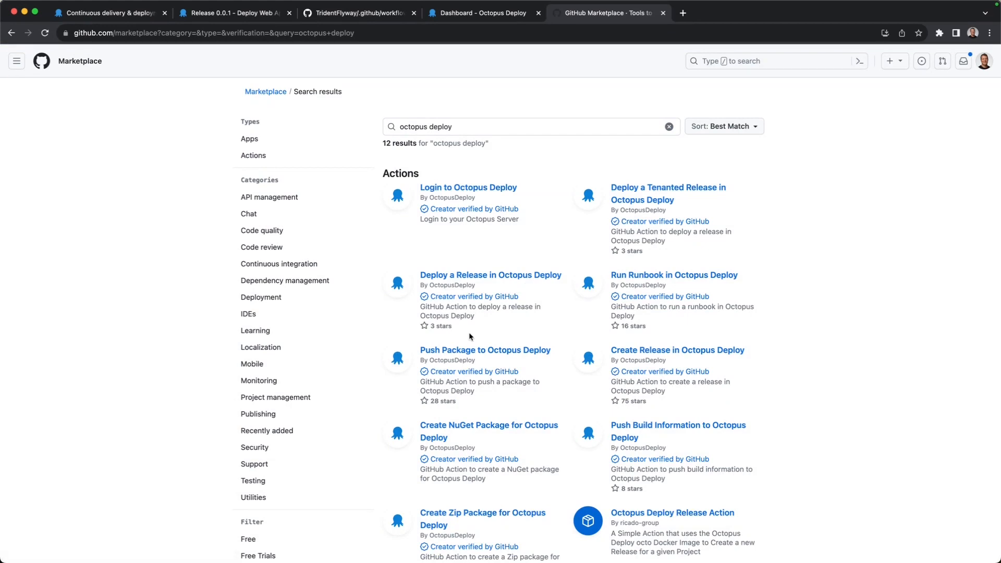
{"action": "scroll", "coordinate": [469, 337], "scroll_direction": "down", "scroll_amount": 2}
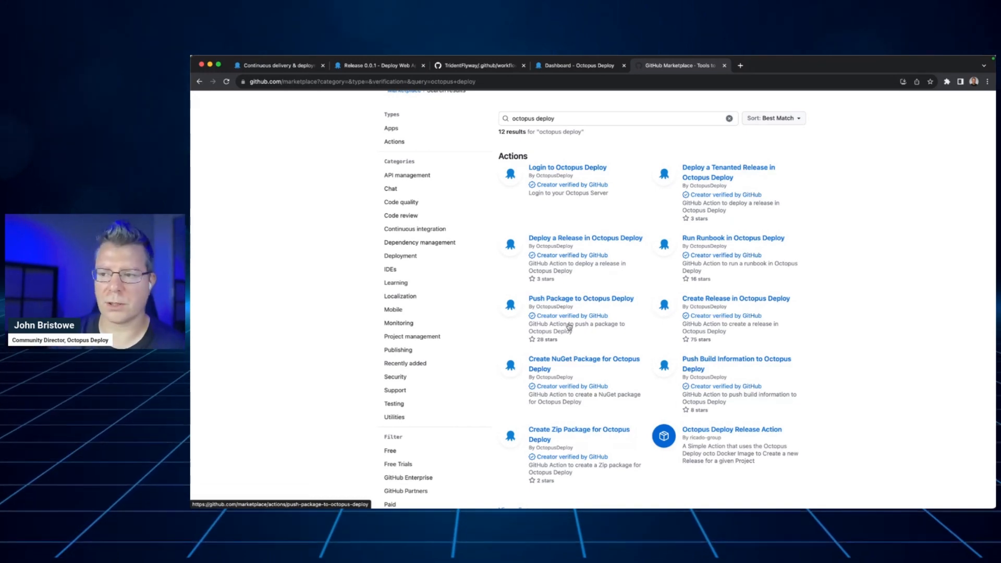
Step: Find the integrations section on the octopus.com homepage and open the full Octopus Deploy Library listing
{"action": "left_click", "coordinate": [292, 69]}
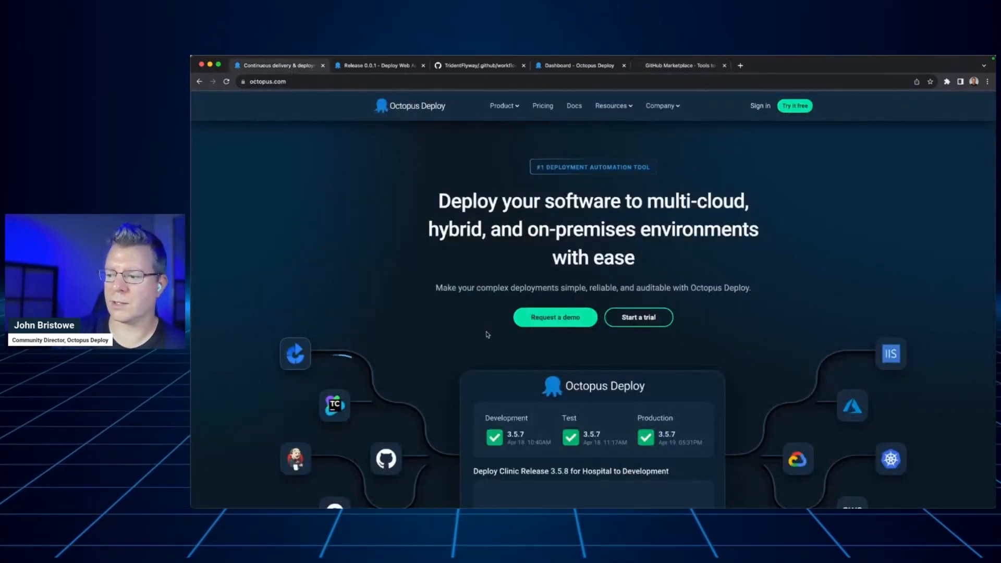
{"action": "scroll", "coordinate": [487, 334], "scroll_direction": "down", "scroll_amount": 20}
{"action": "scroll", "coordinate": [487, 337], "scroll_direction": "down", "scroll_amount": 20}
{"action": "scroll", "coordinate": [485, 337], "scroll_direction": "down", "scroll_amount": 15}
{"action": "scroll", "coordinate": [485, 337], "scroll_direction": "down", "scroll_amount": 15}
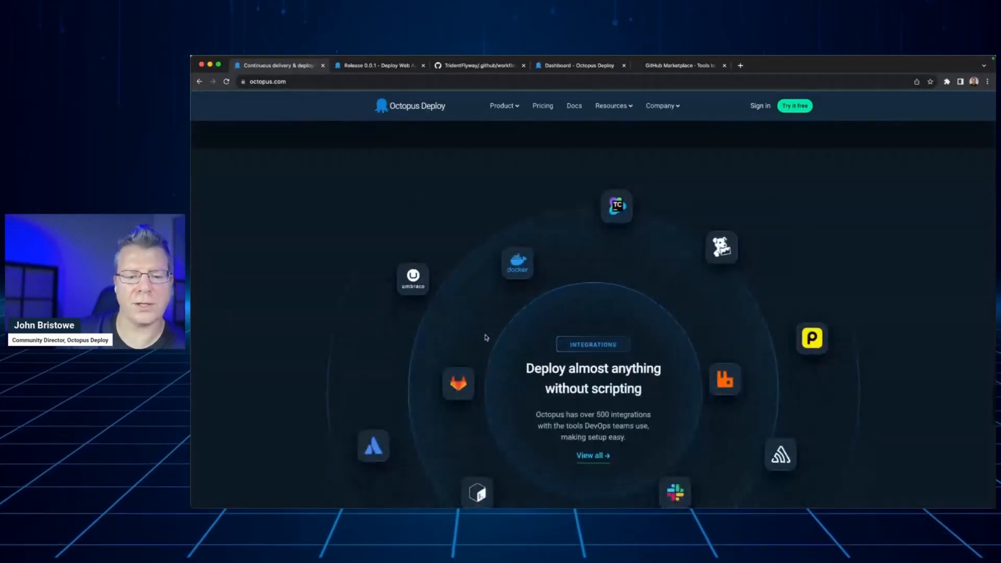
{"action": "left_click", "coordinate": [591, 417]}
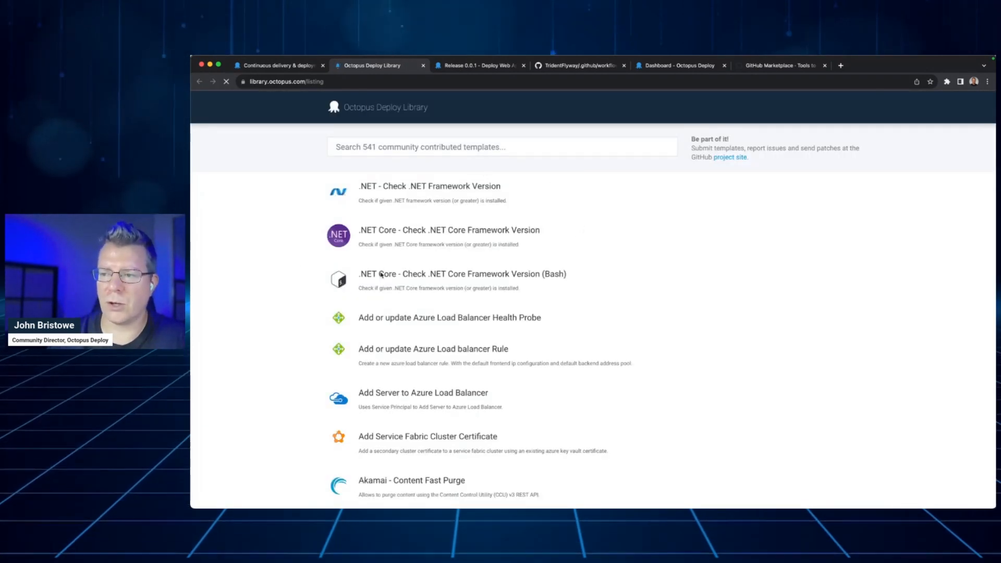
Step: Search the community step templates for flyway
{"action": "scroll", "coordinate": [271, 271], "scroll_direction": "down", "scroll_amount": 3}
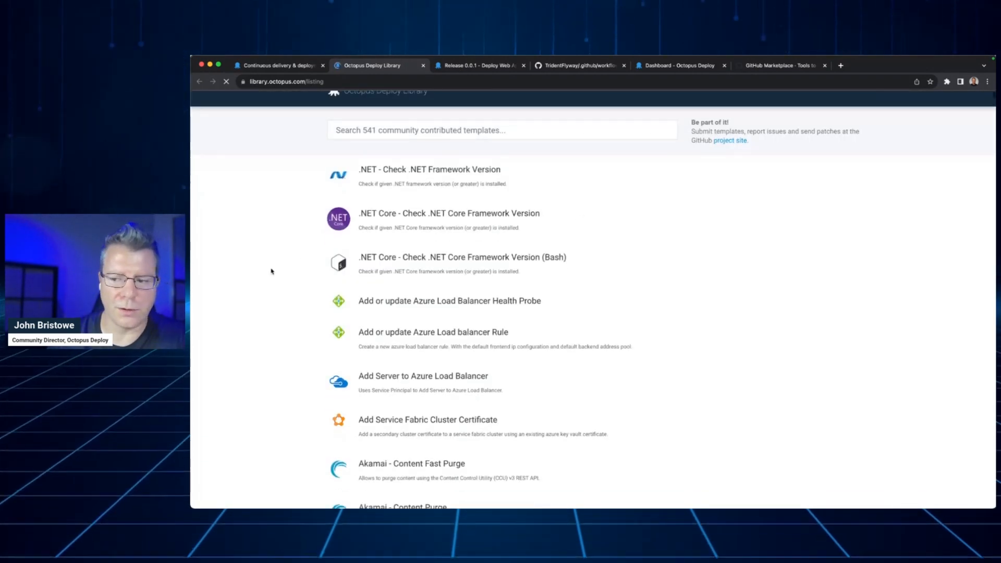
{"action": "scroll", "coordinate": [271, 272], "scroll_direction": "up", "scroll_amount": 3}
{"action": "left_click", "coordinate": [357, 150]}
{"action": "type", "text": "flyway"}
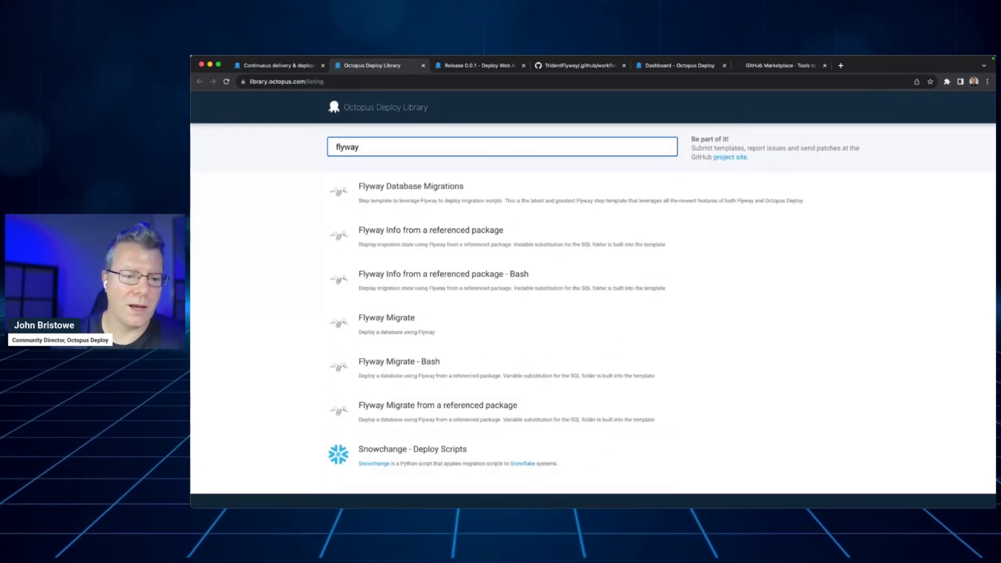
Step: Replace the template search with .net, look over the matching templates and clear the search
{"action": "key", "text": "super+a"}
{"action": "key", "text": "BackSpace"}
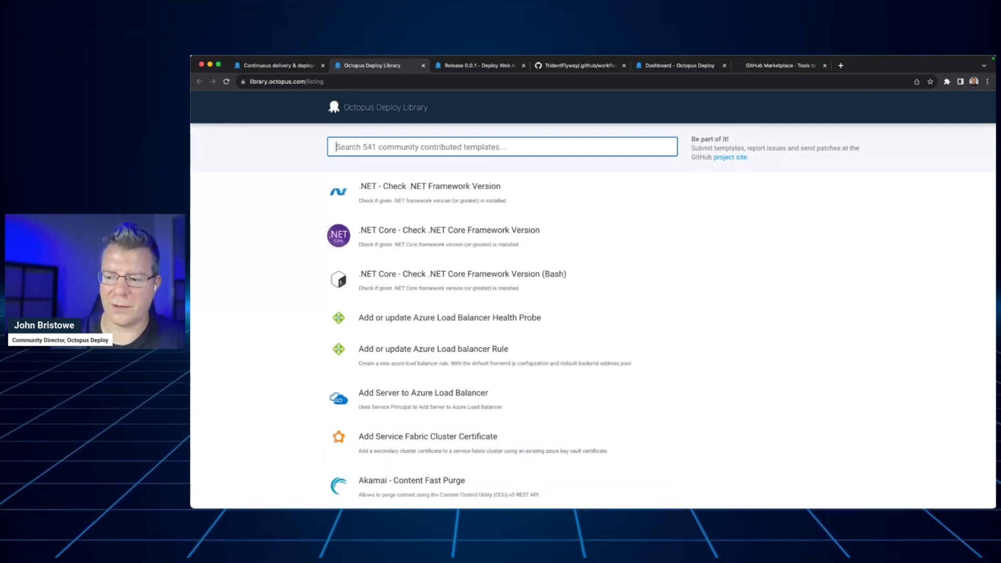
{"action": "type", "text": ".net"}
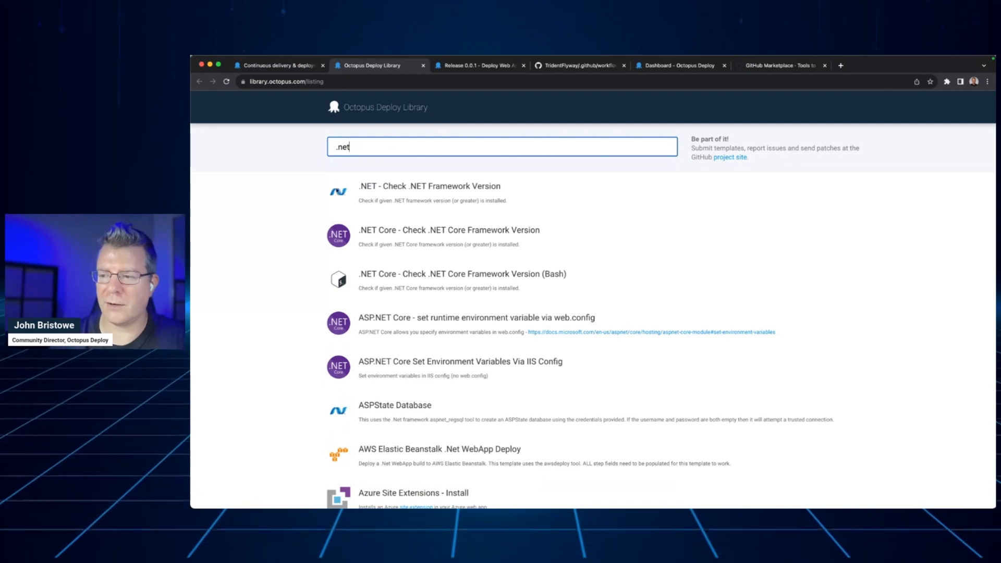
{"action": "key", "text": "super+a"}
{"action": "key", "text": "BackSpace"}
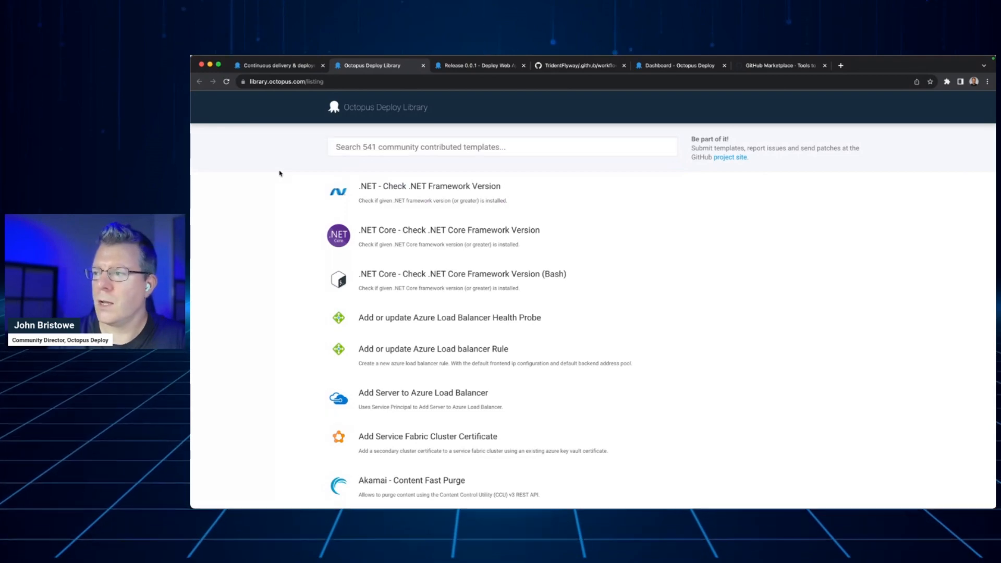
Step: Review the tenants and per-tenant deployment overview of the Random Quotes project in the demo instance, and return to the dashboard
{"action": "left_click", "coordinate": [667, 67]}
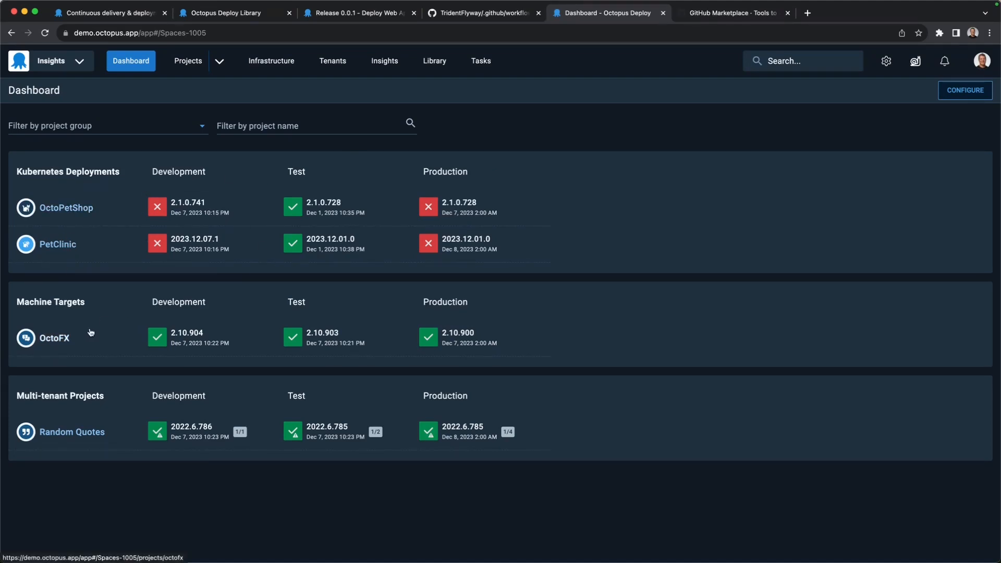
{"action": "left_click", "coordinate": [69, 437]}
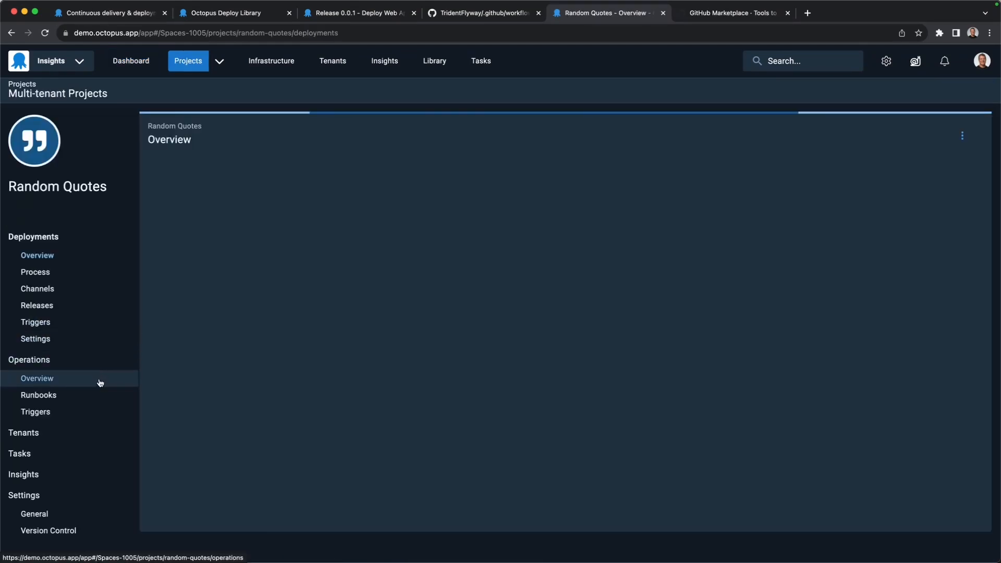
{"action": "left_click", "coordinate": [67, 432]}
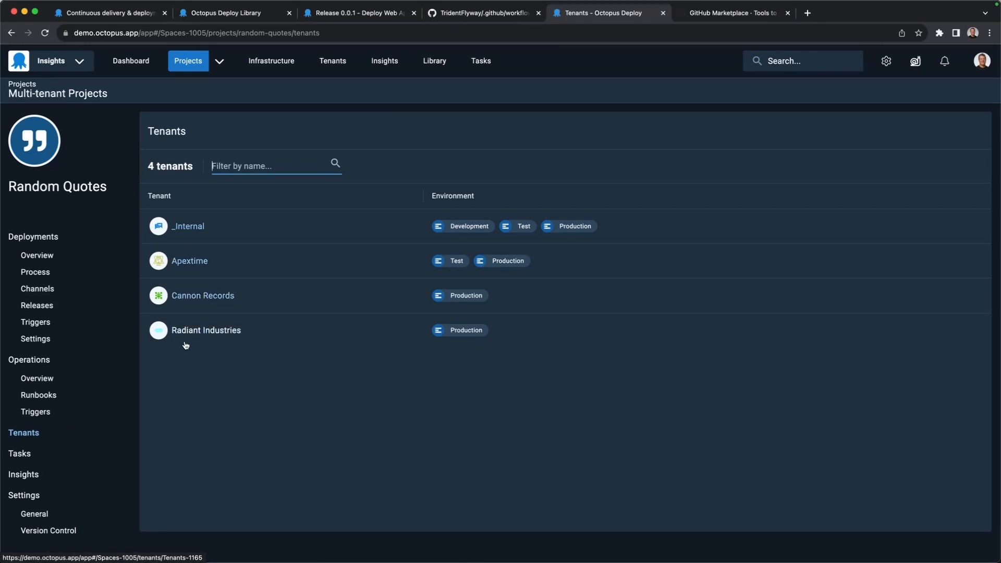
{"action": "left_click", "coordinate": [80, 264]}
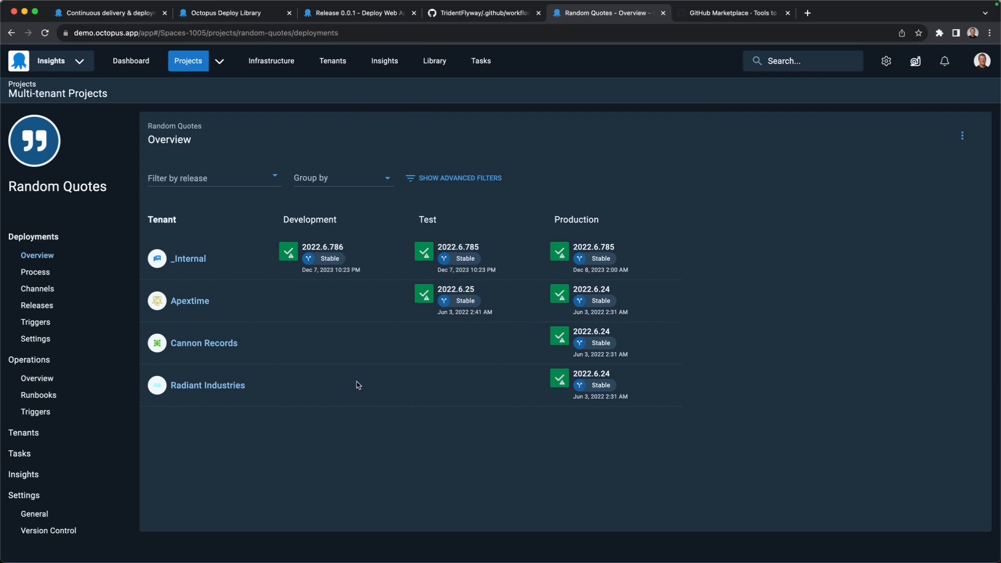
{"action": "left_click", "coordinate": [137, 65]}
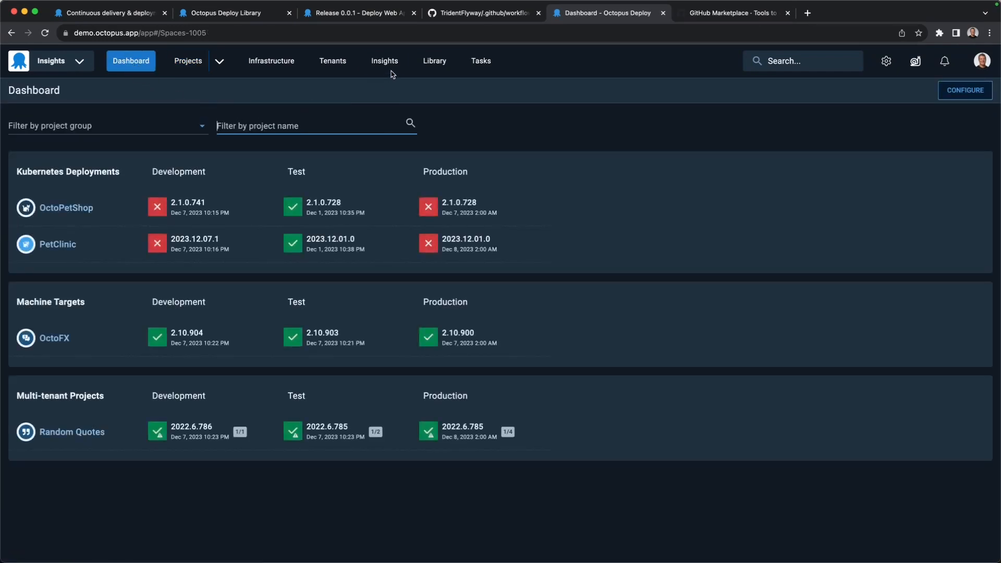
Step: Examine the Insights Main report's tempo and stability charts and its deployment frequency page, and return to the report overview
{"action": "left_click", "coordinate": [392, 69]}
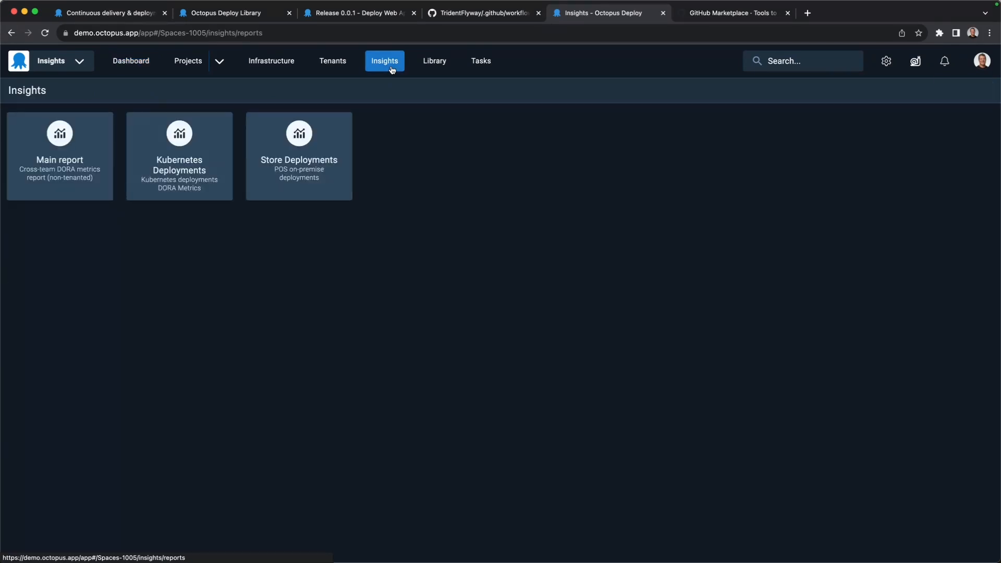
{"action": "left_click", "coordinate": [65, 160]}
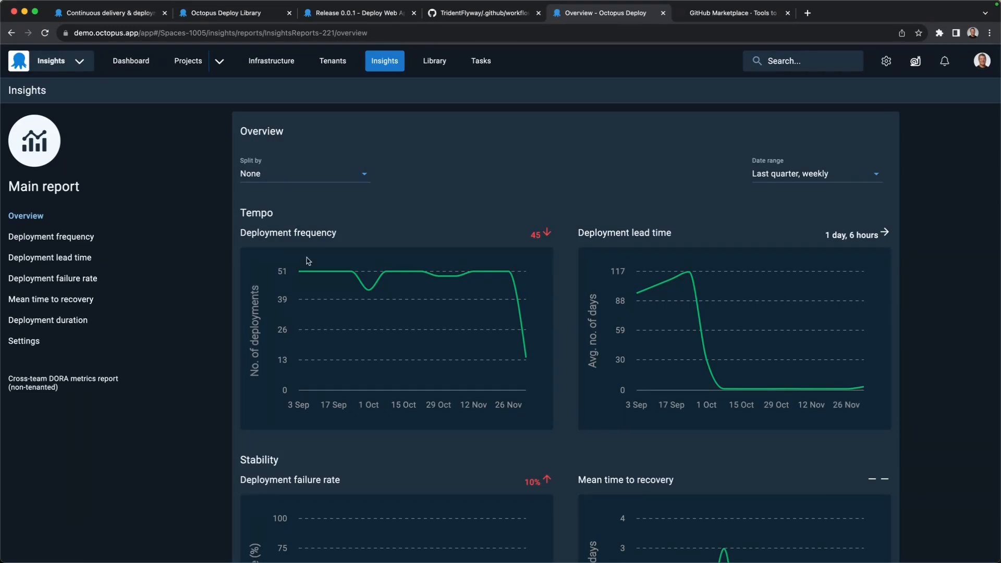
{"action": "scroll", "coordinate": [215, 280], "scroll_direction": "down", "scroll_amount": 2}
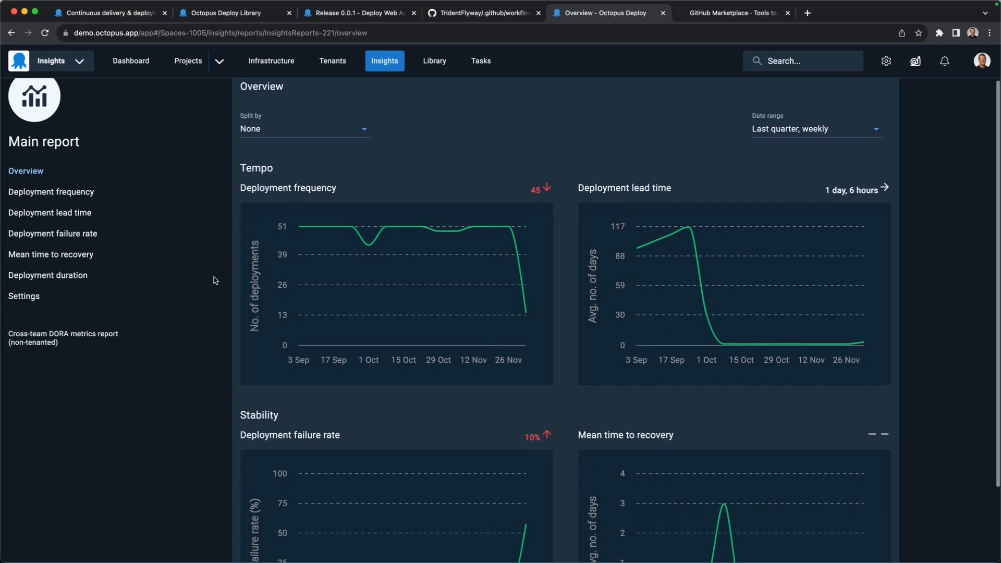
{"action": "scroll", "coordinate": [216, 281], "scroll_direction": "down", "scroll_amount": 4}
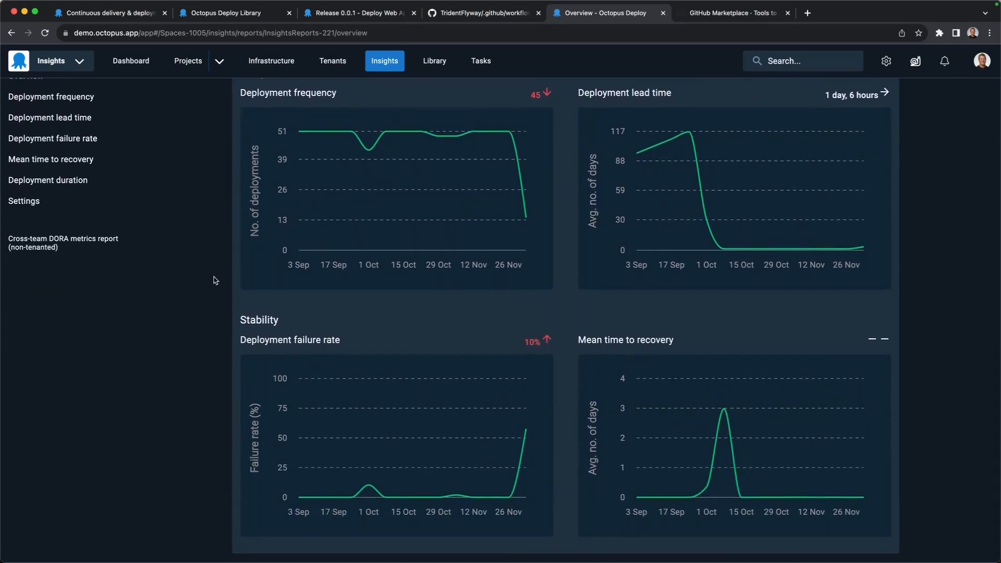
{"action": "scroll", "coordinate": [214, 281], "scroll_direction": "up", "scroll_amount": 6}
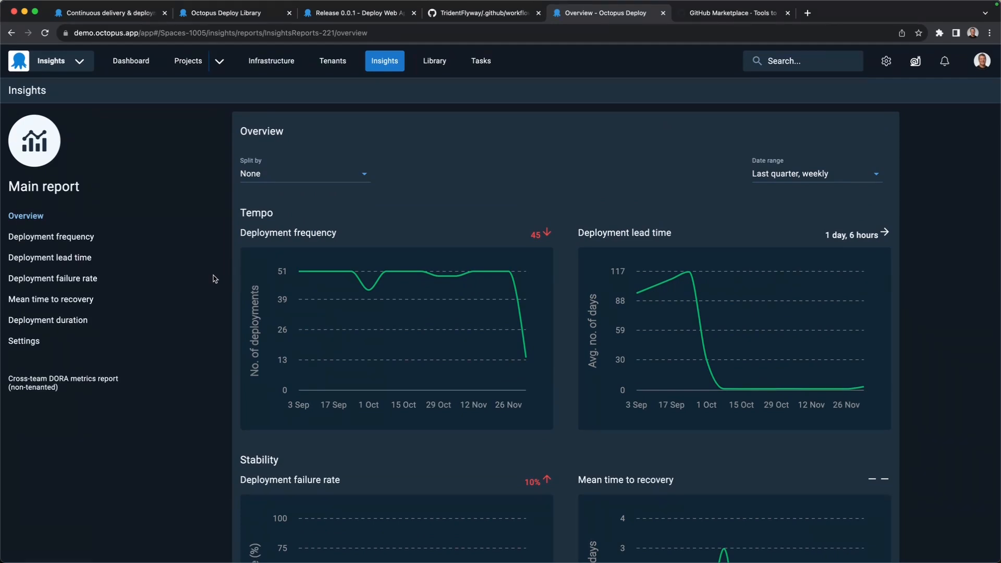
{"action": "left_click", "coordinate": [100, 247]}
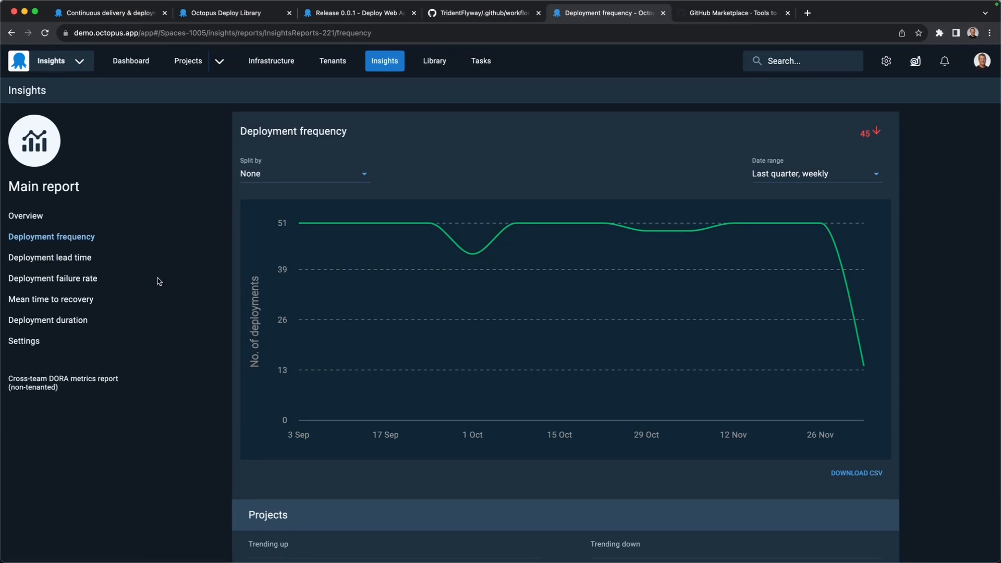
{"action": "left_click", "coordinate": [39, 221]}
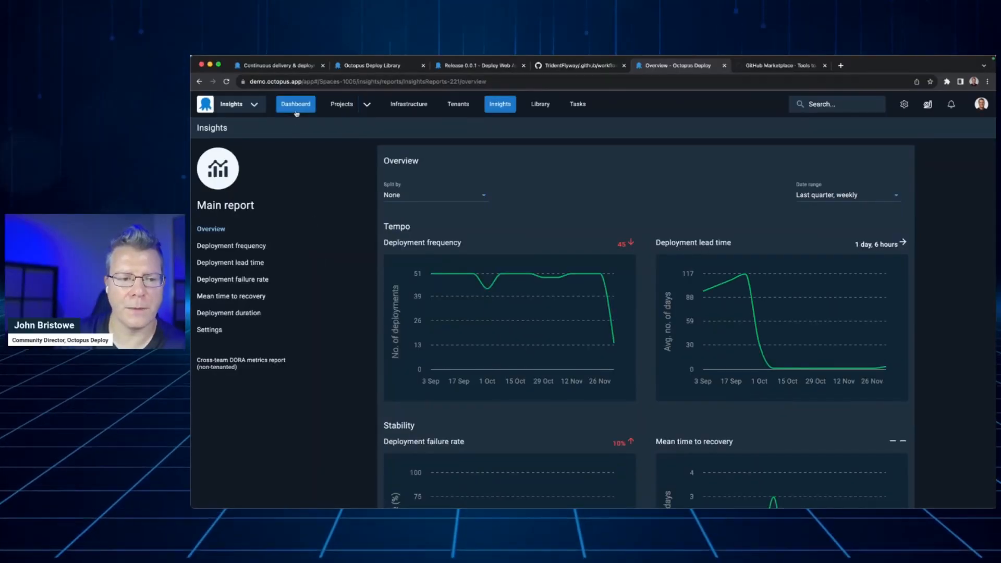
Step: Return to the demo dashboard, then open the Web App project's deployment process and start adding a step
{"action": "left_click", "coordinate": [131, 61]}
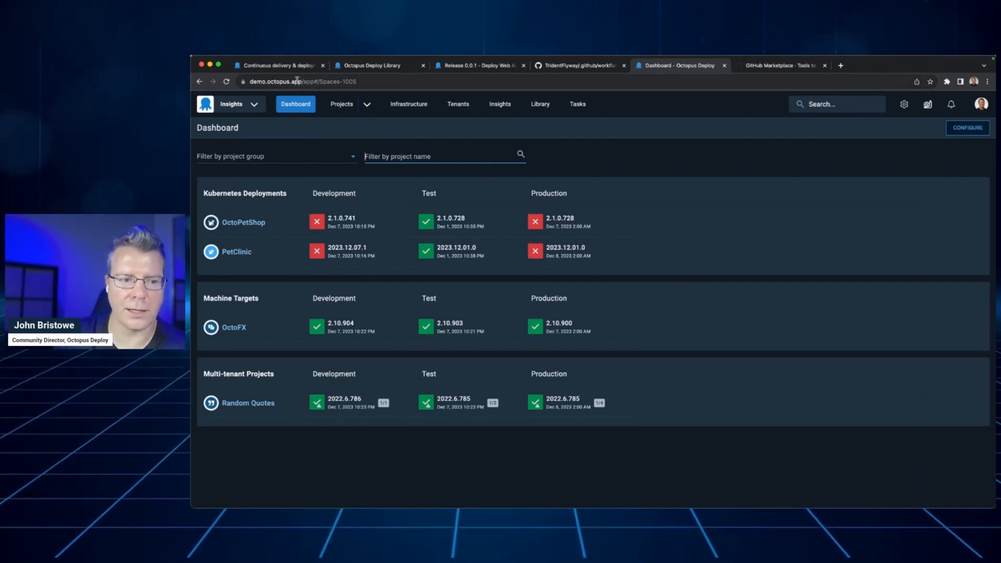
{"action": "left_click", "coordinate": [459, 65]}
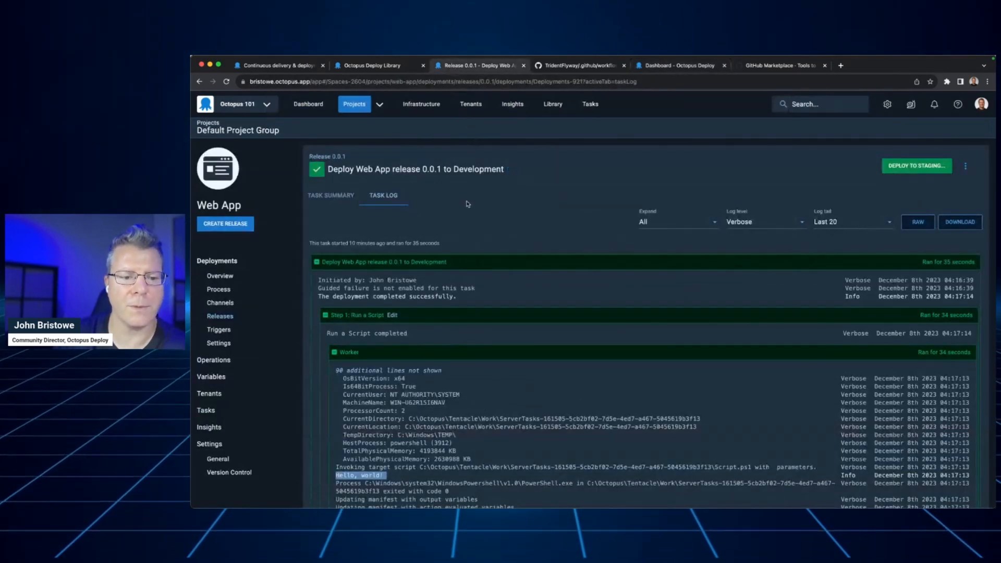
{"action": "left_click", "coordinate": [547, 241]}
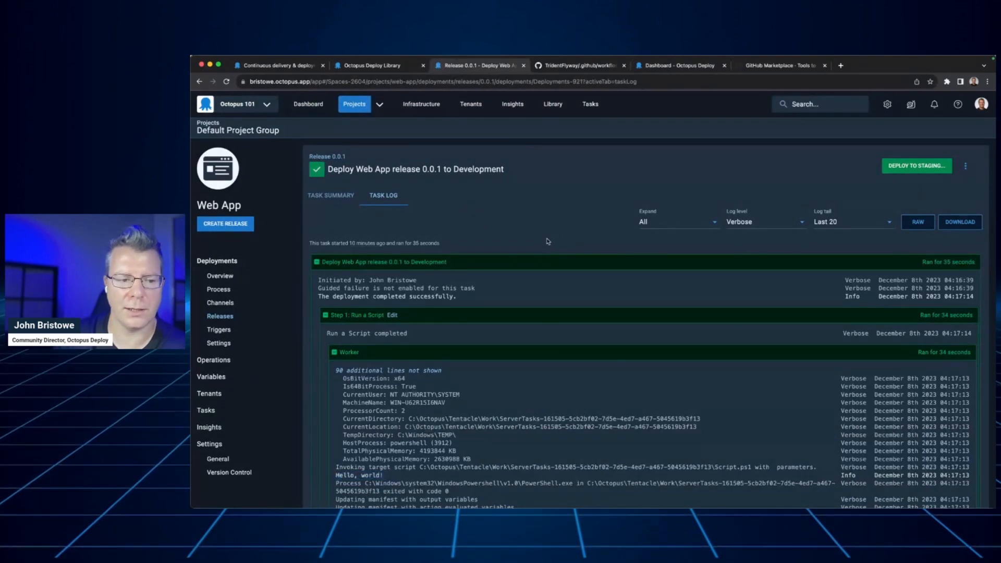
{"action": "left_click", "coordinate": [261, 290]}
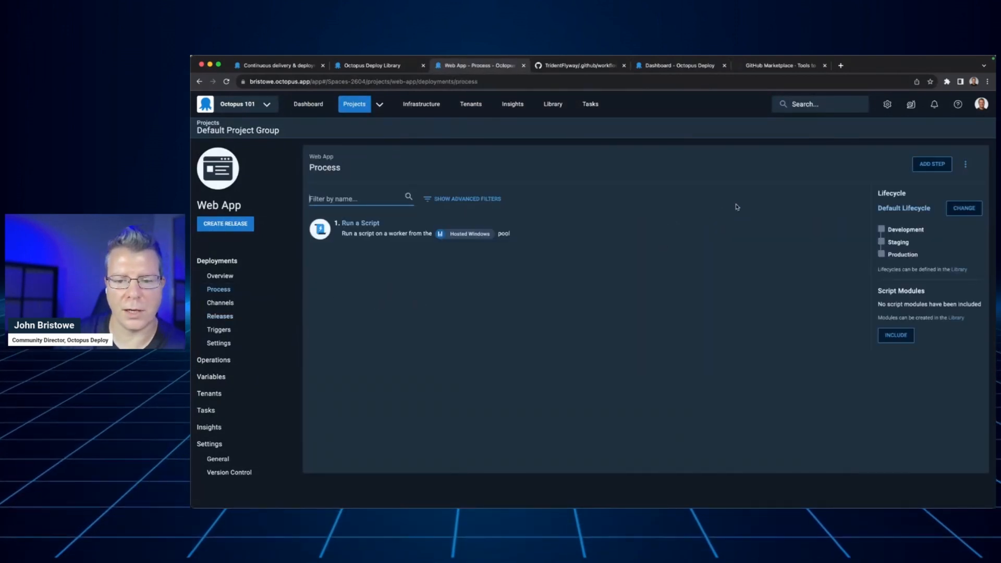
{"action": "left_click", "coordinate": [931, 163]}
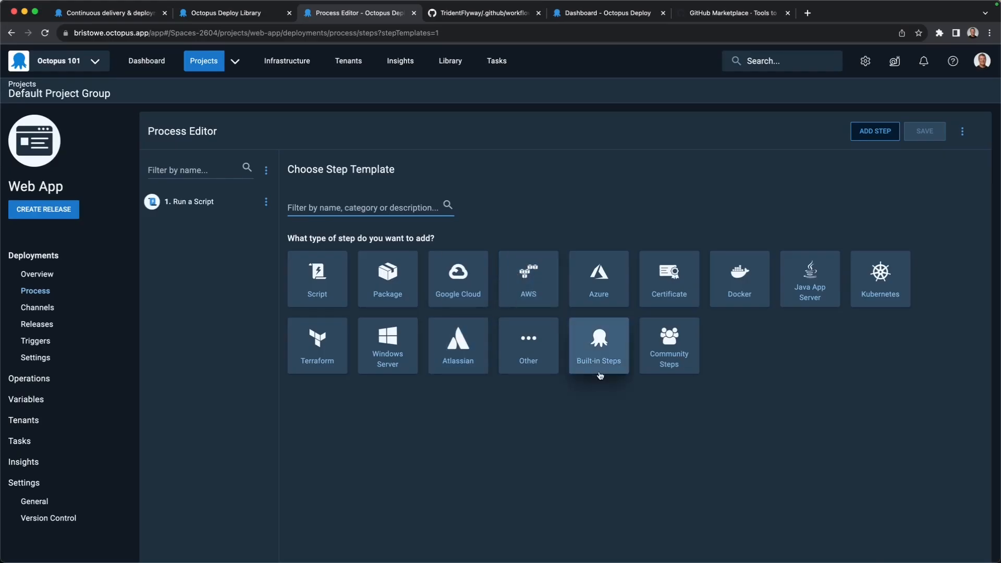
Step: Browse the categories of community contributed step templates and examine the templates in the Octopus category
{"action": "left_click", "coordinate": [659, 360]}
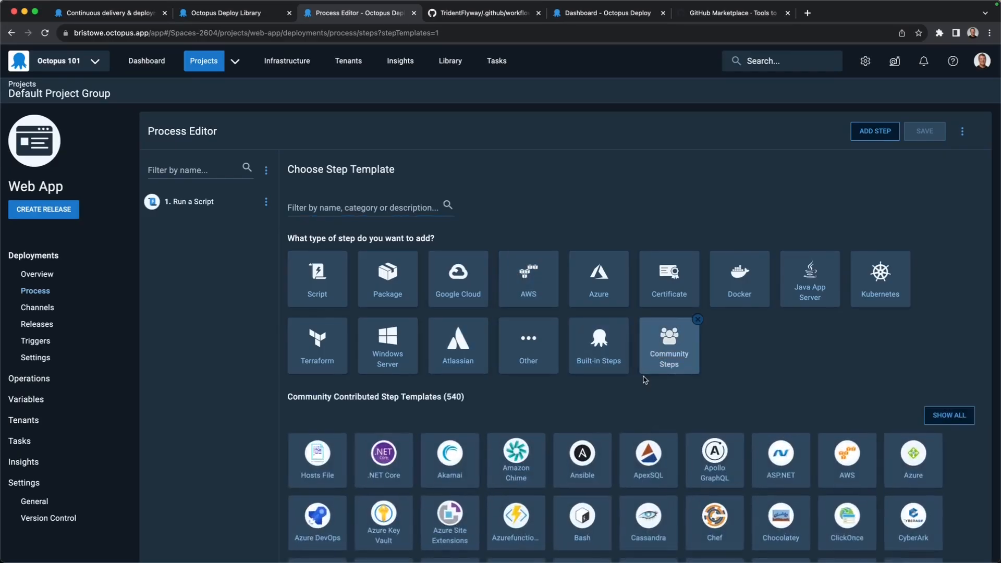
{"action": "scroll", "coordinate": [647, 376], "scroll_direction": "down", "scroll_amount": 3}
{"action": "scroll", "coordinate": [645, 381], "scroll_direction": "down", "scroll_amount": 7}
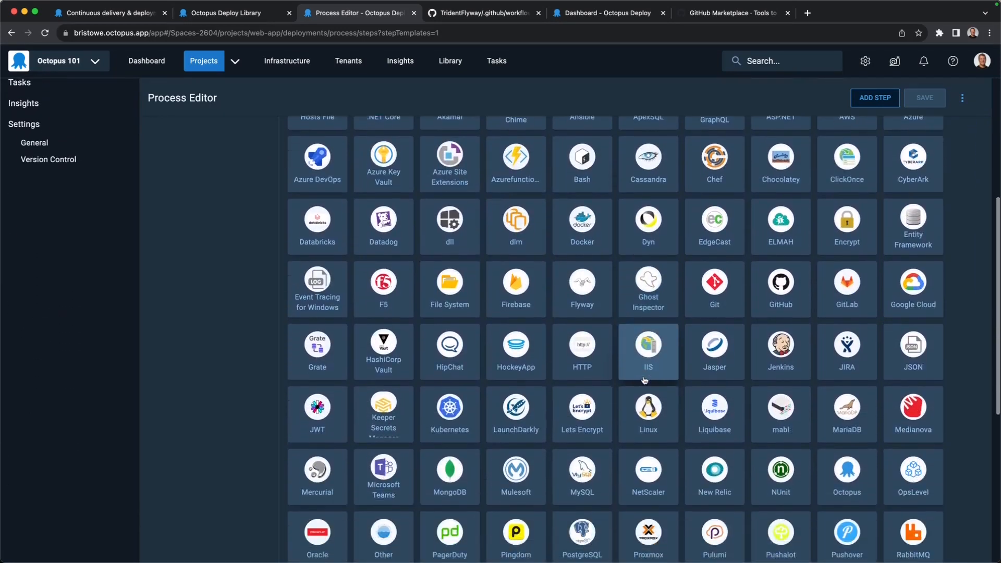
{"action": "scroll", "coordinate": [628, 385], "scroll_direction": "up", "scroll_amount": 4}
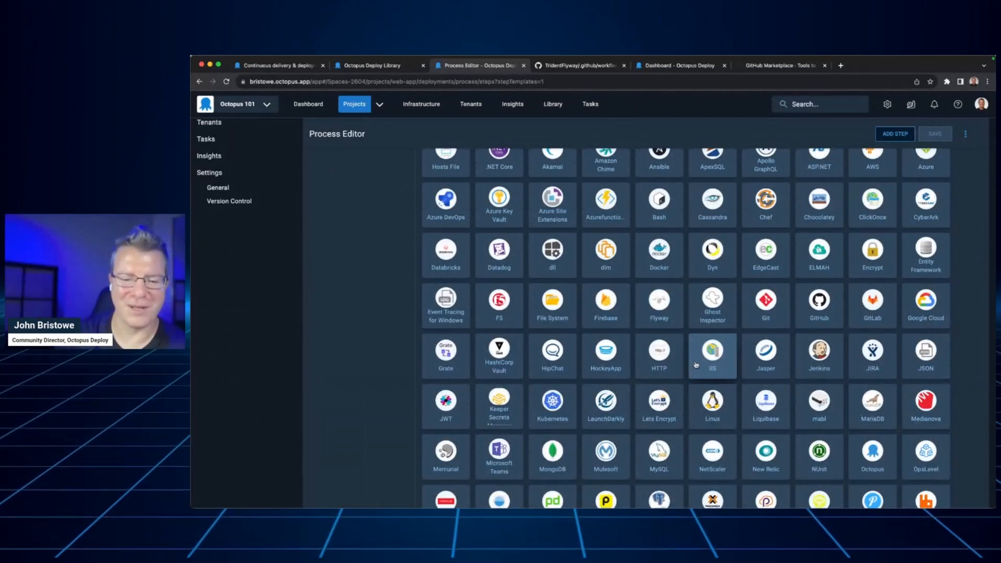
{"action": "scroll", "coordinate": [672, 338], "scroll_direction": "up", "scroll_amount": 1}
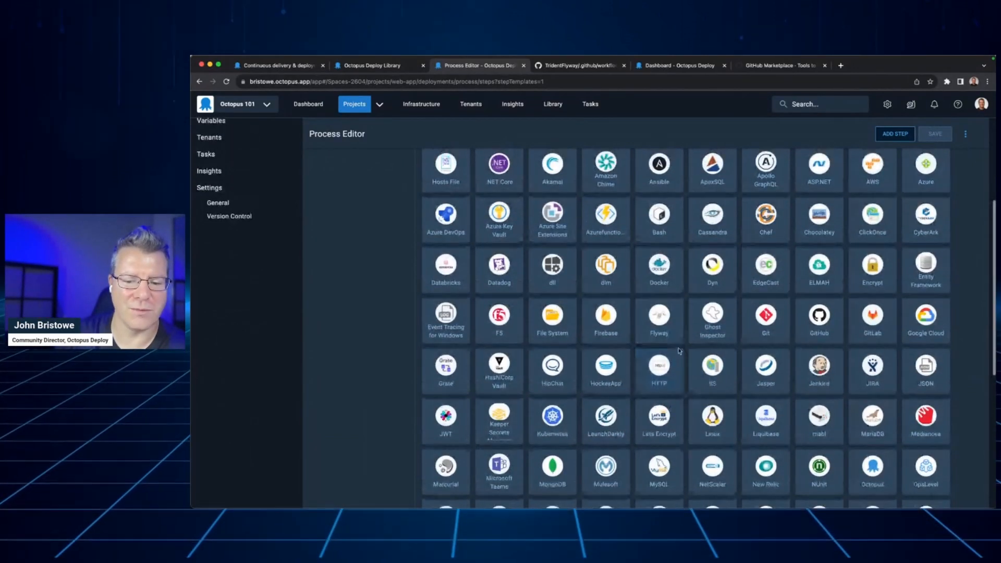
{"action": "scroll", "coordinate": [609, 378], "scroll_direction": "down", "scroll_amount": 5}
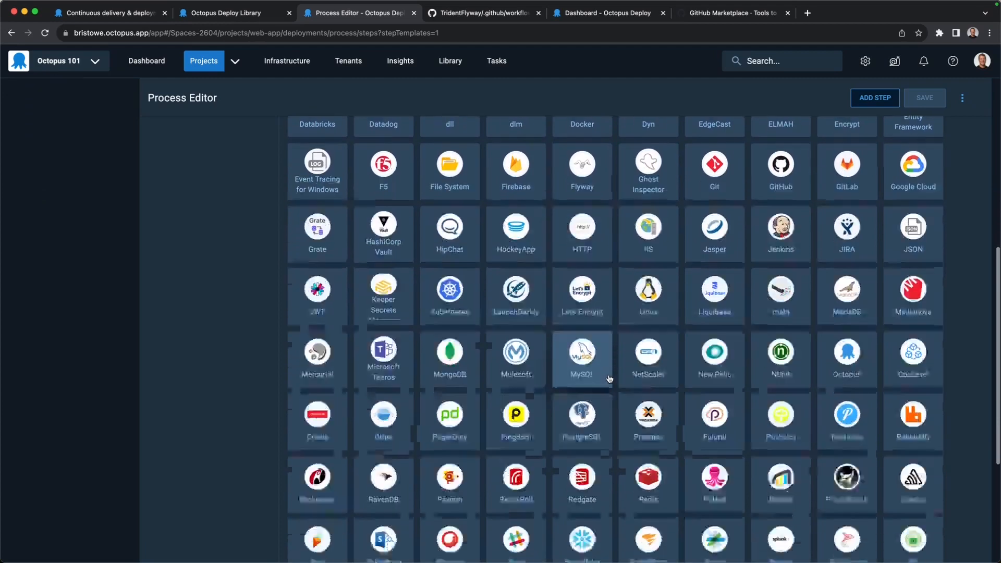
{"action": "left_click", "coordinate": [846, 267]}
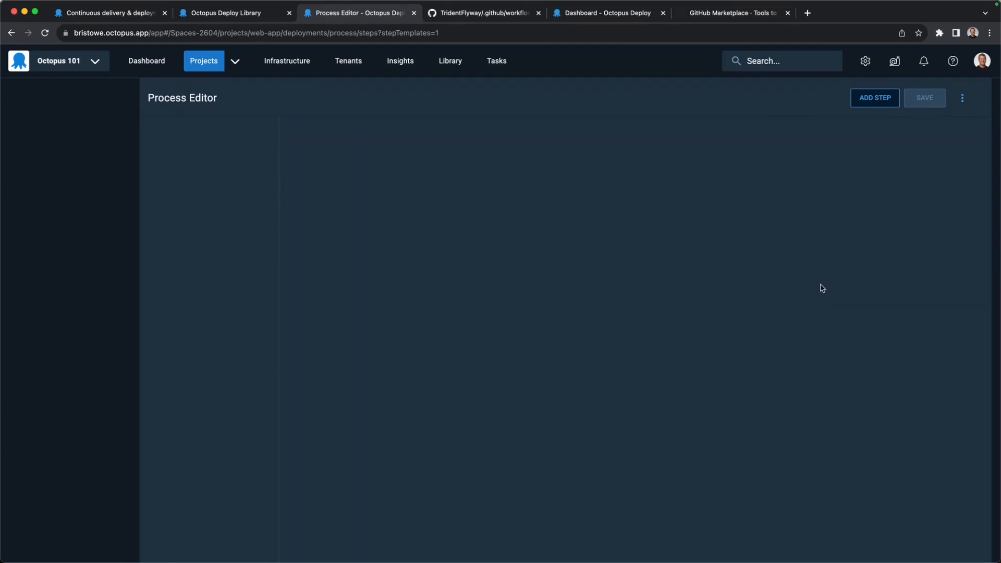
{"action": "scroll", "coordinate": [573, 350], "scroll_direction": "up", "scroll_amount": 7}
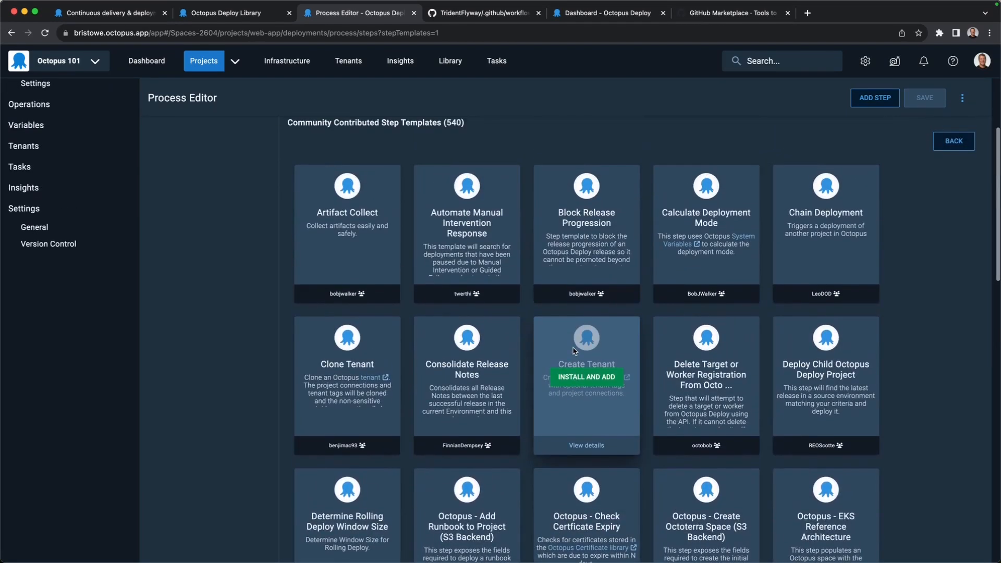
{"action": "scroll", "coordinate": [573, 351], "scroll_direction": "up", "scroll_amount": 4}
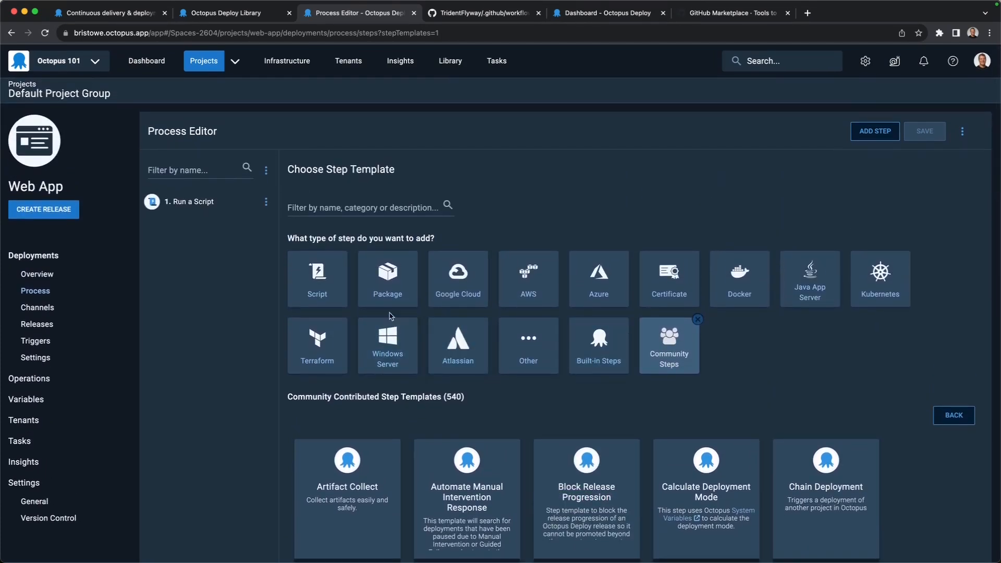
Step: Add the built-in Deploy to IIS step to the Web App process
{"action": "left_click", "coordinate": [599, 342]}
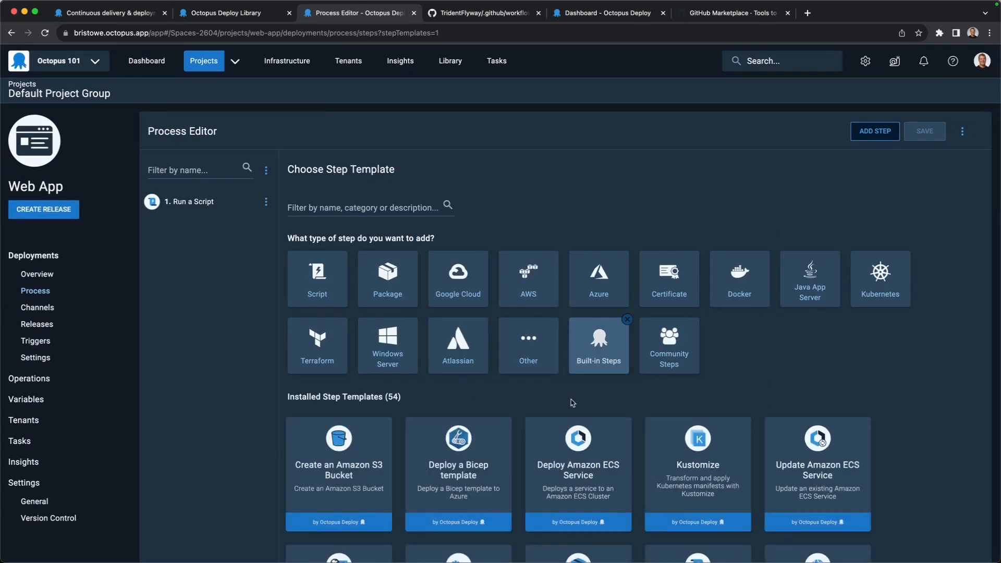
{"action": "scroll", "coordinate": [588, 360], "scroll_direction": "down", "scroll_amount": 3}
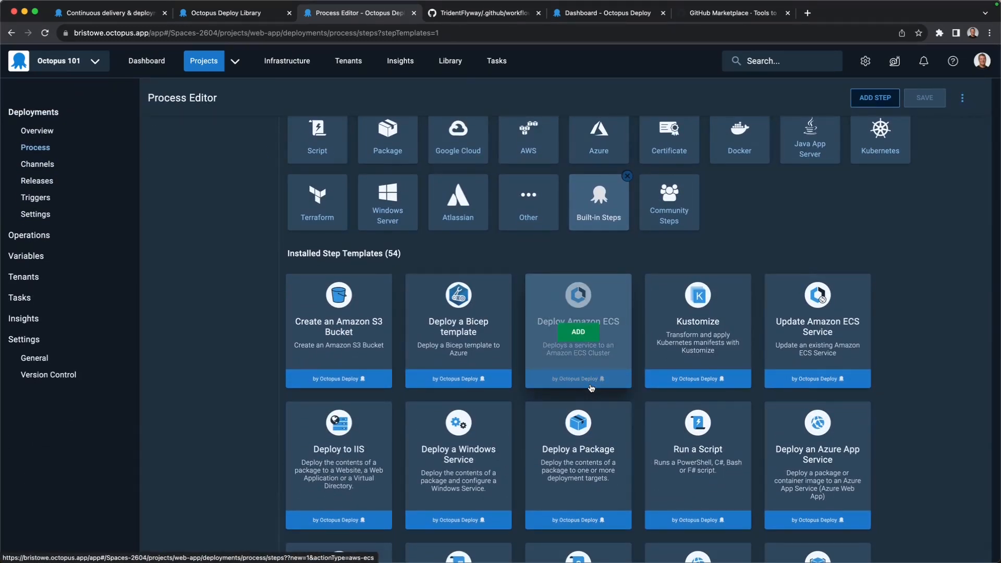
{"action": "left_click", "coordinate": [344, 461]}
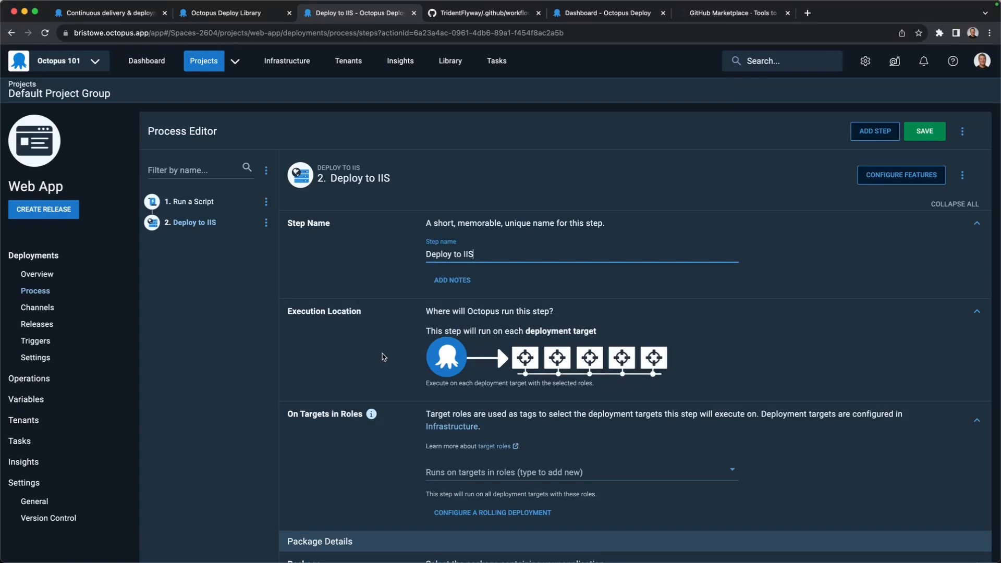
Step: Review the IIS deployment type, web site and application pool settings, including the variables offered for the Application Pool name
{"action": "scroll", "coordinate": [384, 357], "scroll_direction": "down", "scroll_amount": 10}
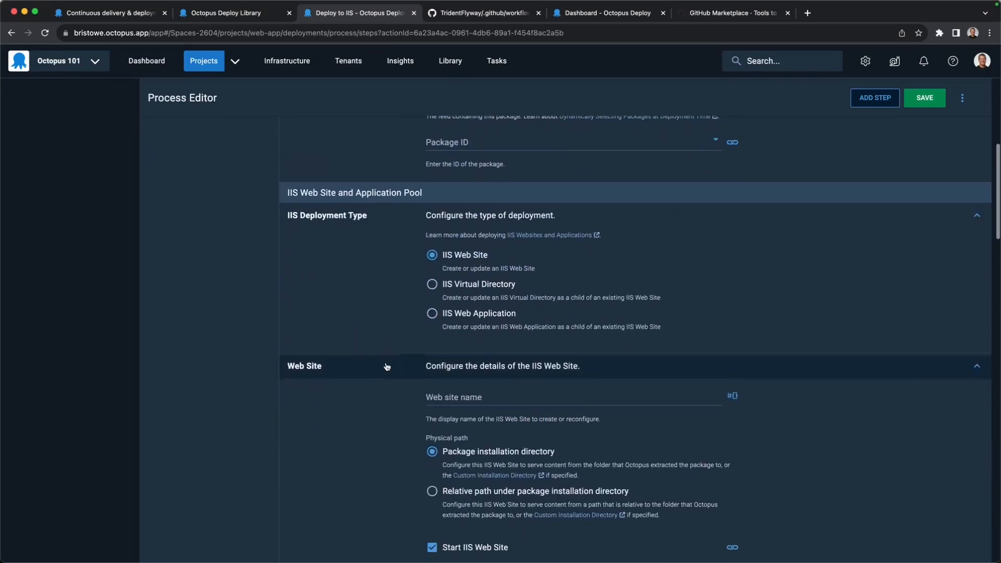
{"action": "scroll", "coordinate": [386, 366], "scroll_direction": "down", "scroll_amount": 5}
{"action": "scroll", "coordinate": [384, 362], "scroll_direction": "up", "scroll_amount": 1}
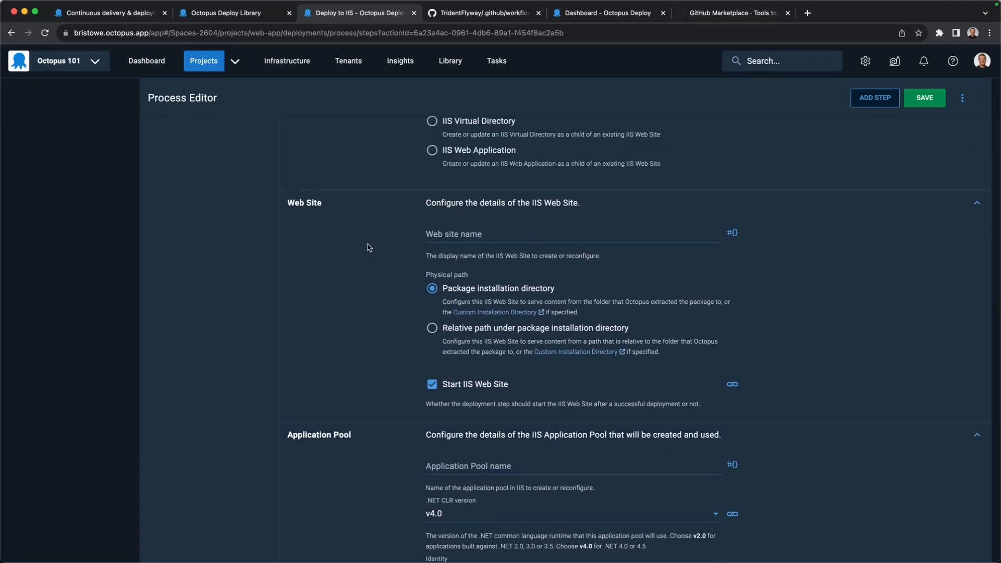
{"action": "scroll", "coordinate": [380, 264], "scroll_direction": "down", "scroll_amount": 3}
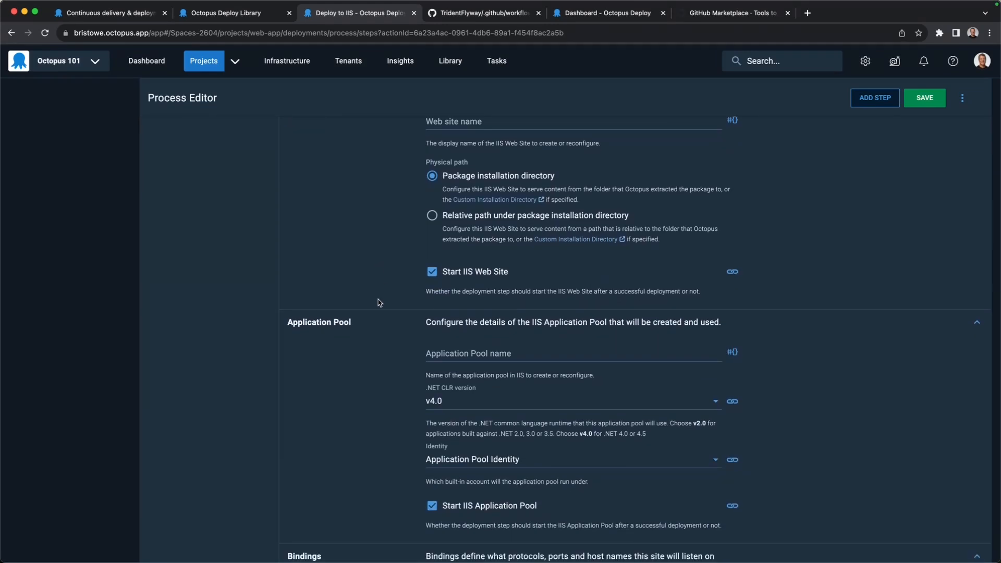
{"action": "scroll", "coordinate": [384, 326], "scroll_direction": "down", "scroll_amount": 1}
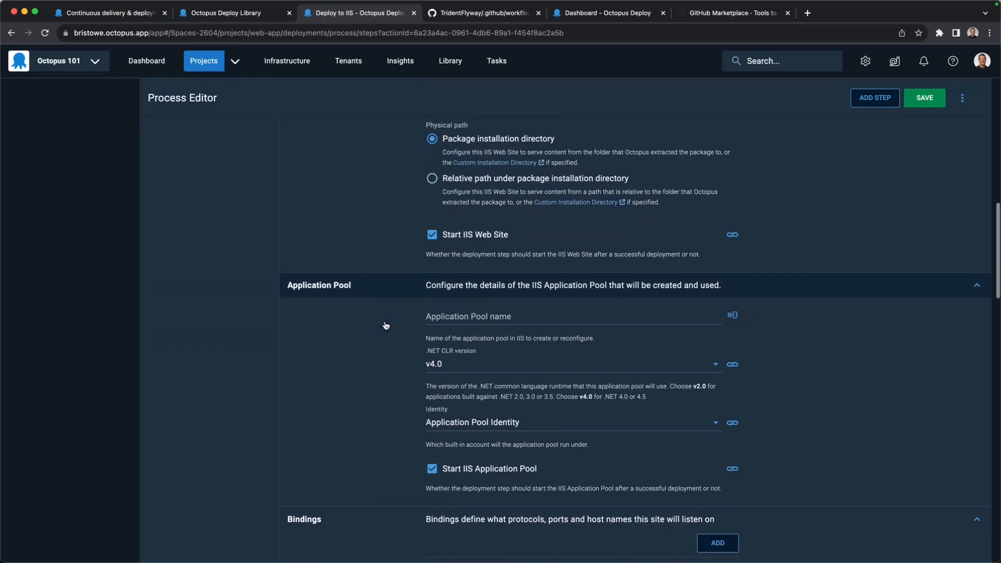
{"action": "left_click", "coordinate": [732, 313]}
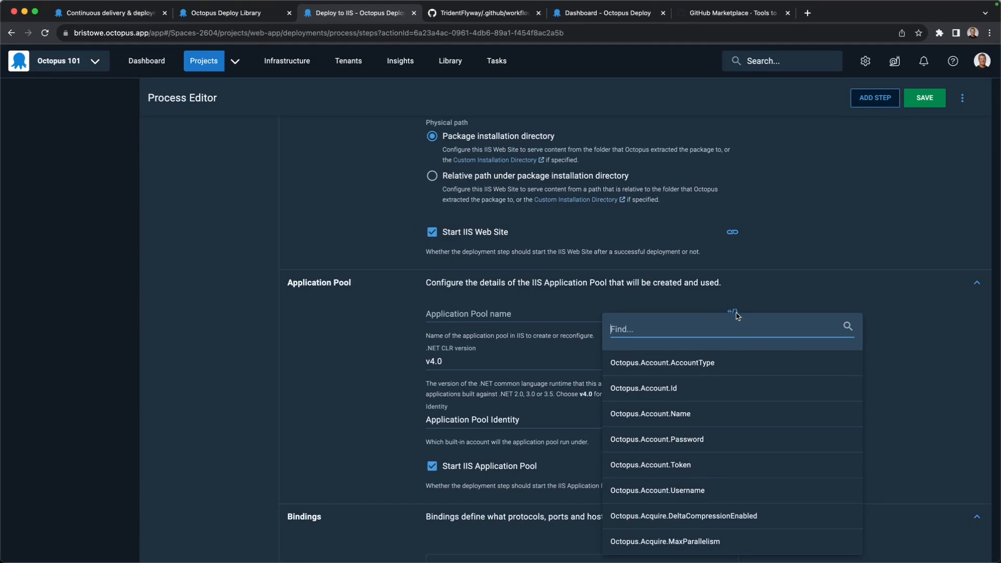
{"action": "left_click", "coordinate": [780, 292]}
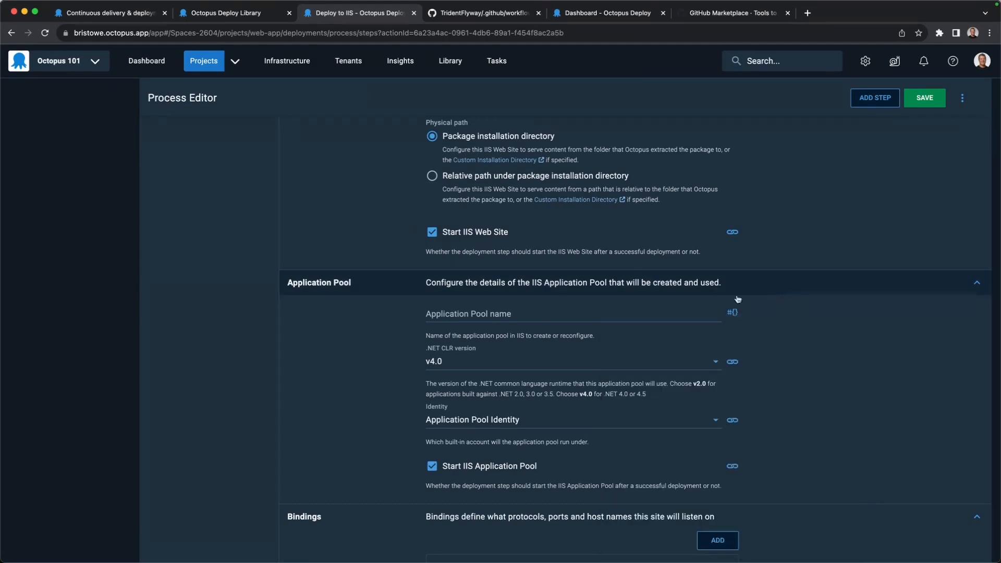
Step: Examine the IIS step's bindings, authentication, .NET configuration variables and transforms, and return to the start of the step
{"action": "scroll", "coordinate": [393, 335], "scroll_direction": "down", "scroll_amount": 6}
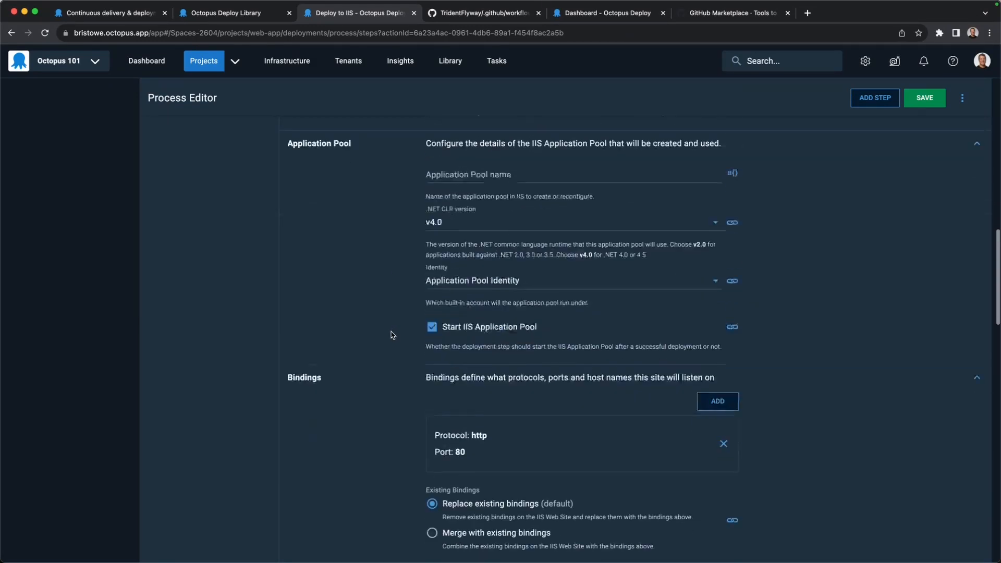
{"action": "scroll", "coordinate": [393, 334], "scroll_direction": "down", "scroll_amount": 2}
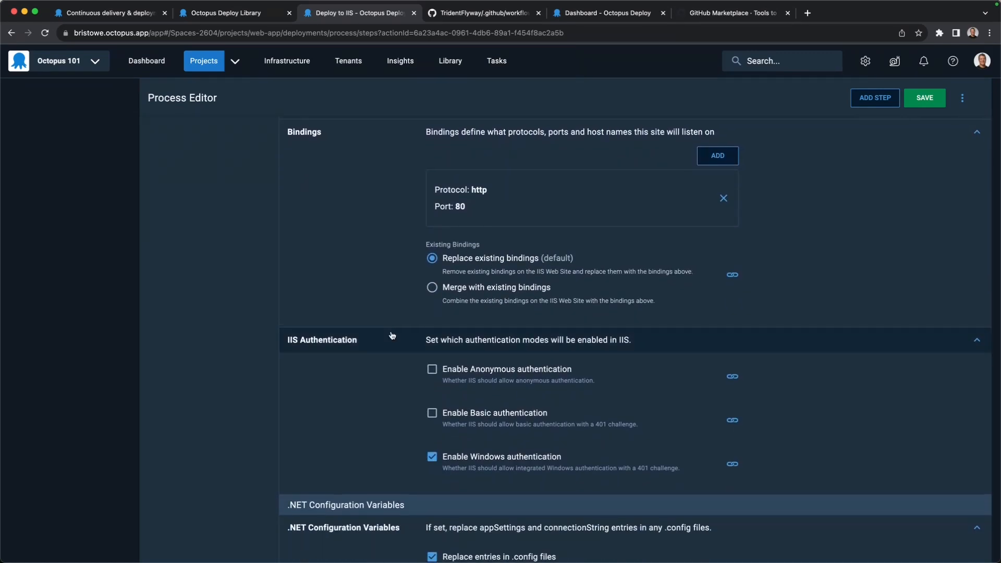
{"action": "scroll", "coordinate": [393, 334], "scroll_direction": "down", "scroll_amount": 3}
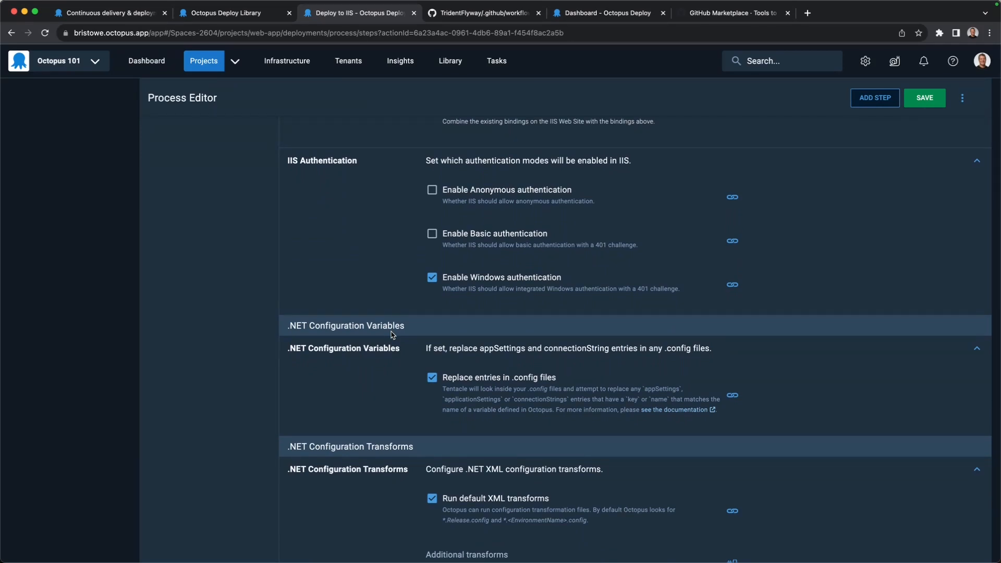
{"action": "scroll", "coordinate": [393, 335], "scroll_direction": "down", "scroll_amount": 4}
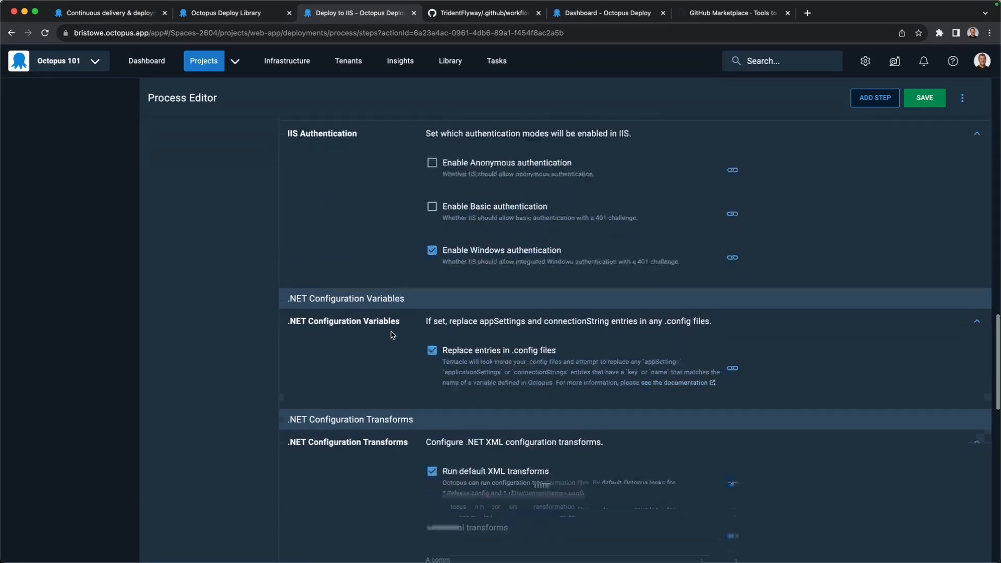
{"action": "scroll", "coordinate": [393, 335], "scroll_direction": "down", "scroll_amount": 1}
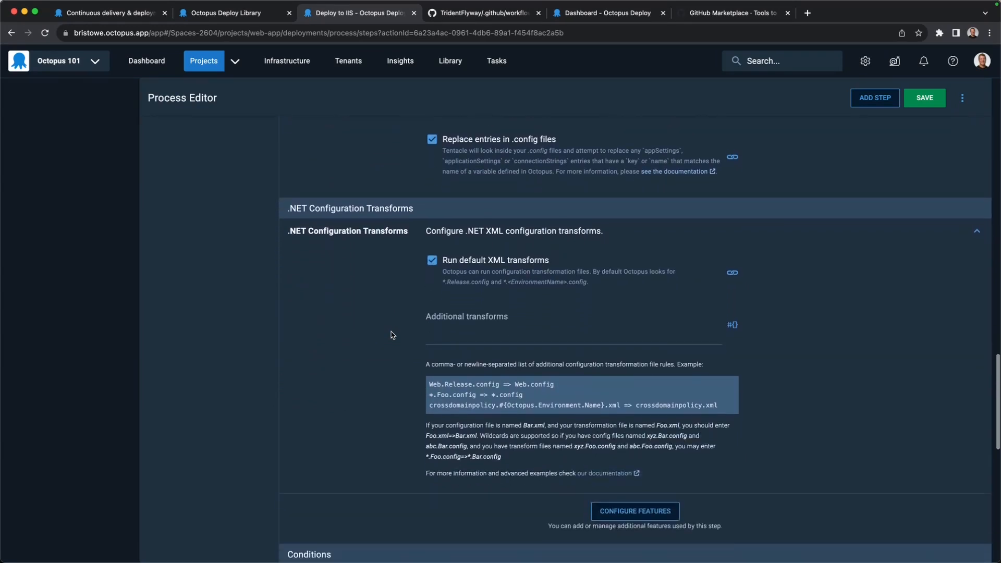
{"action": "scroll", "coordinate": [393, 335], "scroll_direction": "down", "scroll_amount": 2}
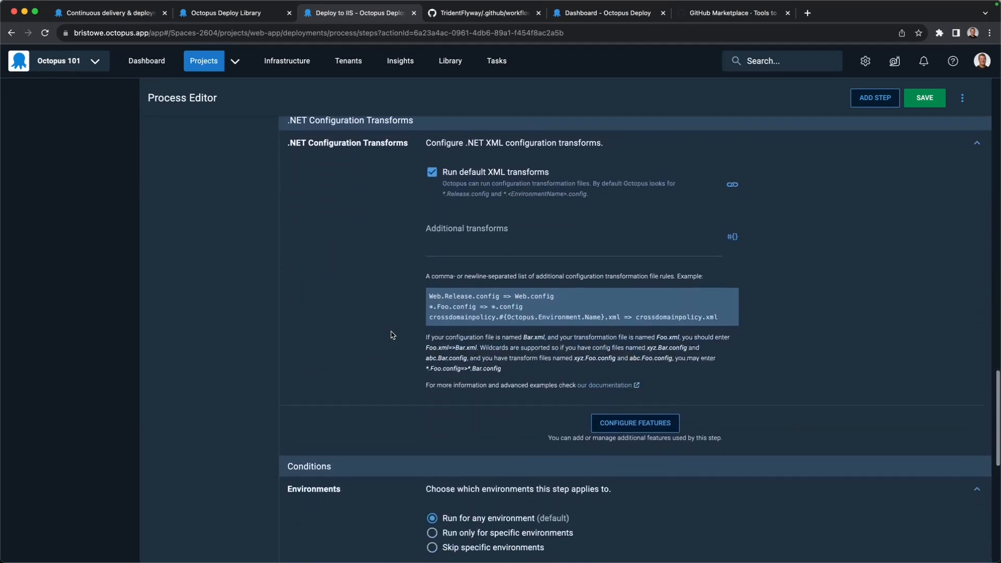
{"action": "scroll", "coordinate": [393, 334], "scroll_direction": "up", "scroll_amount": 1}
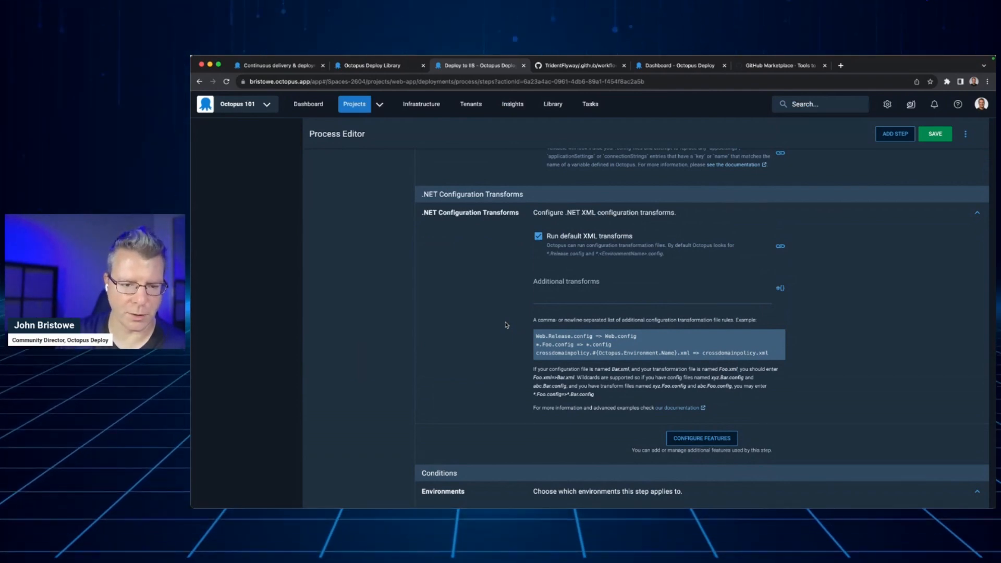
{"action": "scroll", "coordinate": [505, 324], "scroll_direction": "up", "scroll_amount": 15}
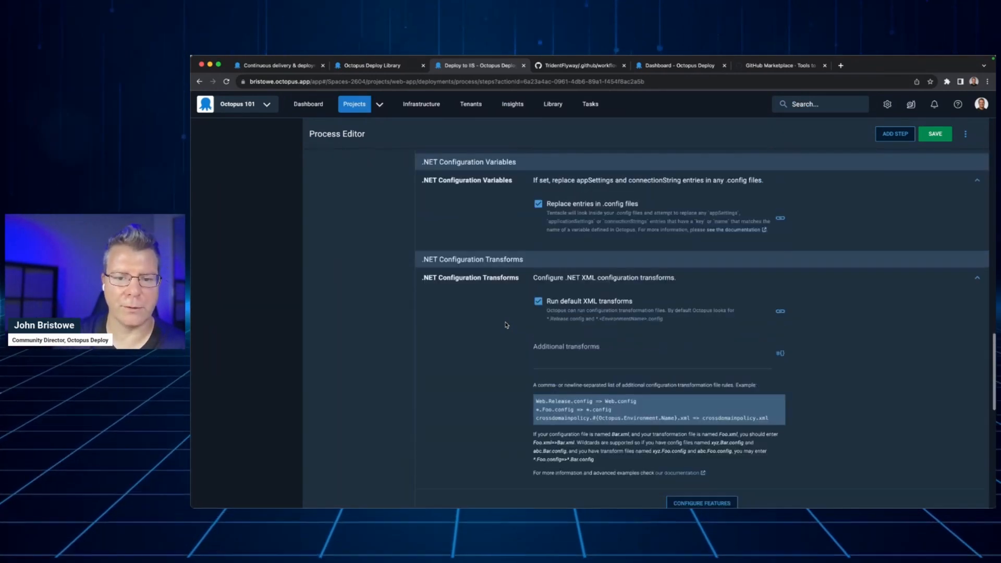
{"action": "scroll", "coordinate": [505, 324], "scroll_direction": "up", "scroll_amount": 5}
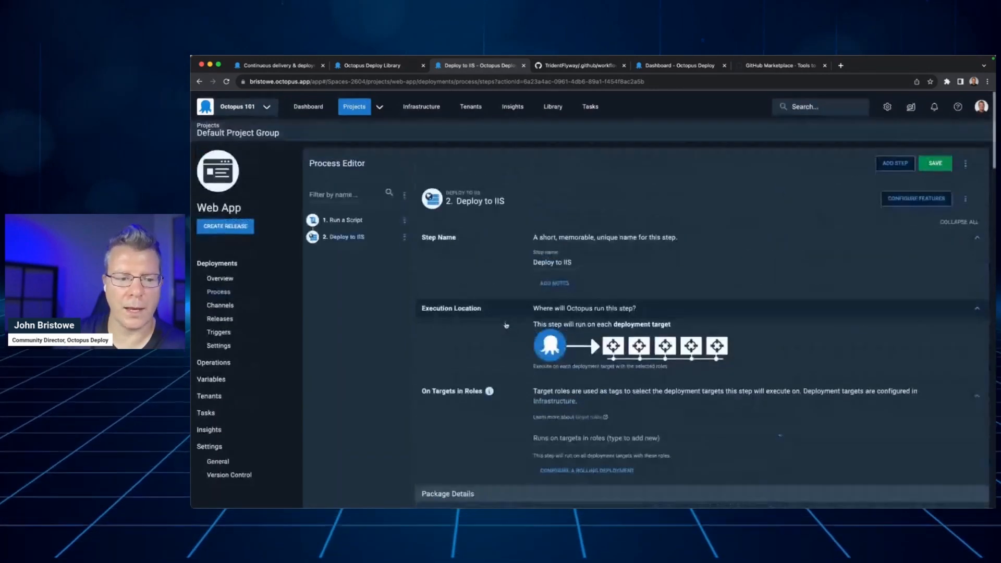
Step: Try to save the Deploy to IIS step while leaving the editor, and discard its changes to open the project's Overview
{"action": "left_click", "coordinate": [255, 276]}
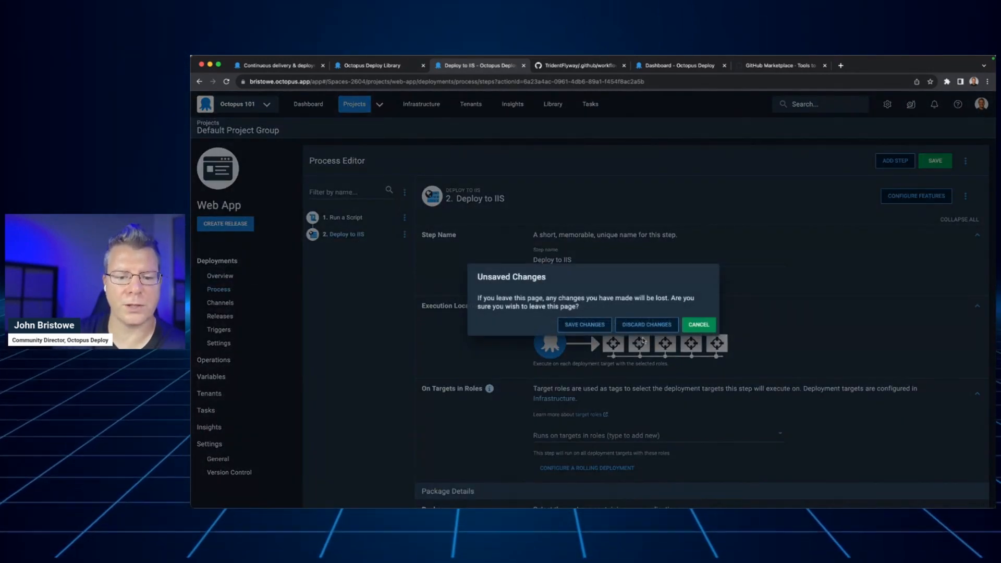
{"action": "left_click", "coordinate": [584, 324]}
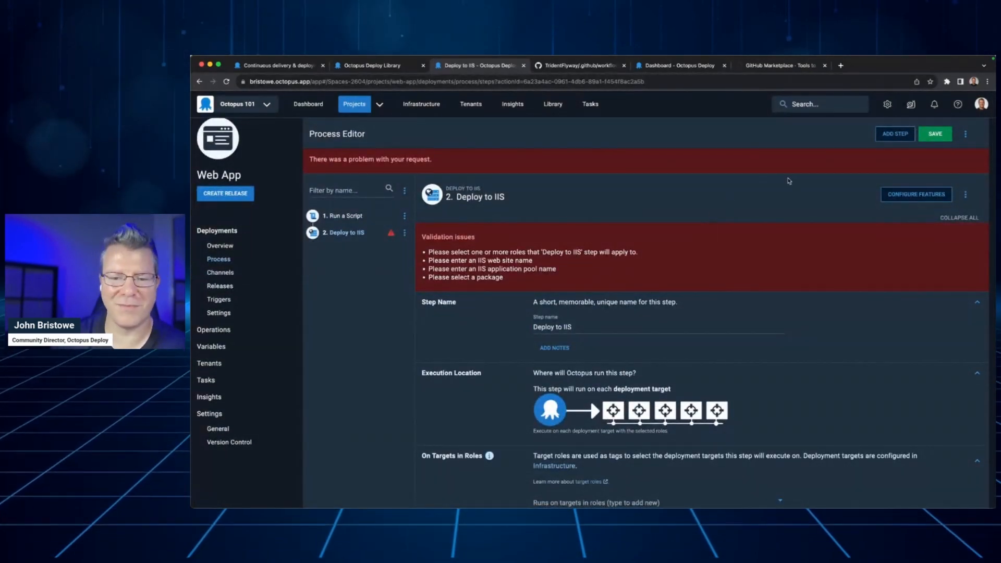
{"action": "left_click", "coordinate": [241, 245]}
{"action": "left_click", "coordinate": [645, 325]}
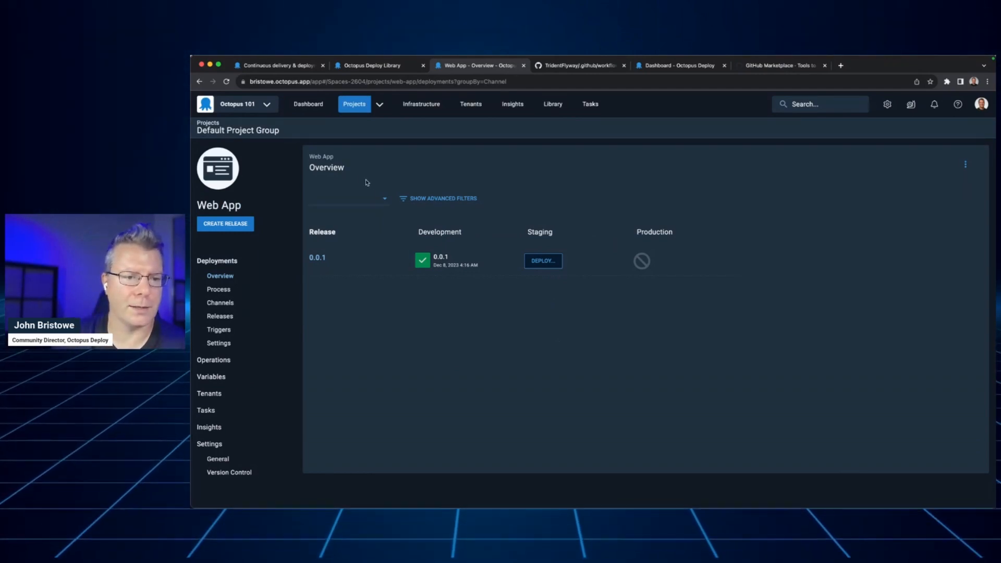
Step: Switch to the octopus.com homepage and look over its integrations and Runbooks sections before returning to the start of the page
{"action": "left_click", "coordinate": [276, 65]}
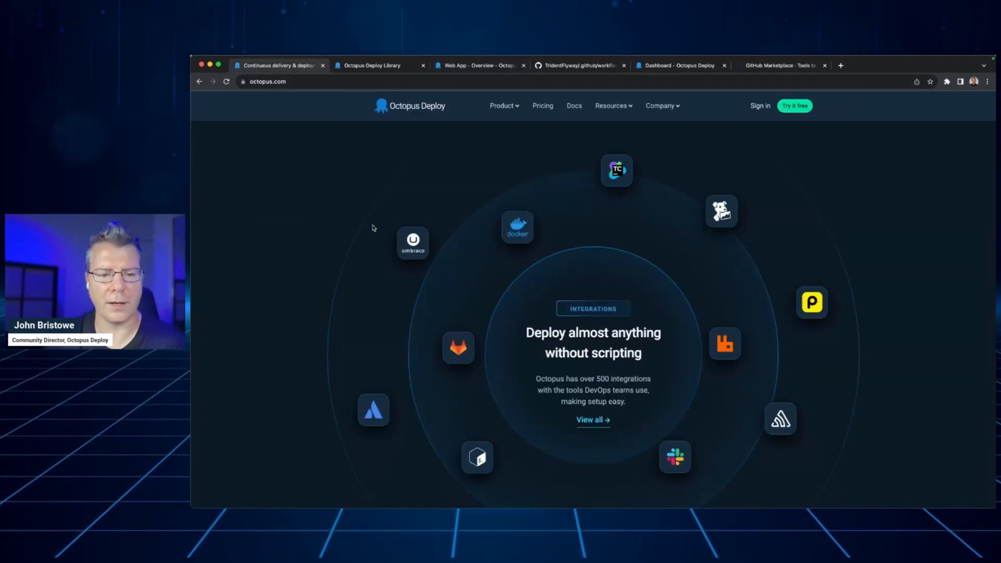
{"action": "scroll", "coordinate": [373, 226], "scroll_direction": "down", "scroll_amount": 20}
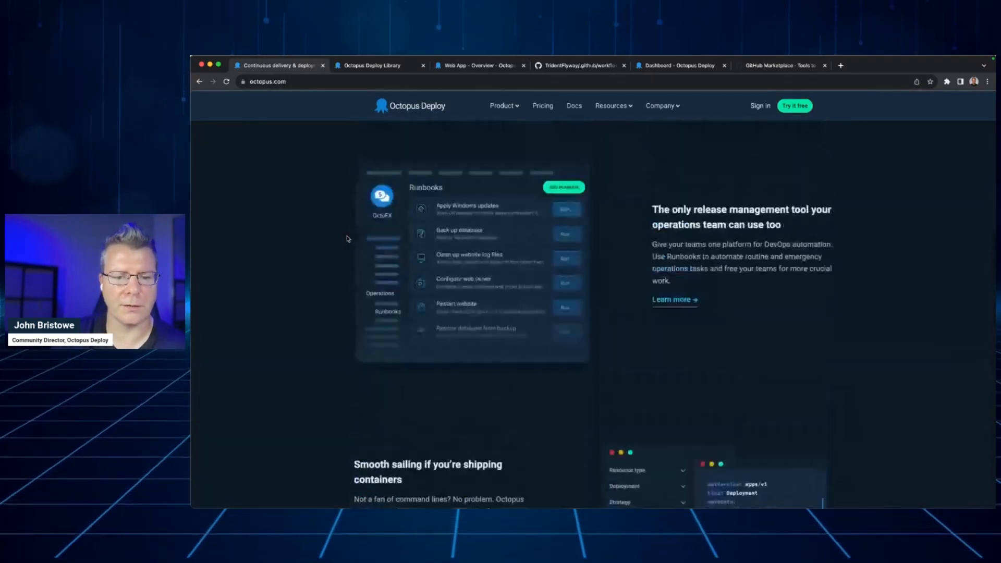
{"action": "scroll", "coordinate": [347, 239], "scroll_direction": "up", "scroll_amount": 20}
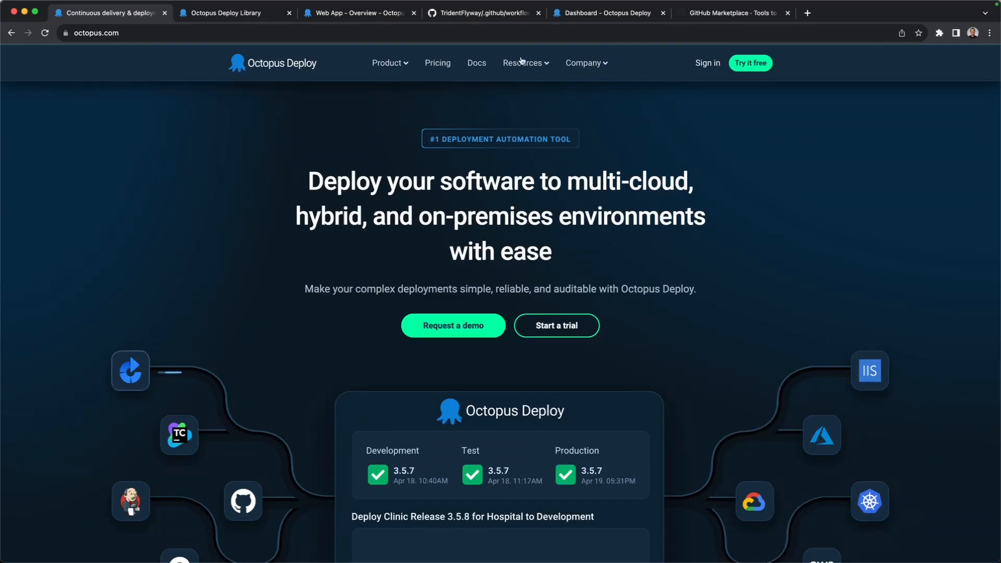
Step: Look through the site's Resources and Company offerings and open the Octopus tools page for downloads, plugins and add-ons
{"action": "mouse_move", "coordinate": [610, 103]}
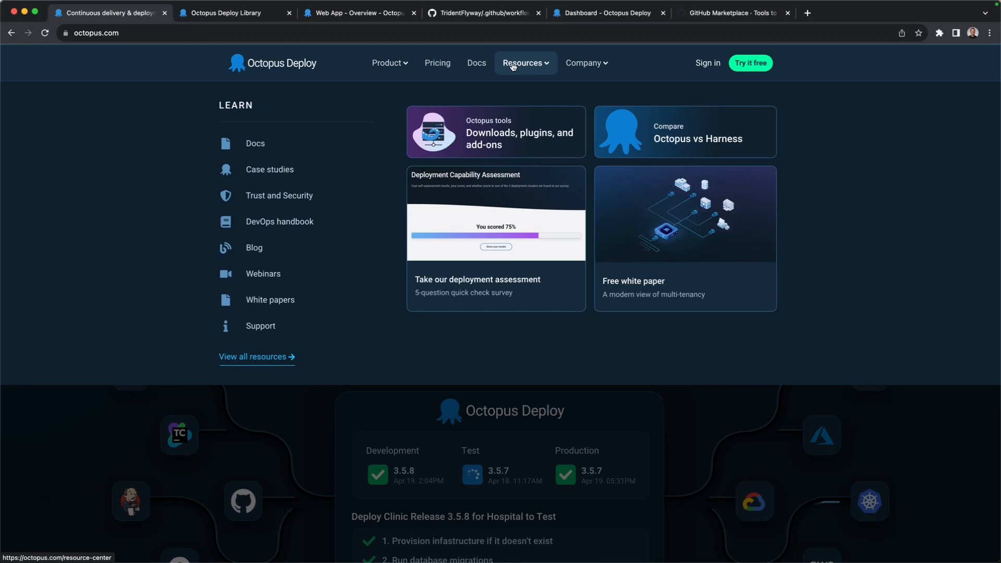
{"action": "left_click", "coordinate": [513, 66]}
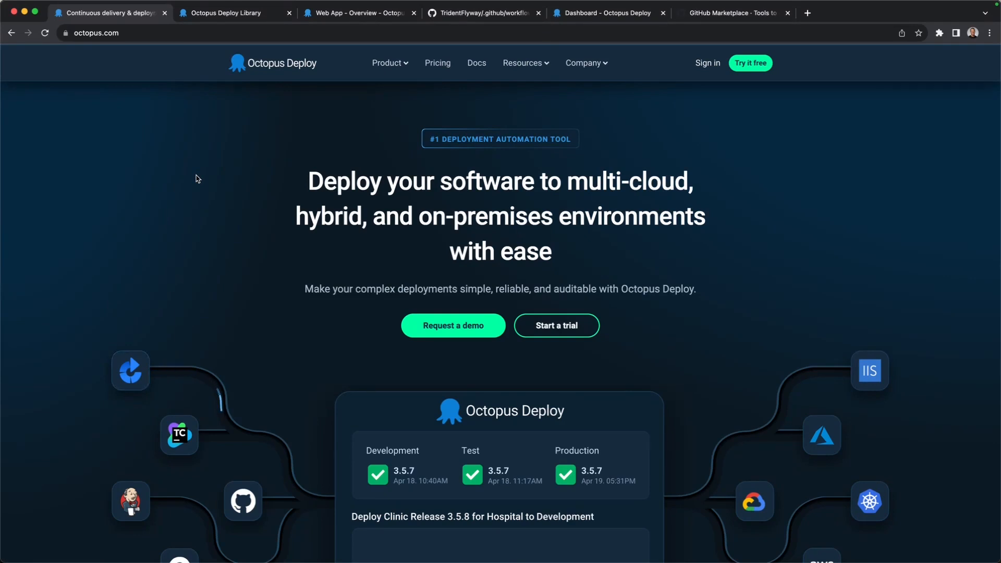
{"action": "left_click", "coordinate": [579, 66]}
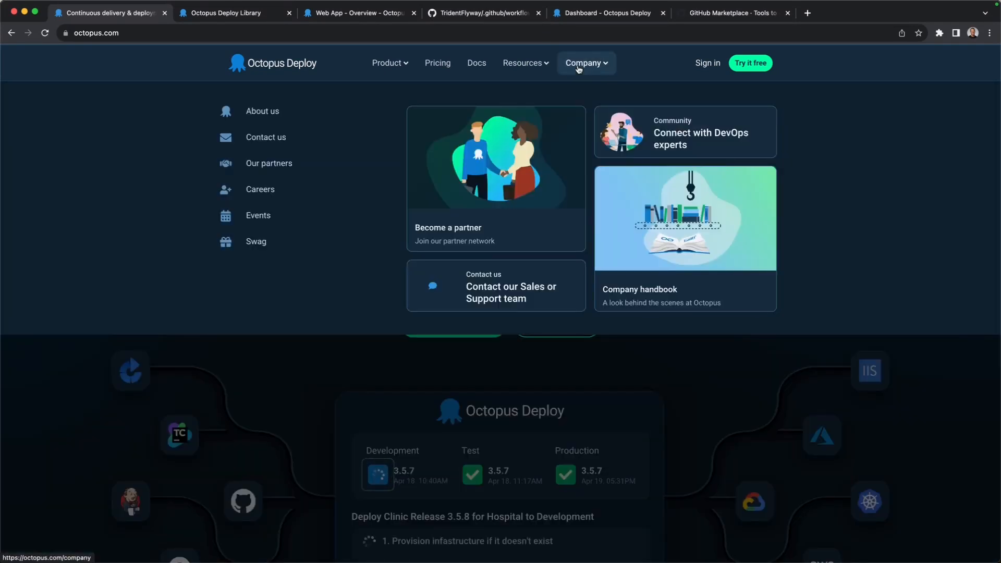
{"action": "left_click", "coordinate": [552, 67]}
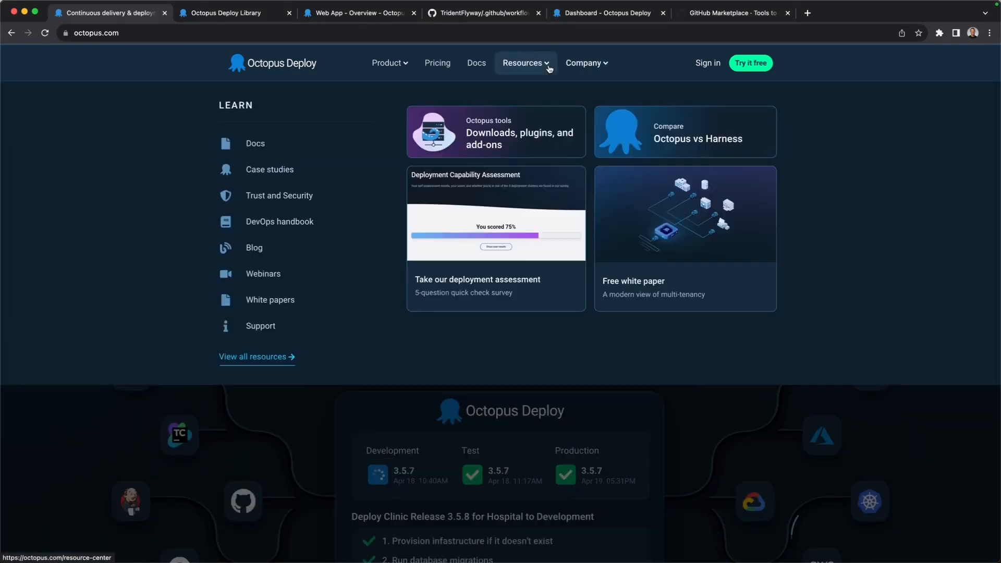
{"action": "left_click", "coordinate": [541, 124]}
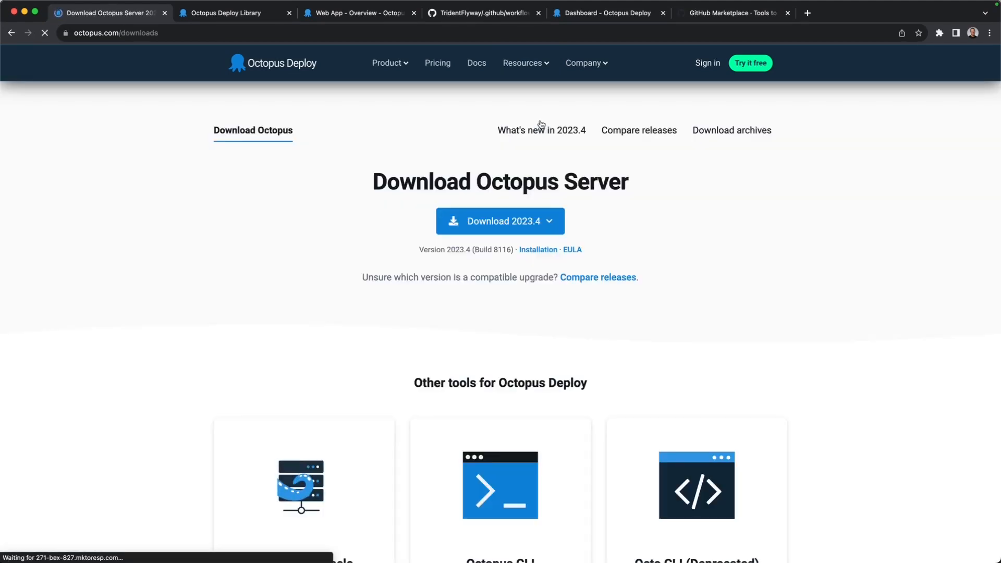
Step: Review the other tools and build server plugins offered for download, and open What's new in 2023.4
{"action": "scroll", "coordinate": [184, 311], "scroll_direction": "down", "scroll_amount": 2}
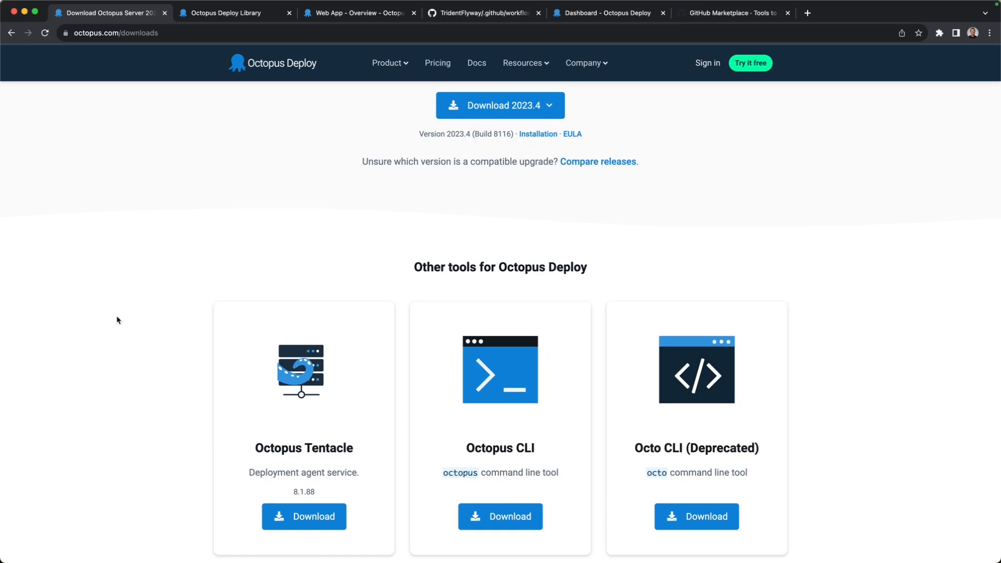
{"action": "scroll", "coordinate": [117, 319], "scroll_direction": "down", "scroll_amount": 6}
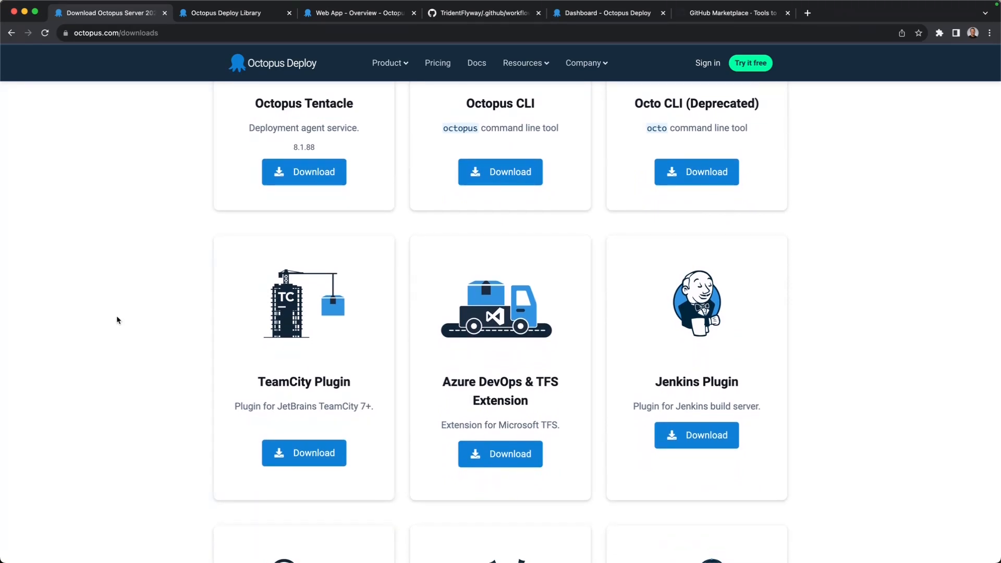
{"action": "scroll", "coordinate": [117, 319], "scroll_direction": "down", "scroll_amount": 3}
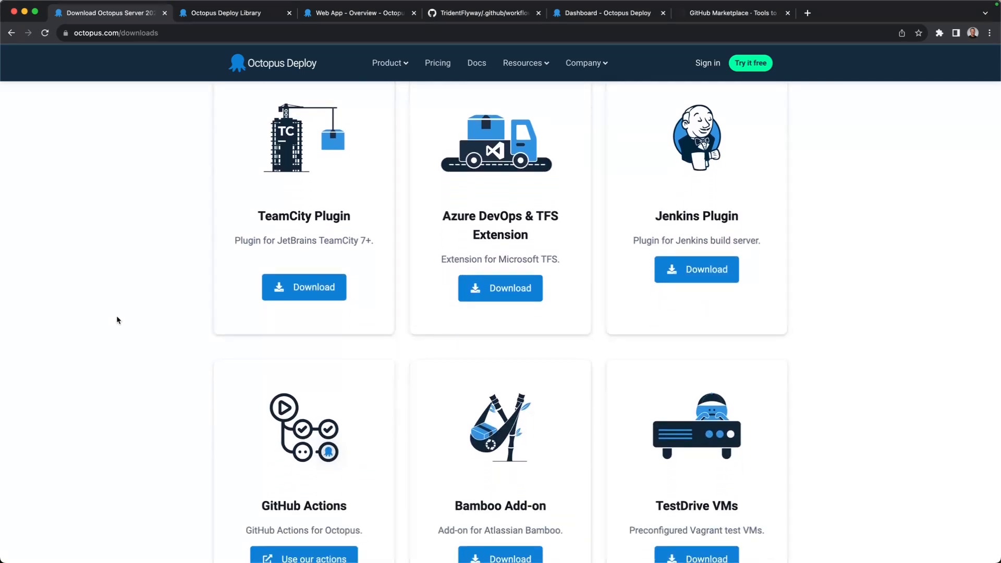
{"action": "scroll", "coordinate": [101, 296], "scroll_direction": "up", "scroll_amount": 12}
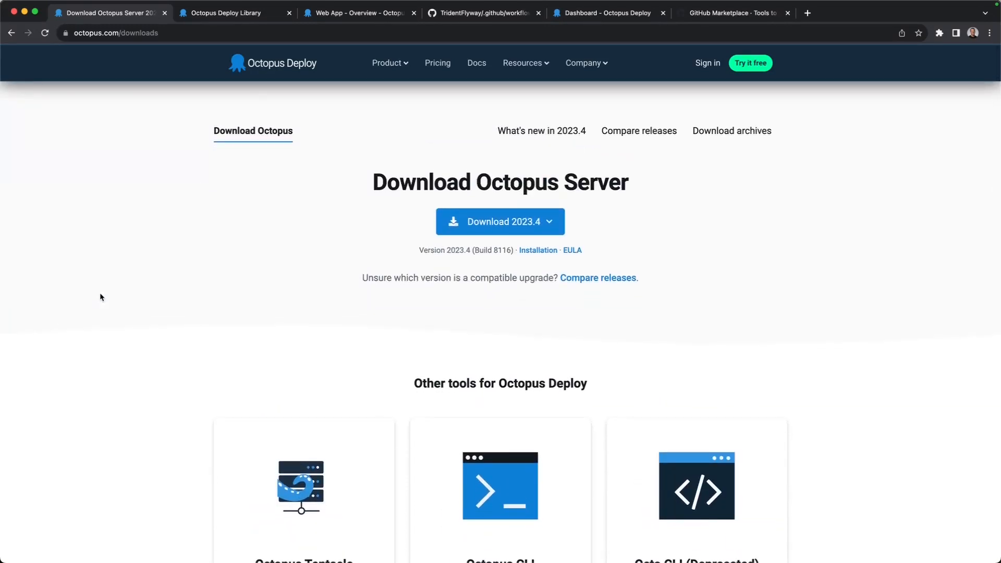
{"action": "left_click", "coordinate": [531, 131]}
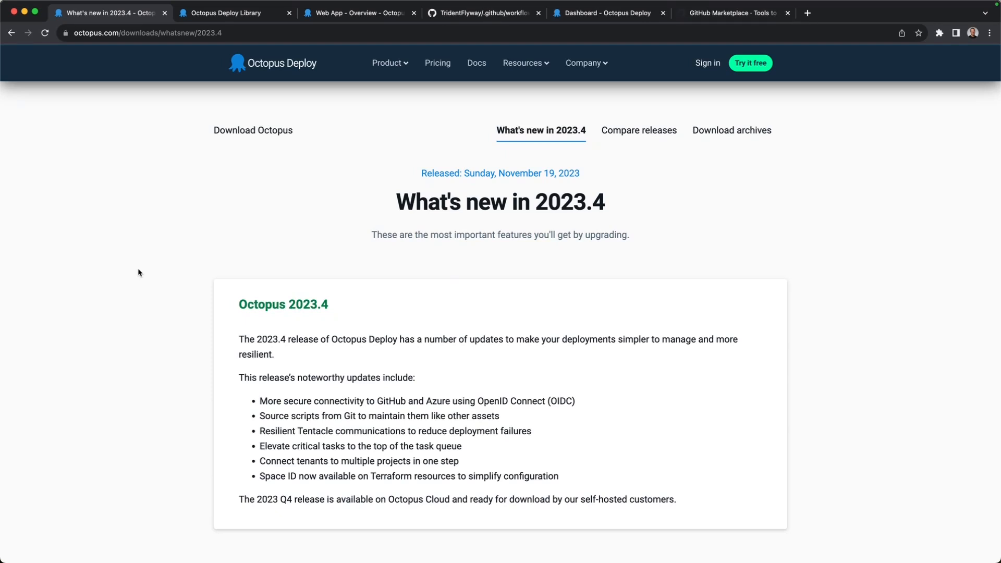
Step: Open roadmap.octopus.com in a new browser tab and show the released features
{"action": "key", "text": "ctrl+t"}
{"action": "type", "text": "road"}
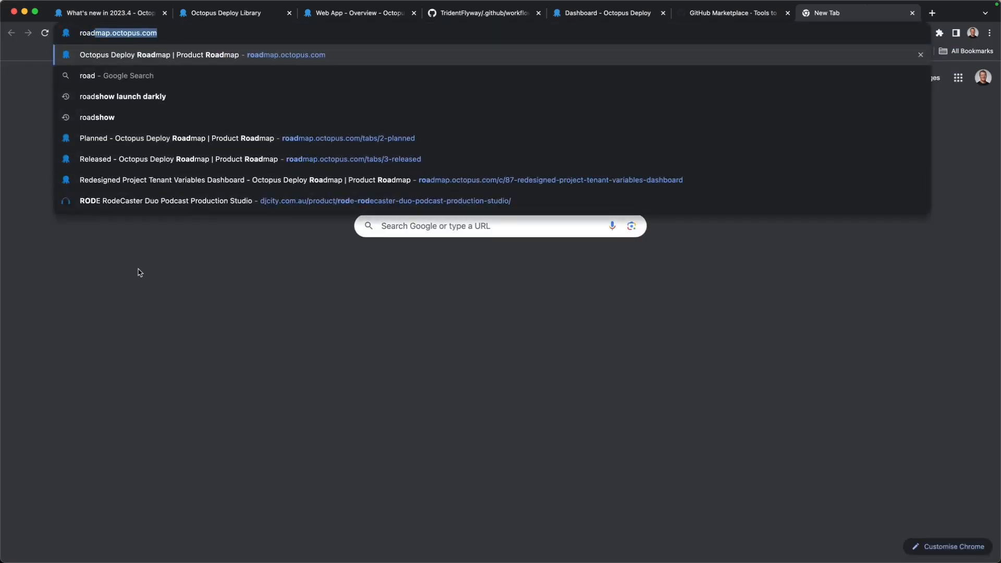
{"action": "key", "text": "Return"}
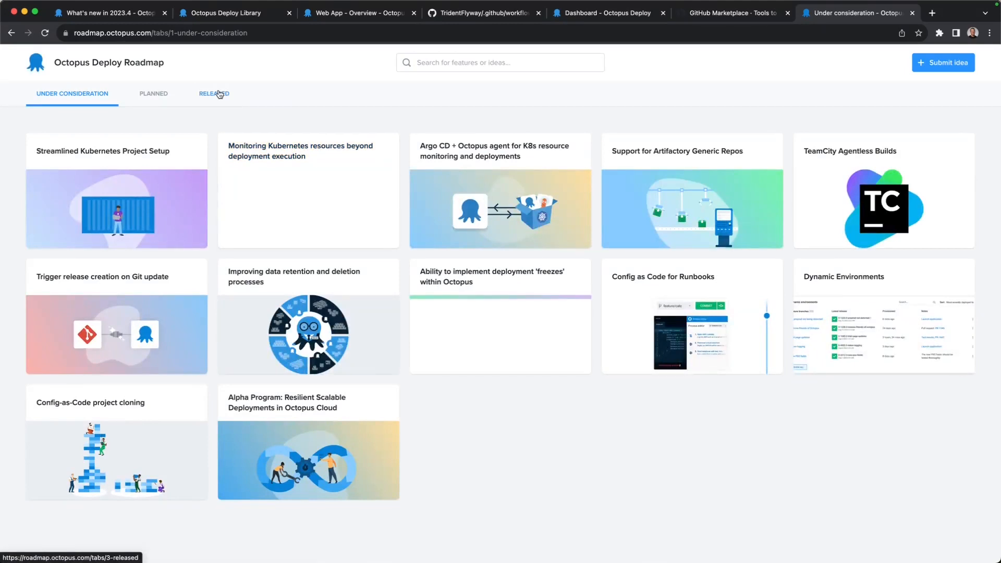
{"action": "left_click", "coordinate": [214, 93]}
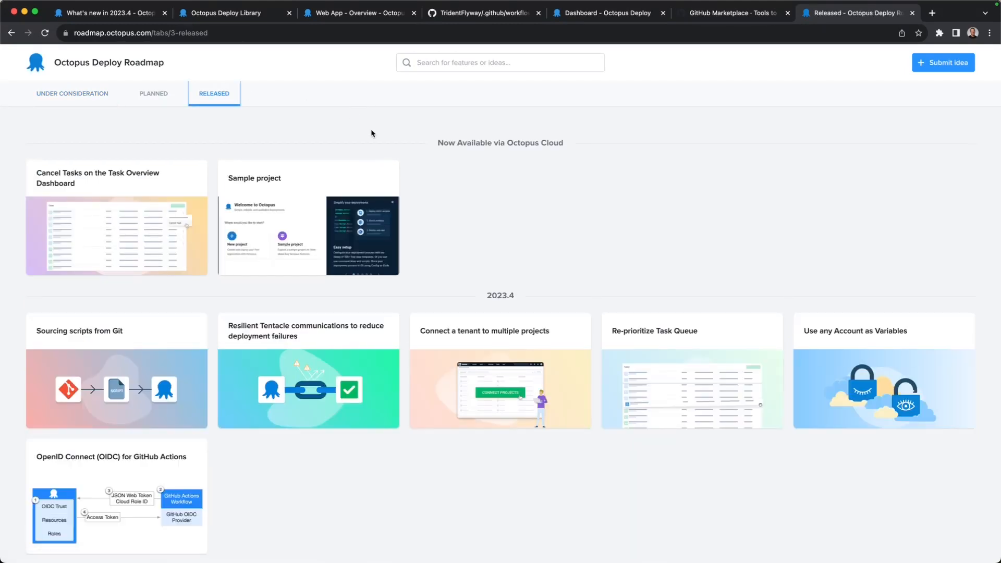
Step: Examine the roadmap's released features by version, and view the form for submitting a new idea without sending anything
{"action": "scroll", "coordinate": [575, 207], "scroll_direction": "down", "scroll_amount": 4}
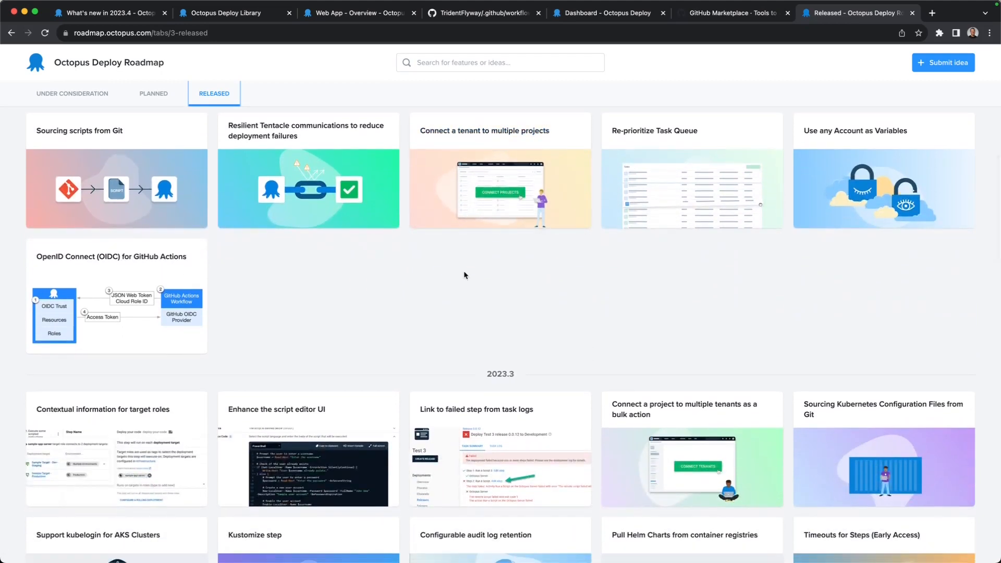
{"action": "scroll", "coordinate": [448, 269], "scroll_direction": "up", "scroll_amount": 1}
{"action": "scroll", "coordinate": [455, 297], "scroll_direction": "up", "scroll_amount": 1}
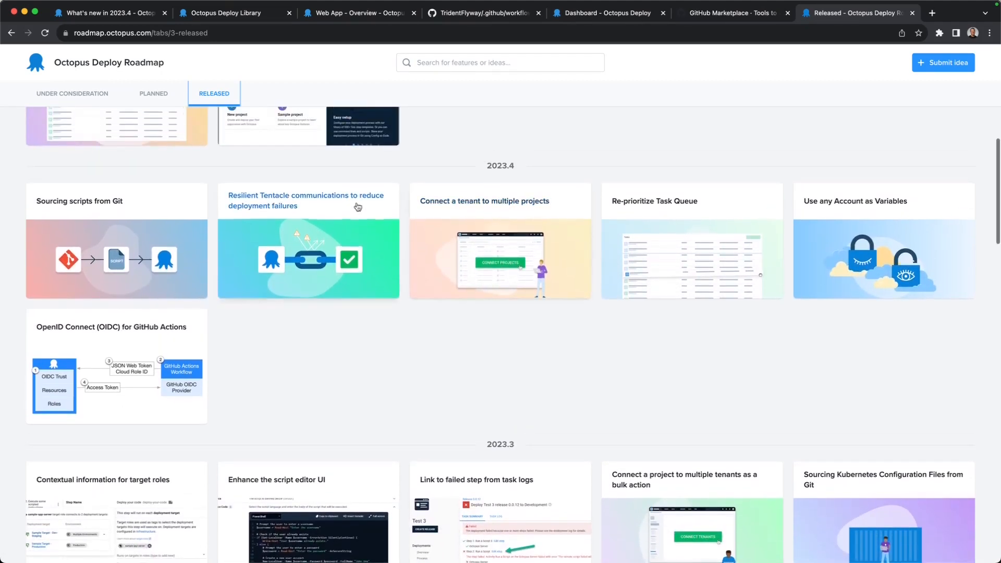
{"action": "scroll", "coordinate": [523, 356], "scroll_direction": "down", "scroll_amount": 8}
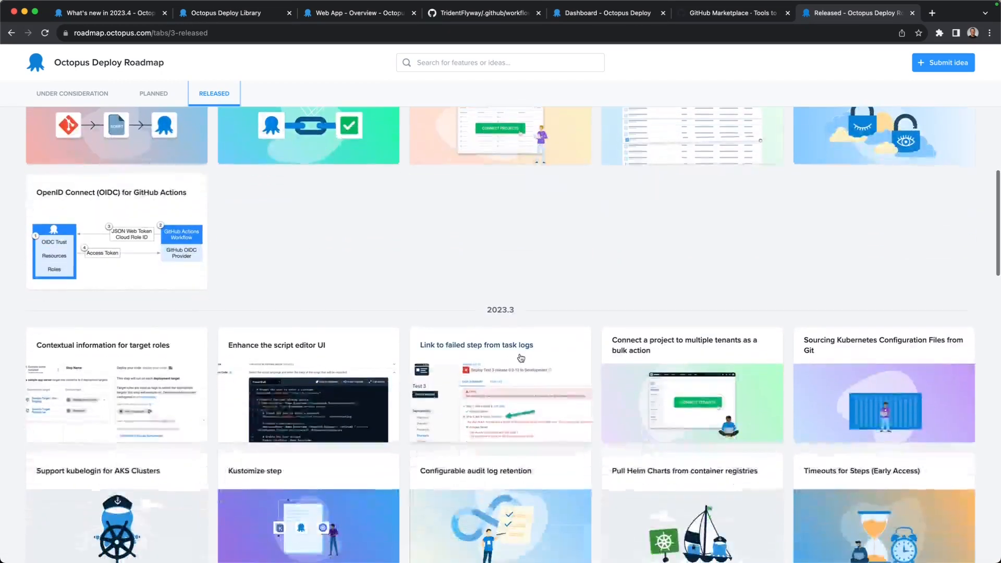
{"action": "scroll", "coordinate": [519, 354], "scroll_direction": "down", "scroll_amount": 6}
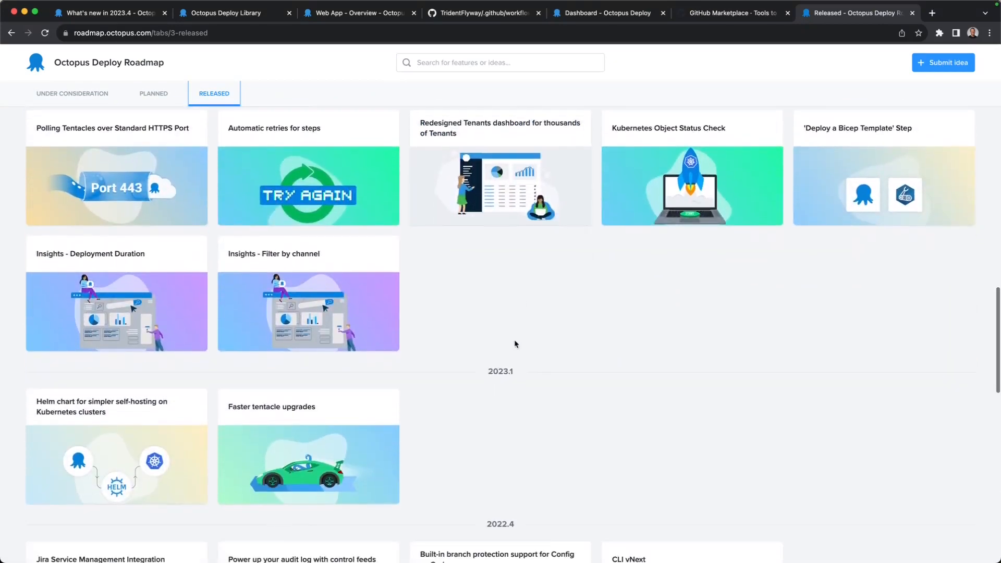
{"action": "scroll", "coordinate": [512, 328], "scroll_direction": "up", "scroll_amount": 6}
{"action": "scroll", "coordinate": [511, 332], "scroll_direction": "up", "scroll_amount": 11}
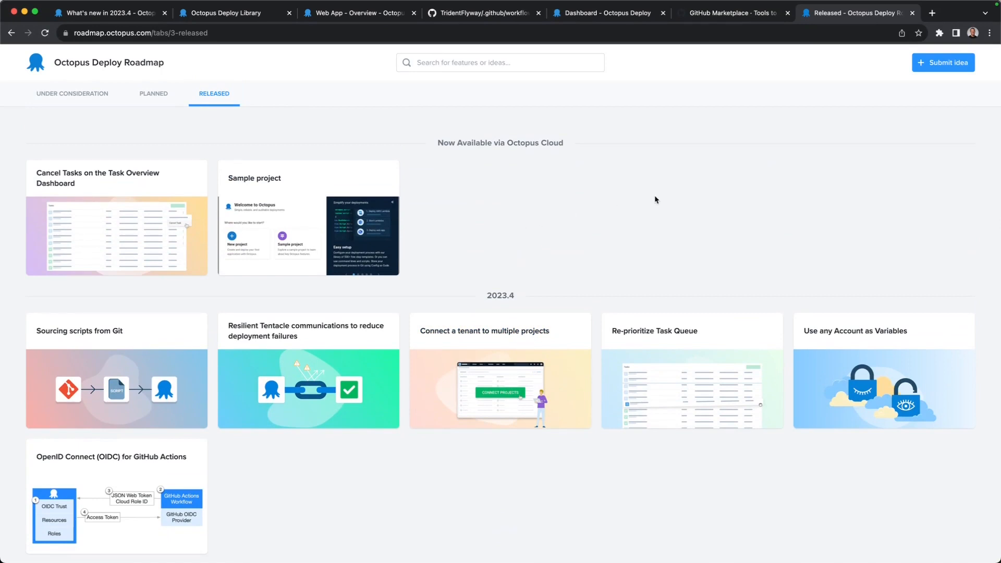
{"action": "left_click", "coordinate": [923, 68]}
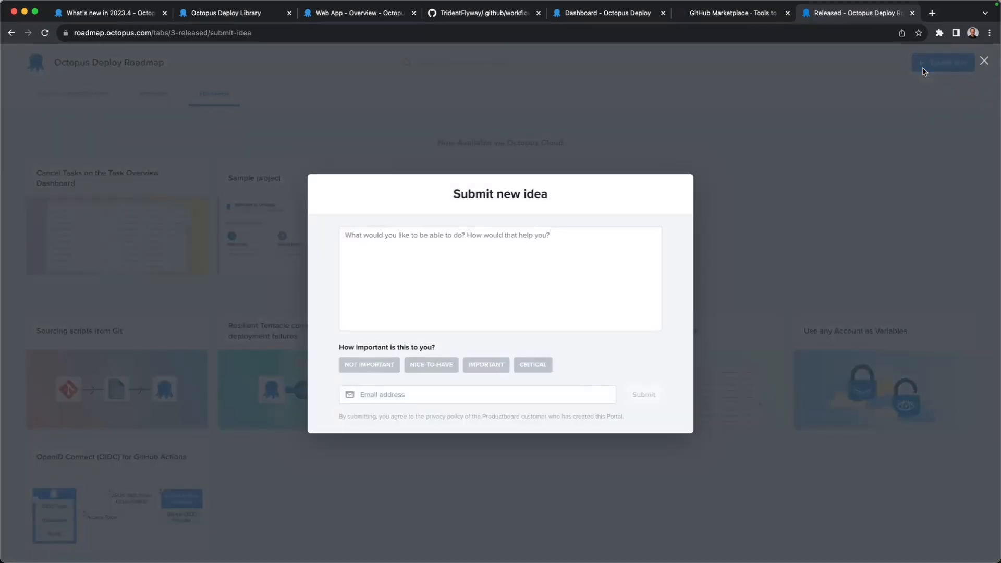
{"action": "left_click", "coordinate": [864, 119]}
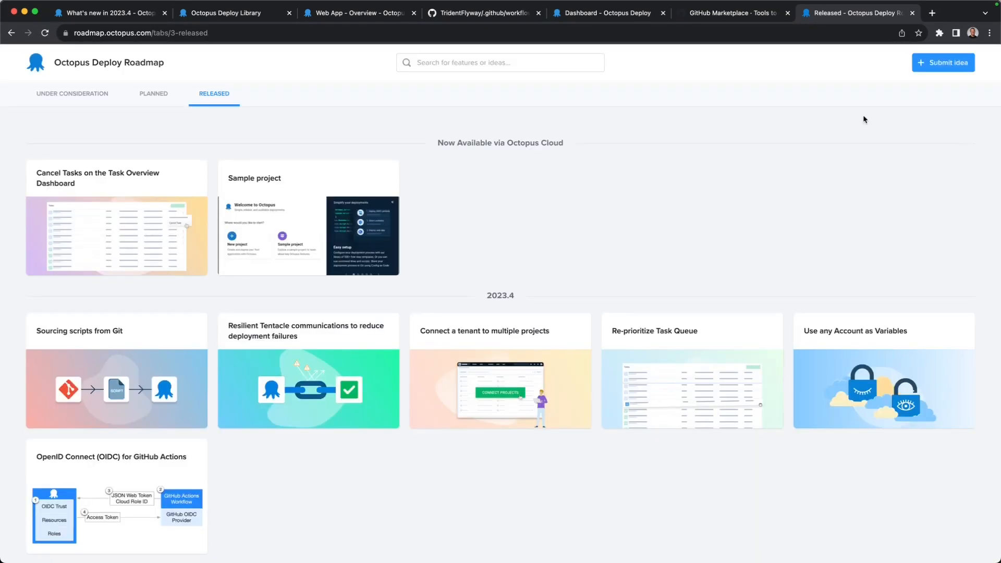
Step: Return to the octopus.com homepage and view the diagram linking continuous integration, continuous deployment and deployment targets
{"action": "left_click", "coordinate": [111, 17]}
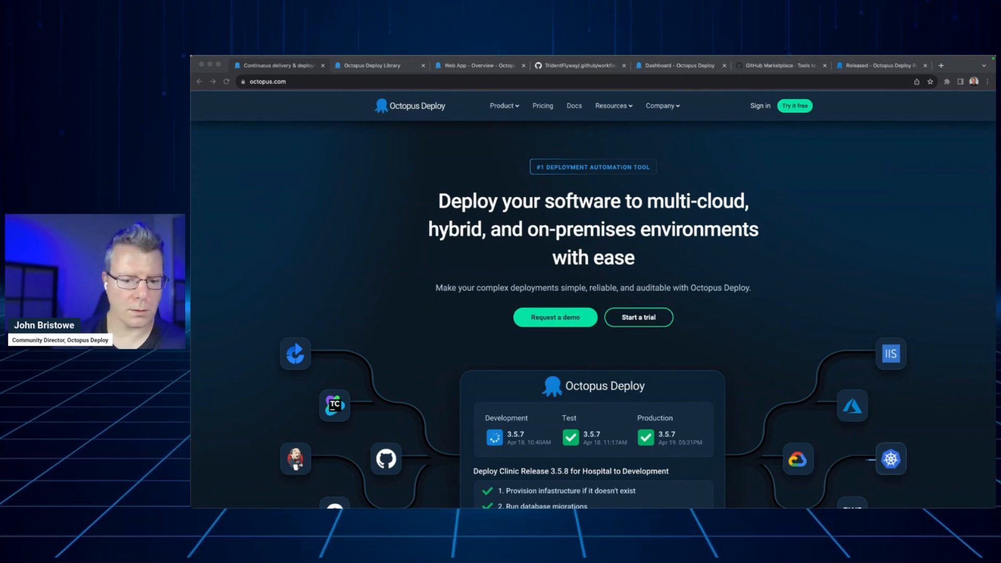
{"action": "left_click", "coordinate": [344, 284]}
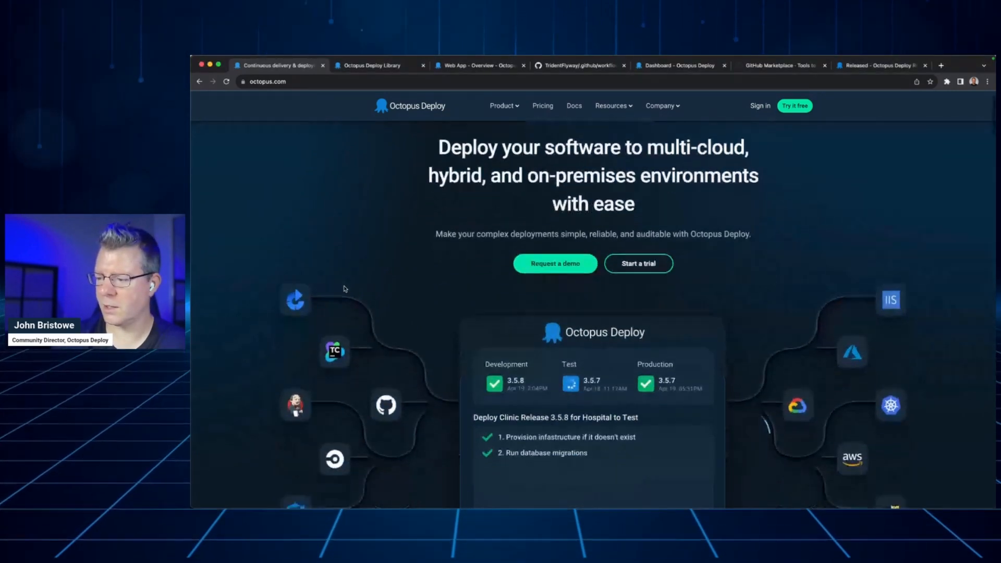
{"action": "scroll", "coordinate": [312, 292], "scroll_direction": "down", "scroll_amount": 3}
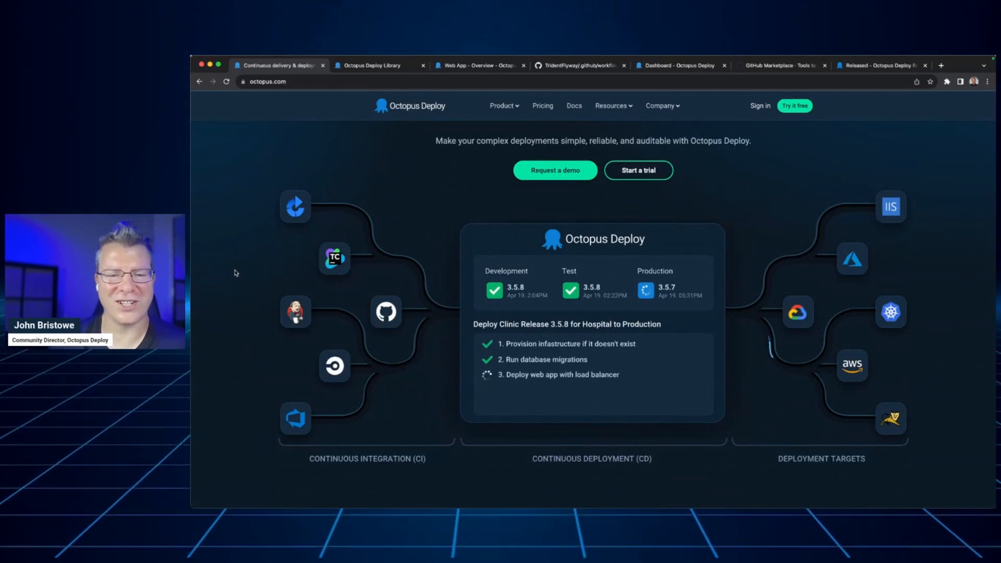
{"action": "scroll", "coordinate": [236, 272], "scroll_direction": "up", "scroll_amount": 3}
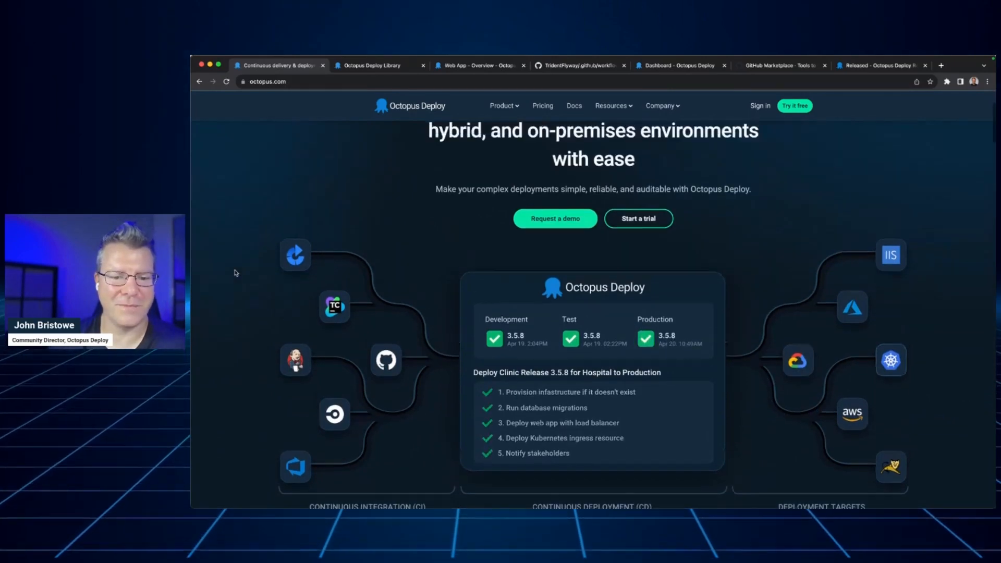